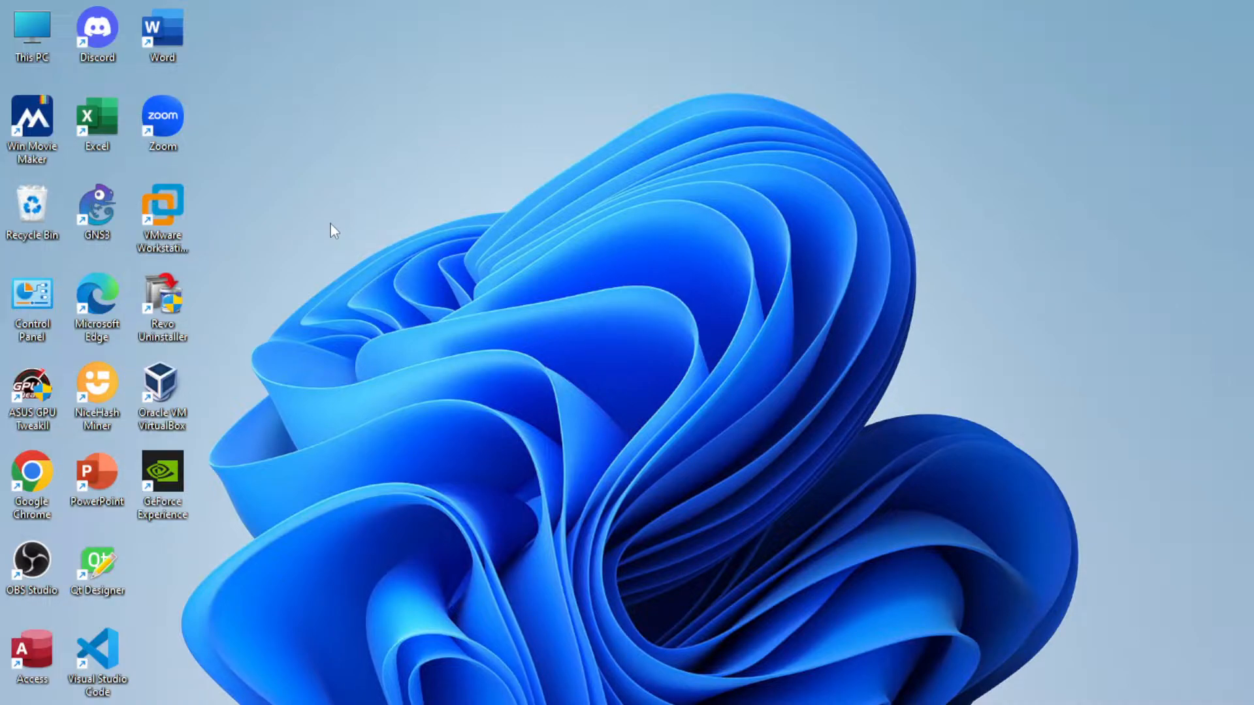
# - Launch VMware Workstation and start a new virtual machine with the Typical configuration
pyautogui.click(164, 206)
pyautogui.doubleClick(164, 205)
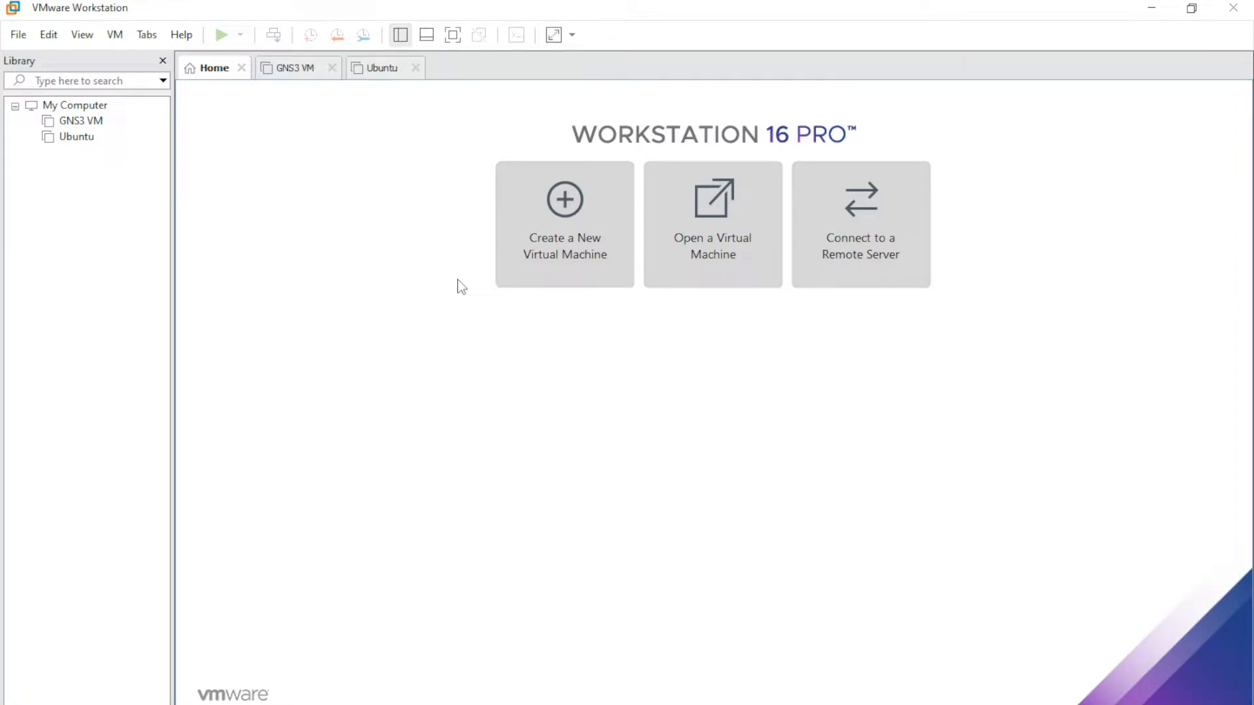
pyautogui.click(565, 240)
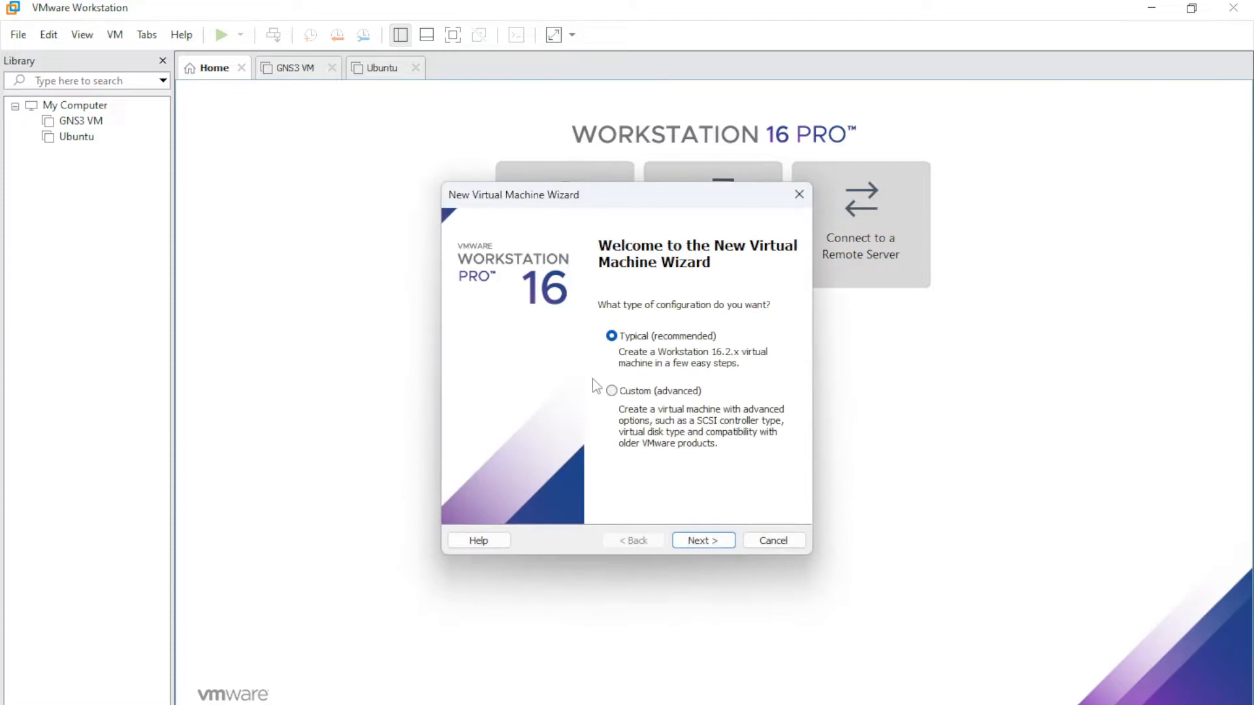
pyautogui.click(717, 545)
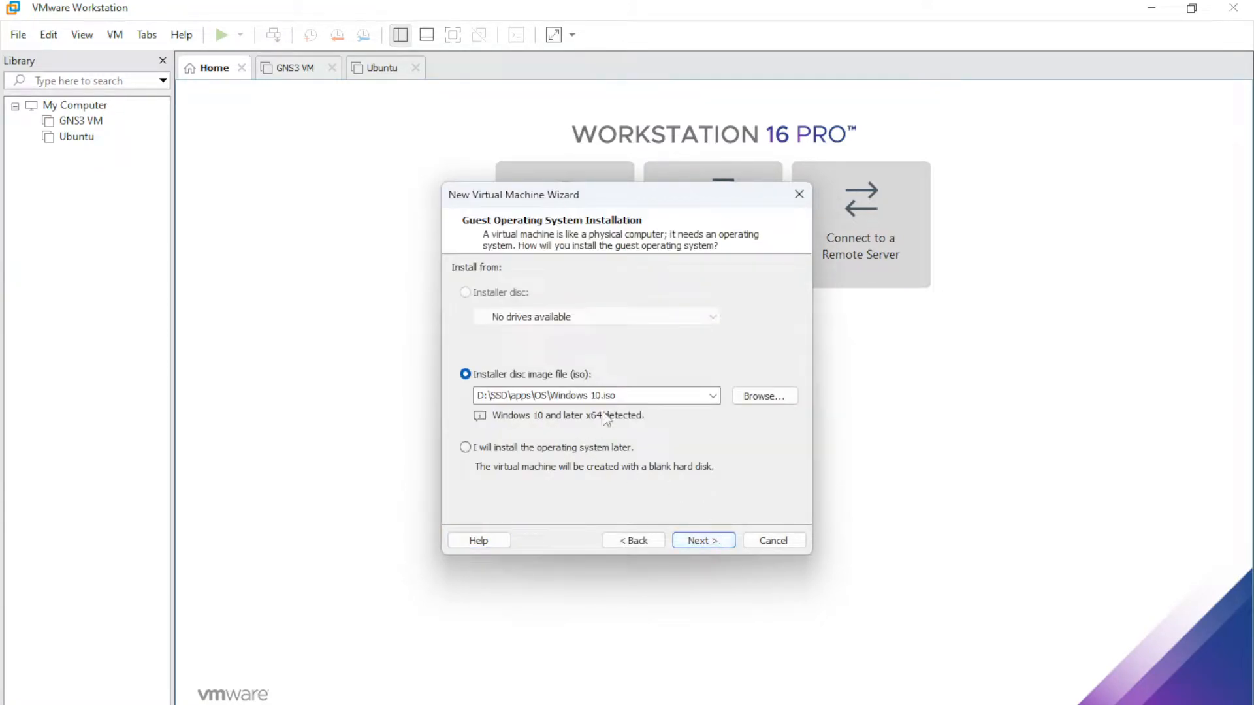
# - Select Windows 10.iso as the installer disc image
pyautogui.click(763, 397)
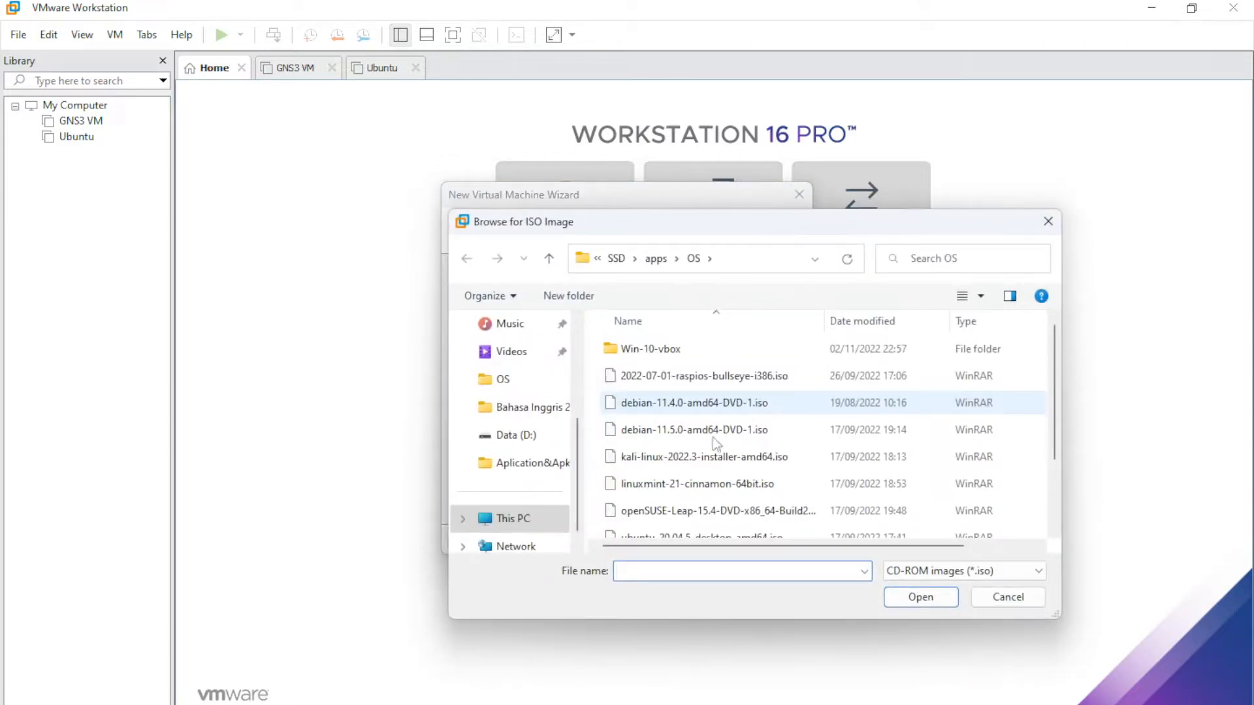
pyautogui.scroll(-2, 732, 432)
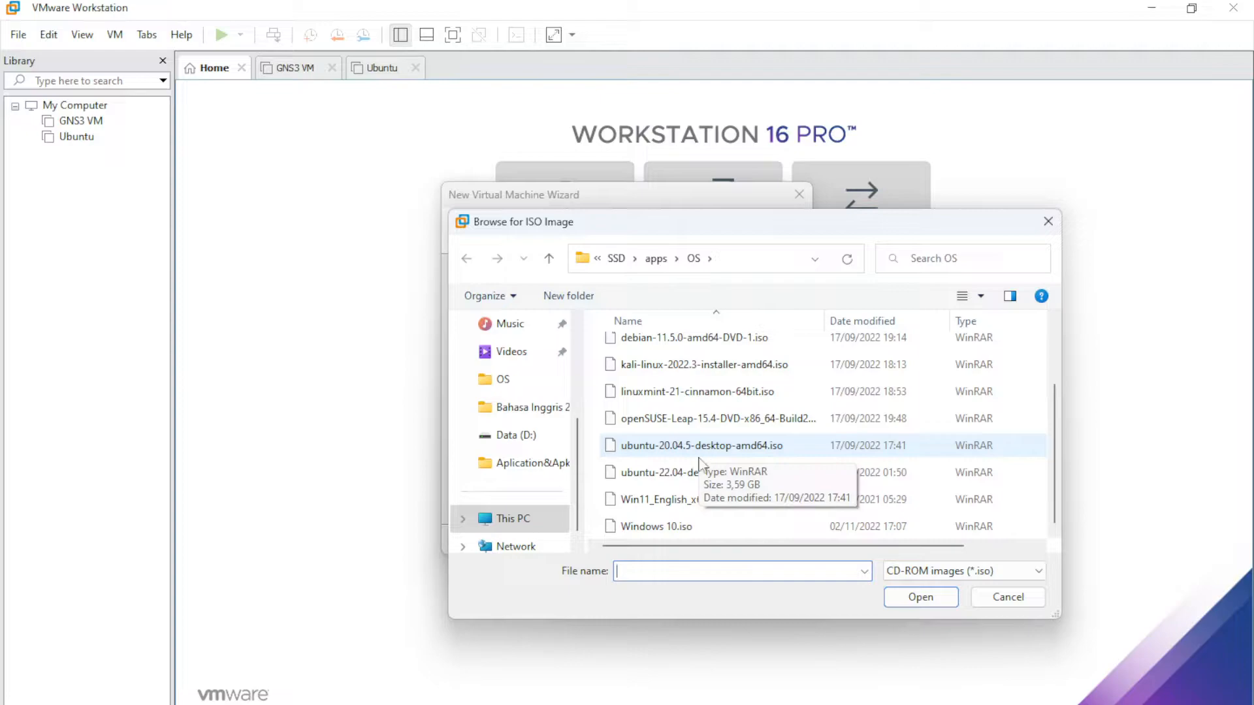
pyautogui.click(664, 530)
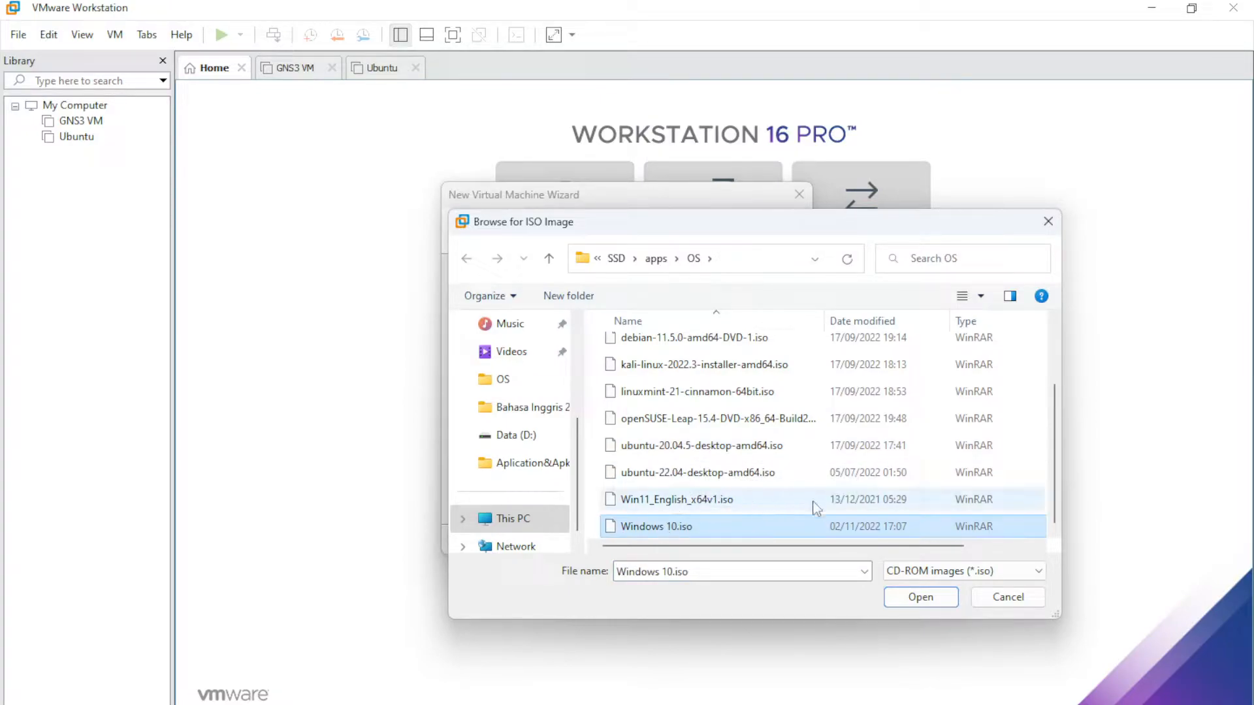
pyautogui.click(920, 597)
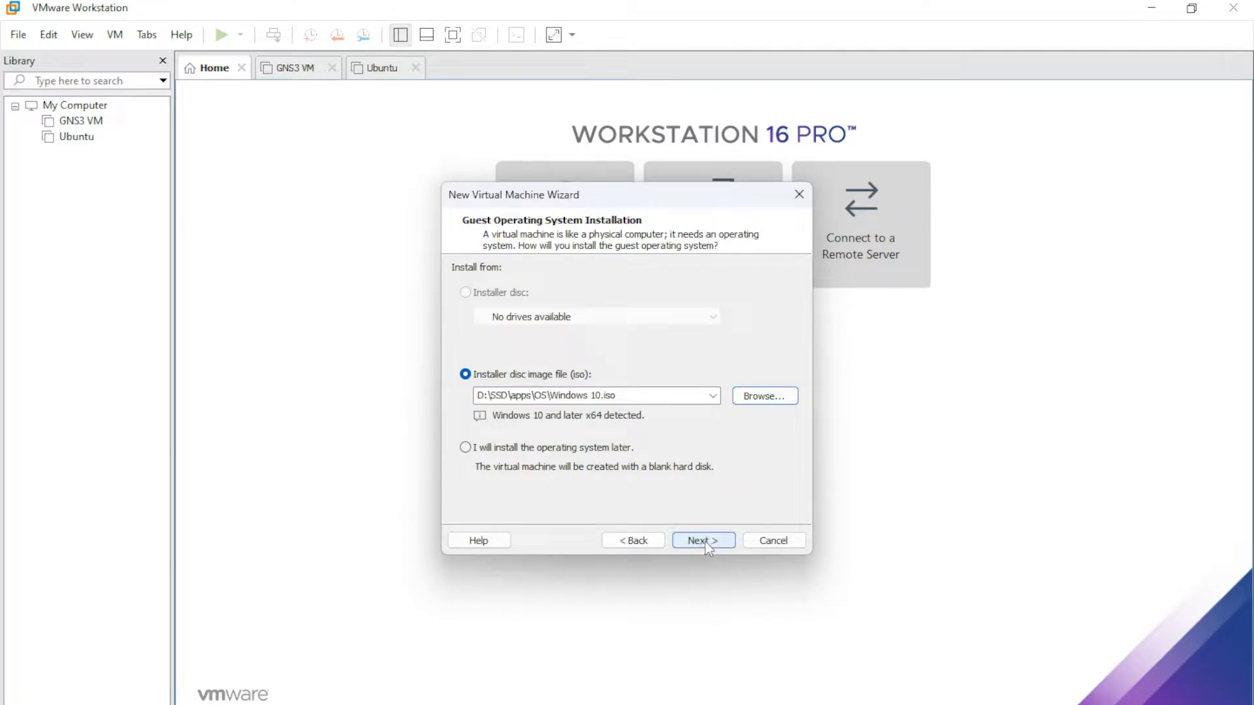
# - Name the virtual machine 'Dual Boot'
pyautogui.click(704, 542)
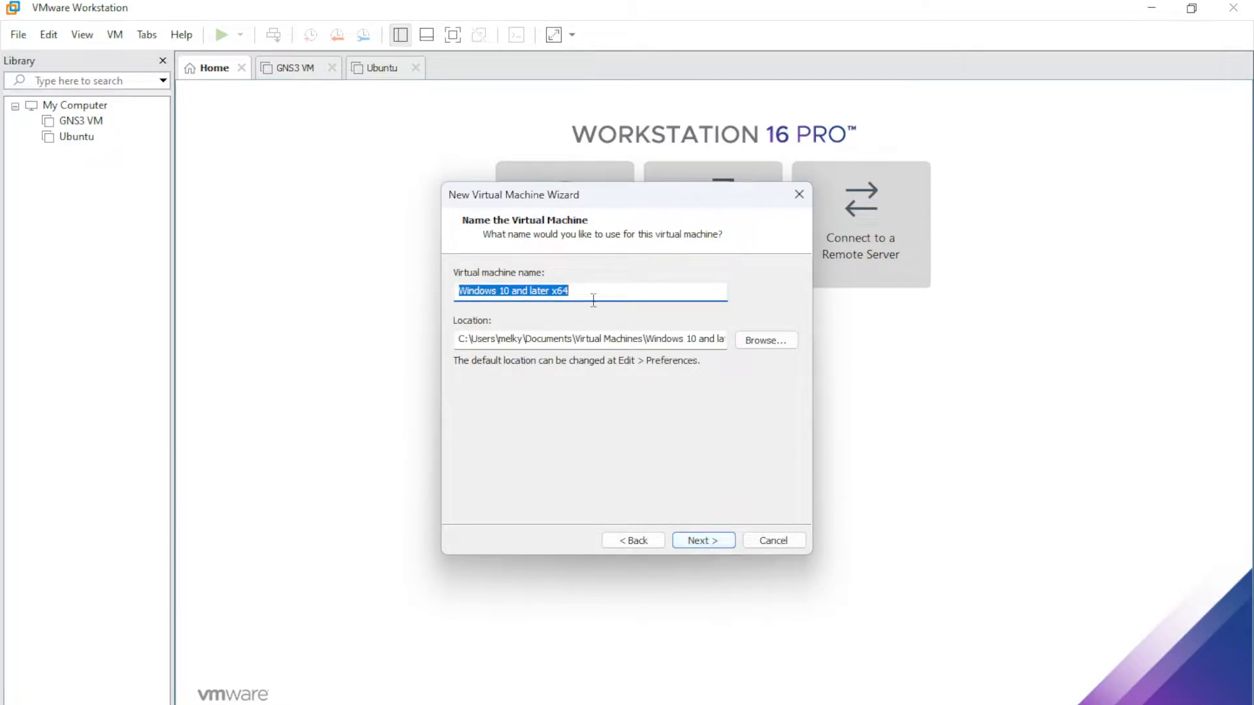
pyautogui.moveTo(579, 289); pyautogui.dragTo(394, 302)
pyautogui.write('Dual Boot')
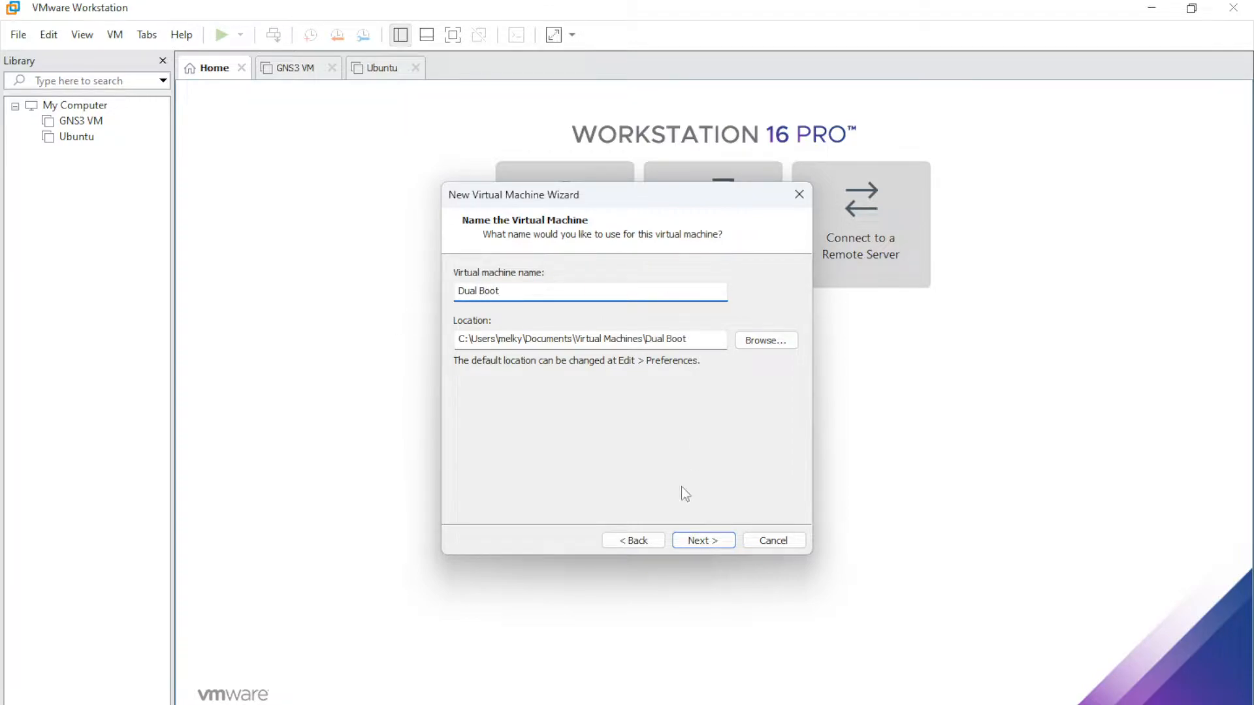
# - Keep the 60 GB maximum disk size and finish creating the VM
pyautogui.click(703, 541)
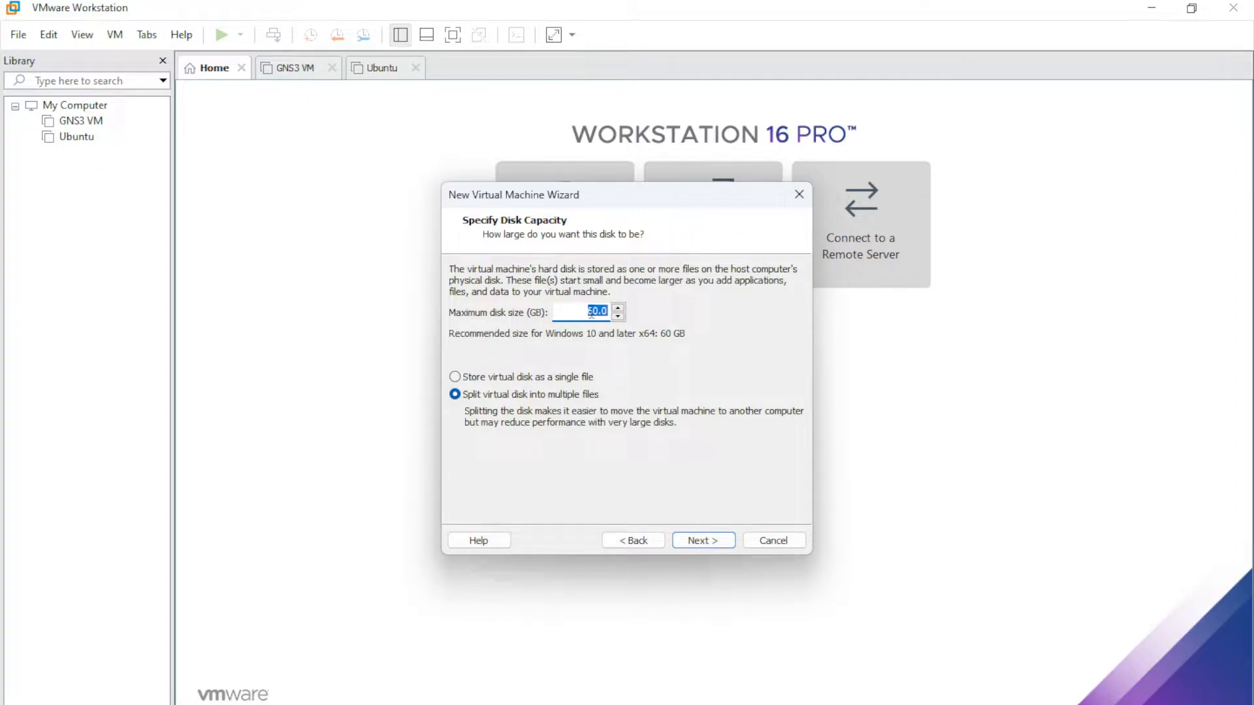
pyautogui.click(598, 311)
pyautogui.moveTo(598, 311); pyautogui.dragTo(588, 311)
pyautogui.click(694, 542)
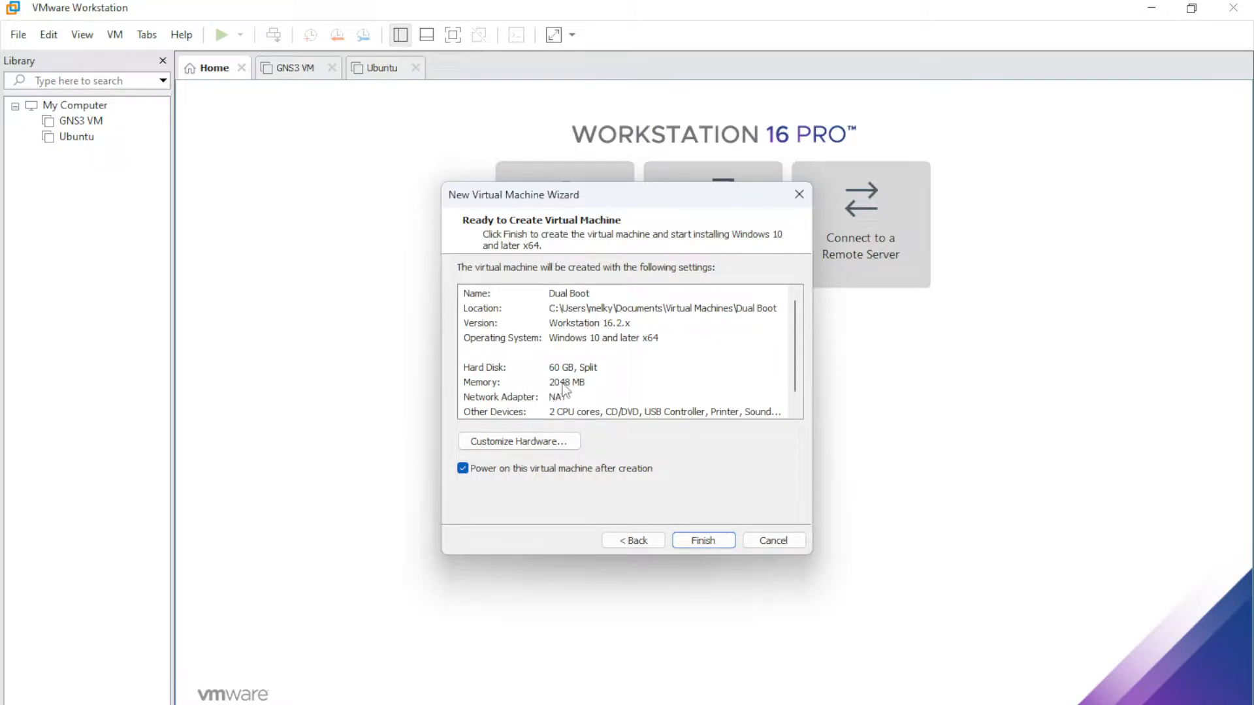
pyautogui.click(705, 542)
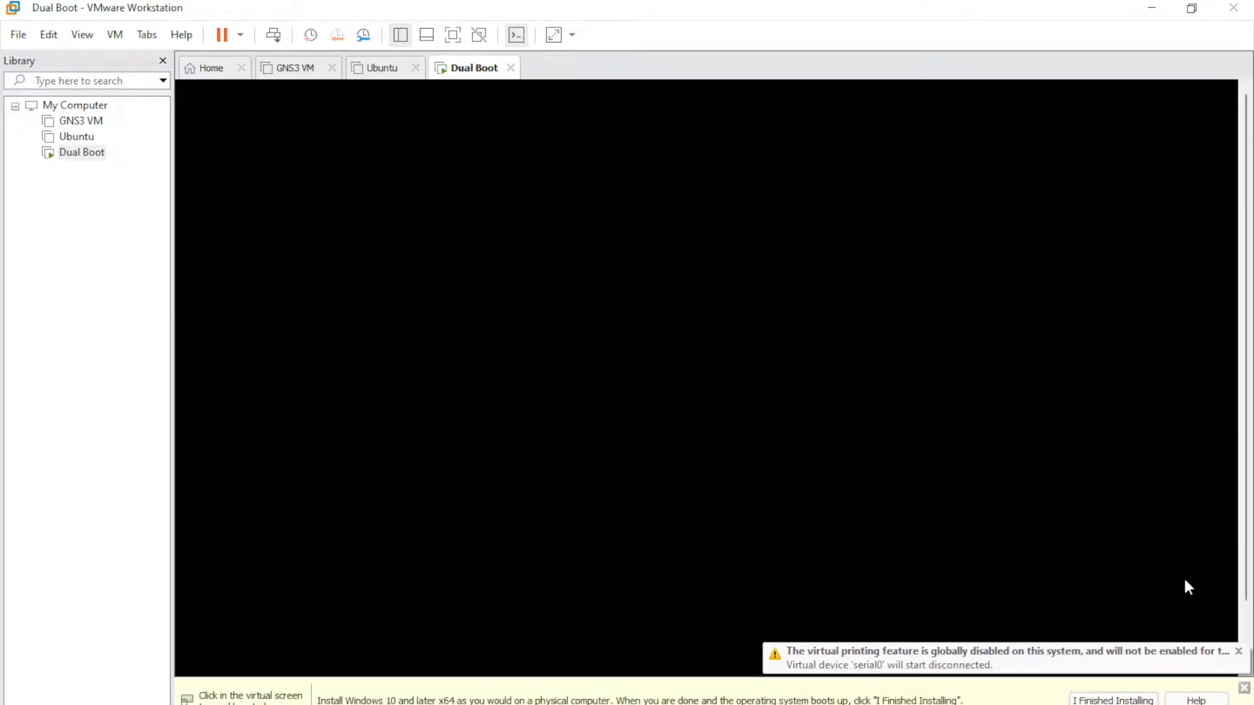
# - Dismiss the virtual printing warning and boot the VM from the Windows disc
pyautogui.click(1238, 651)
pyautogui.click(827, 436)
pyautogui.press('Return')
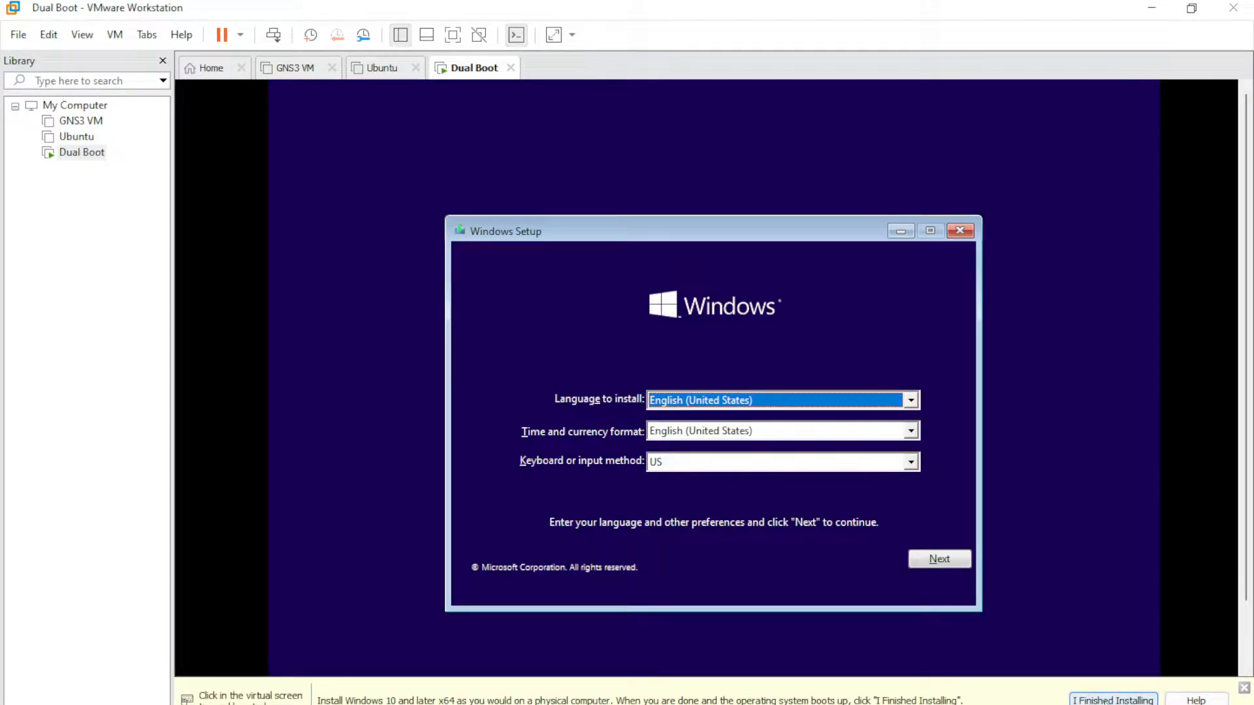
# - Choose Indonesian (Indonesia) as the time and currency format and continue
pyautogui.click(633, 523)
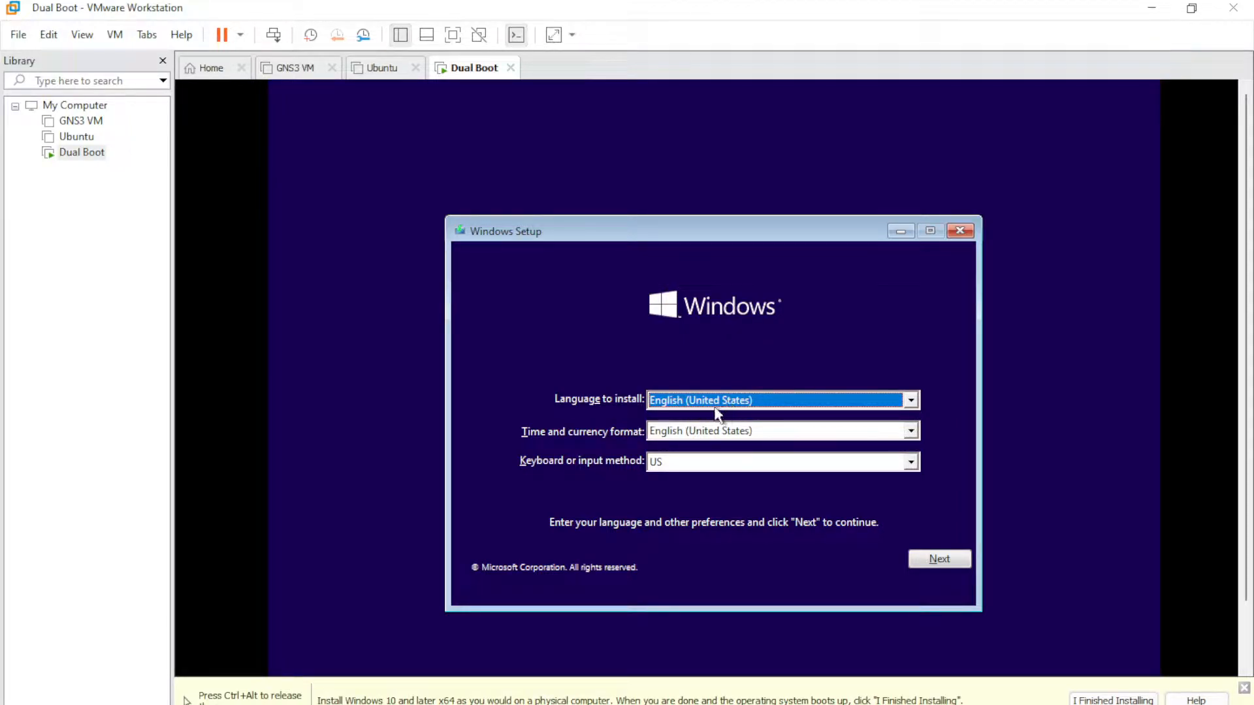
pyautogui.click(717, 433)
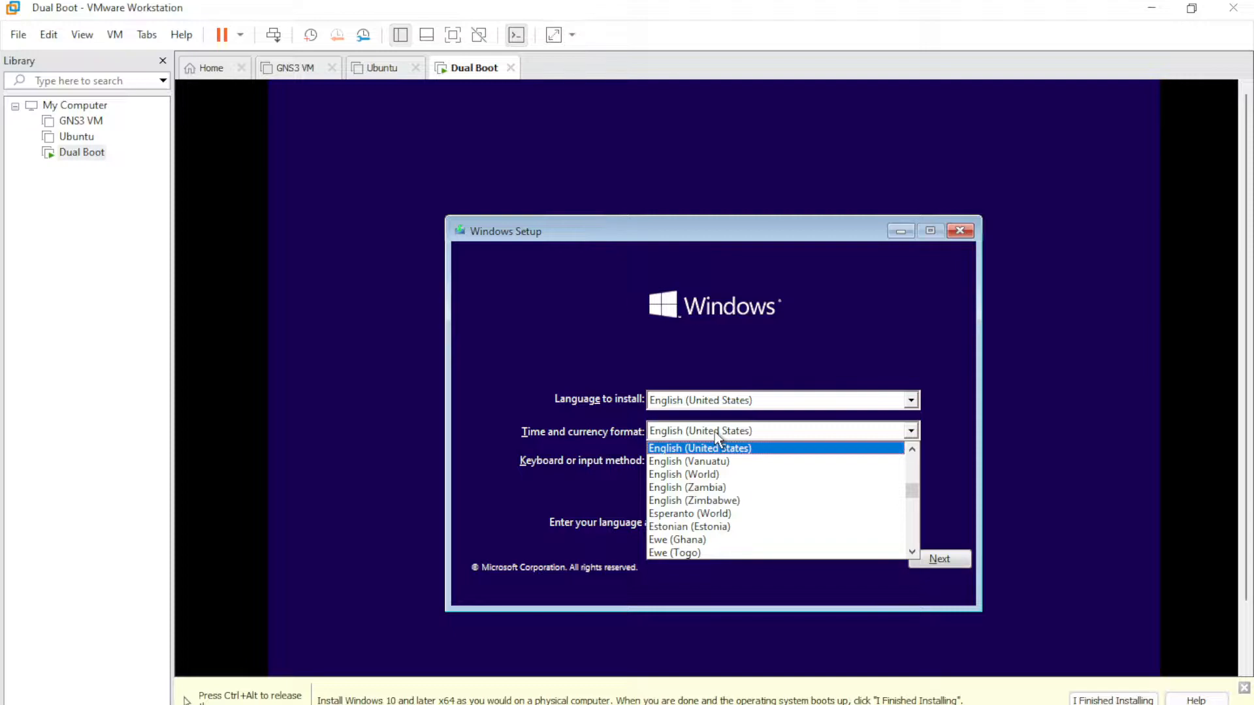
pyautogui.press('i')
pyautogui.press('n')
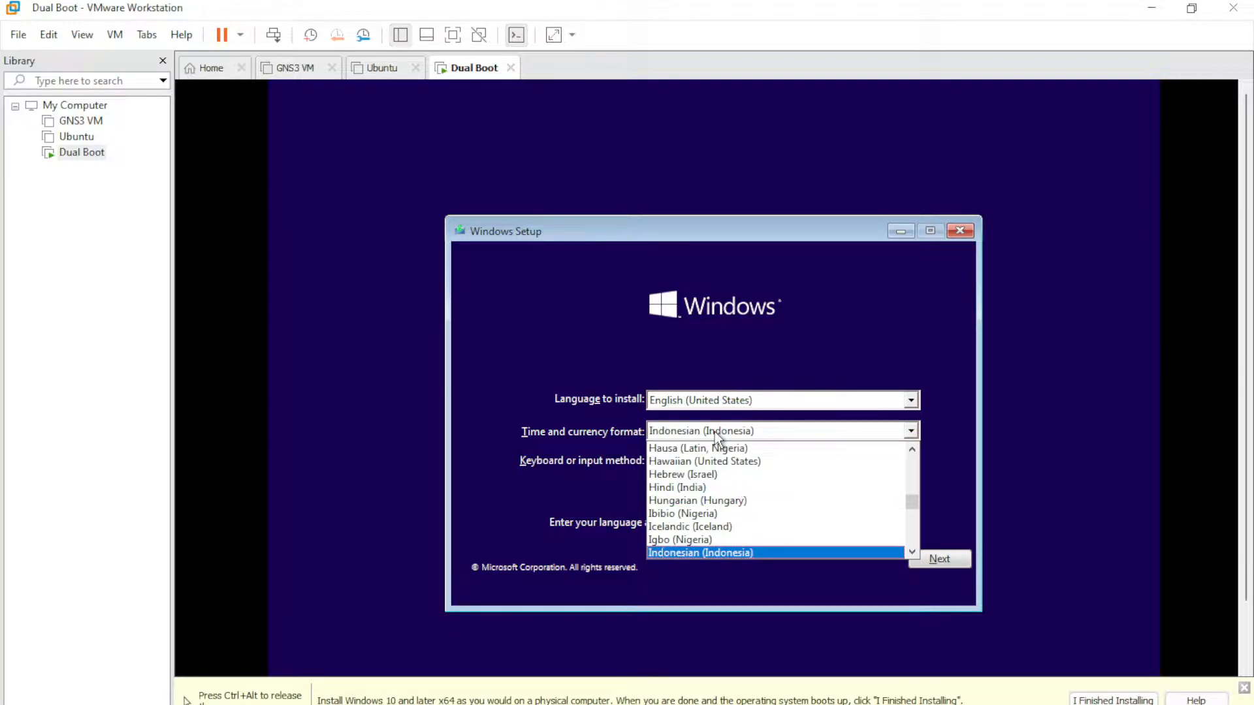
pyautogui.click(709, 556)
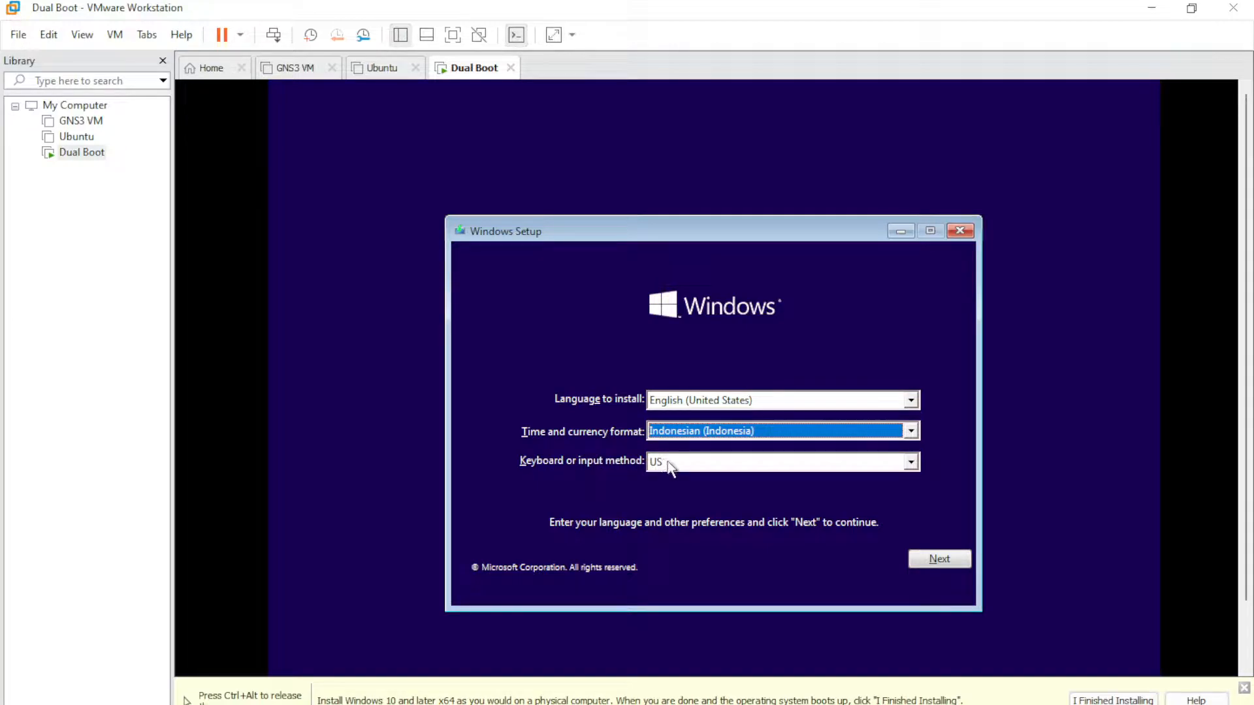
pyautogui.click(939, 559)
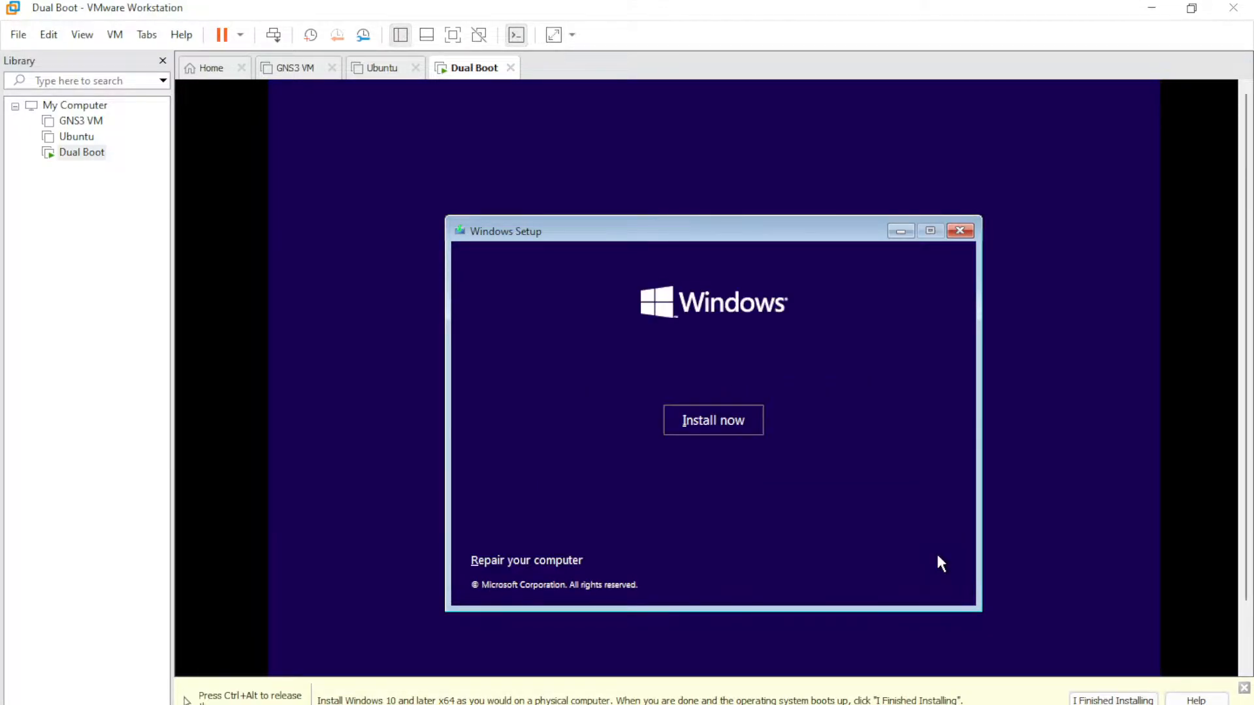
# - Start the installation, skip the product key, and choose Windows 10 Pro
pyautogui.click(722, 419)
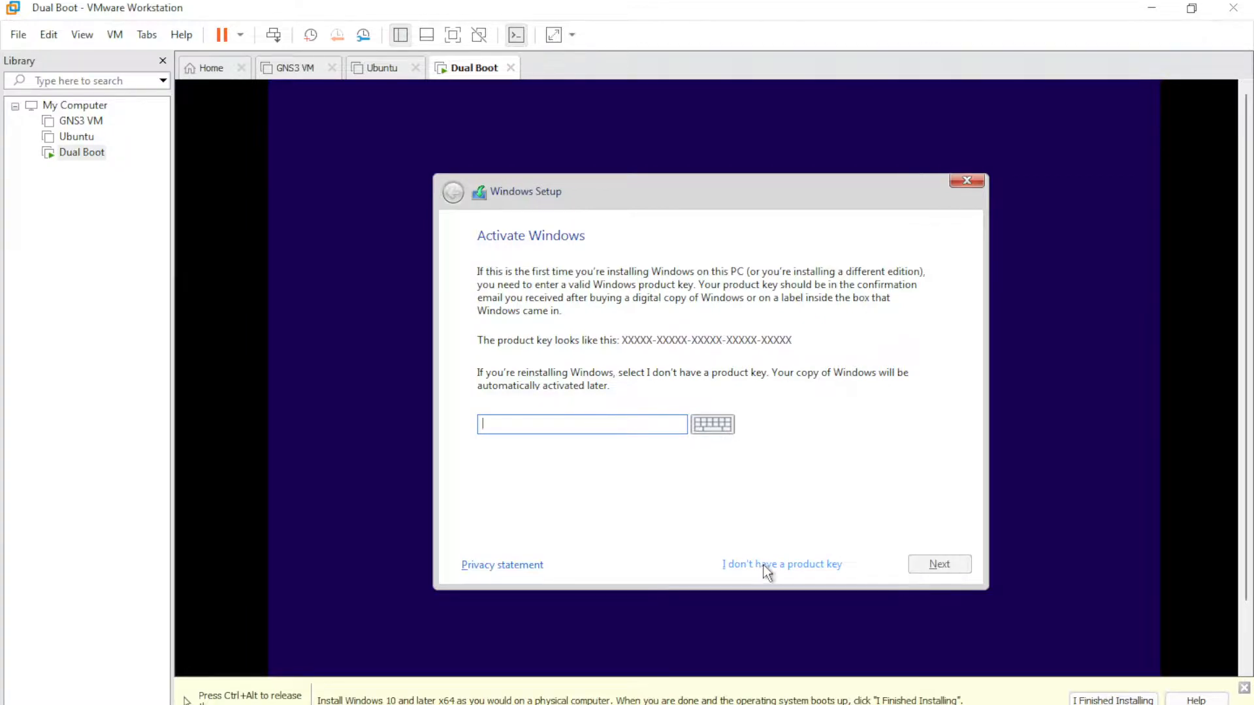
pyautogui.click(781, 563)
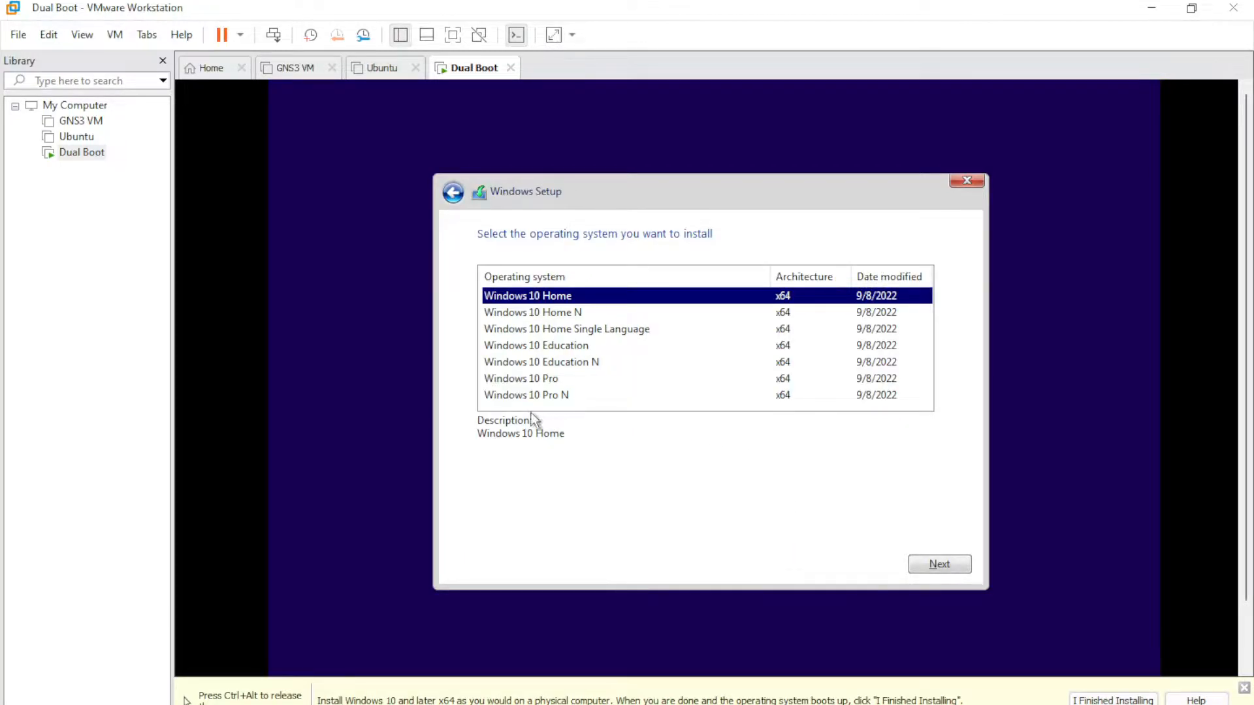
pyautogui.click(529, 378)
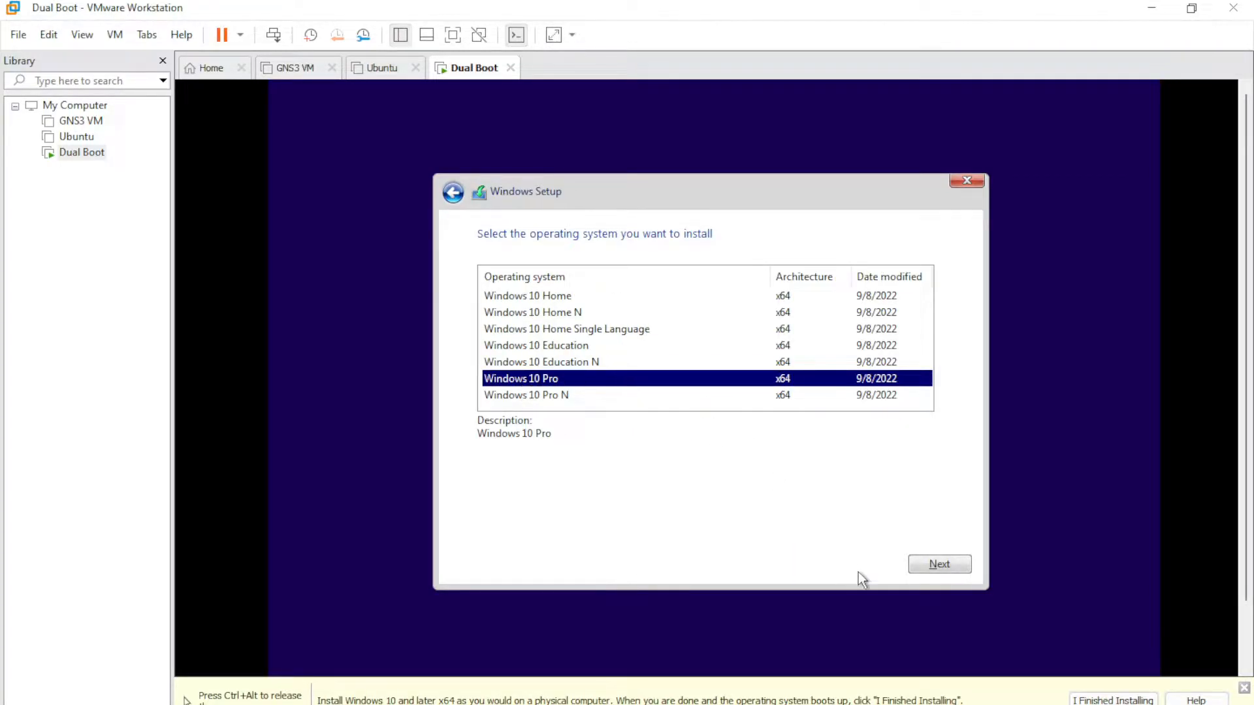
pyautogui.click(935, 564)
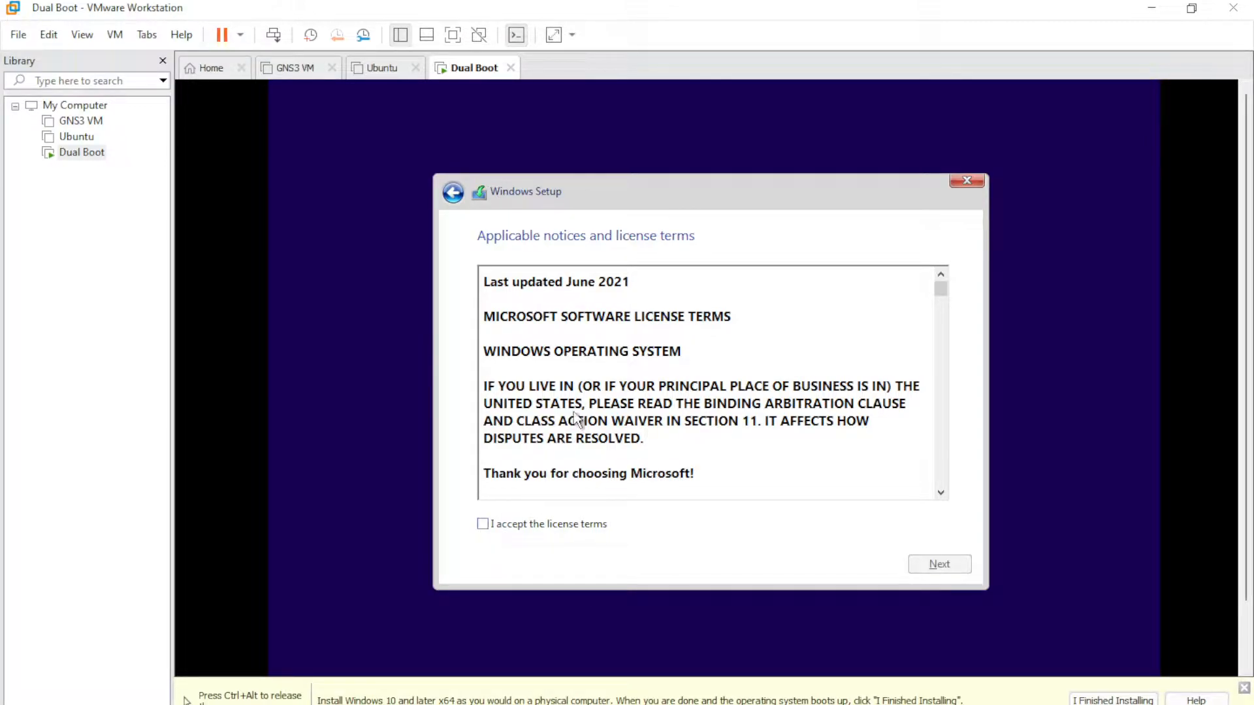
# - Accept the Windows license terms and continue
pyautogui.scroll(-5, 576, 421)
pyautogui.scroll(-12, 576, 421)
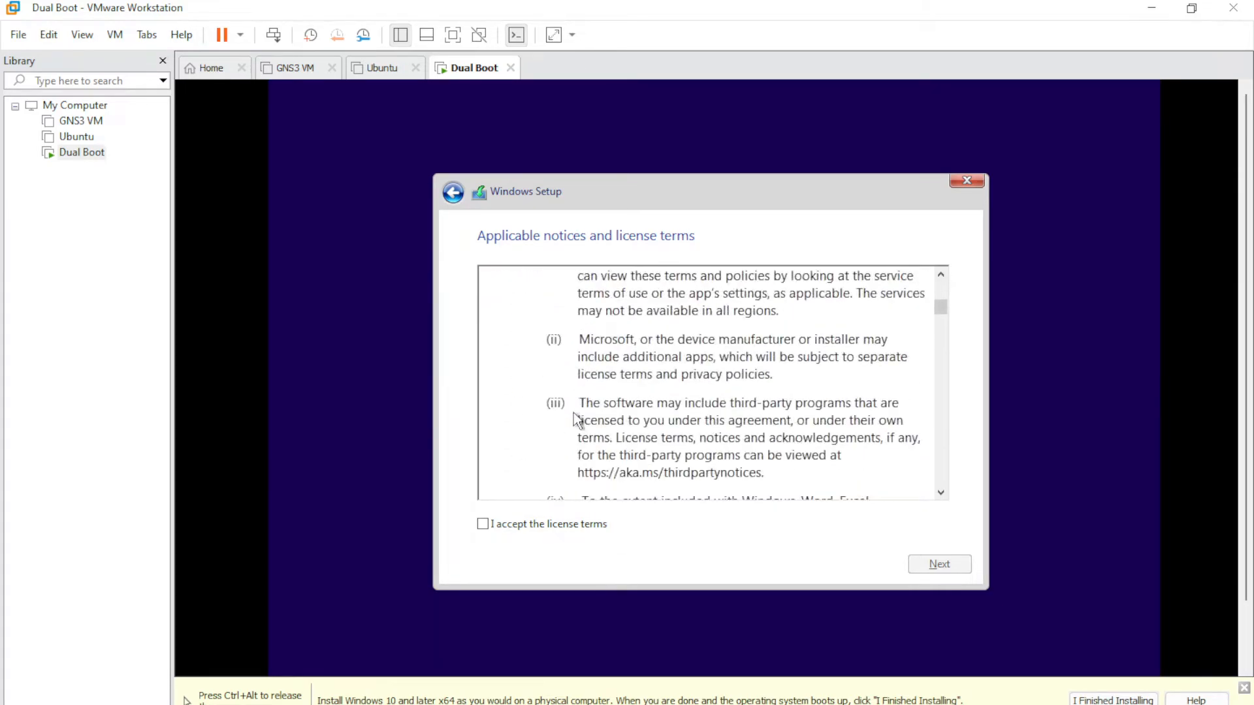
pyautogui.scroll(-12, 575, 422)
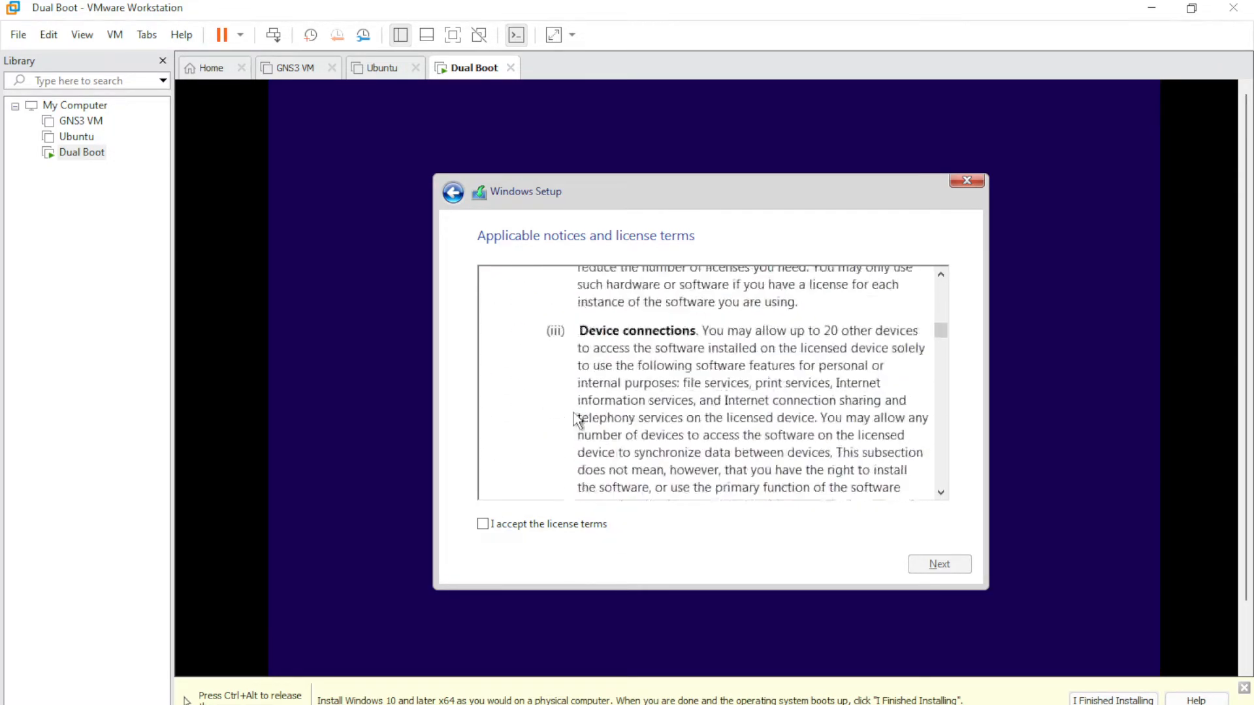
pyautogui.scroll(-5, 576, 421)
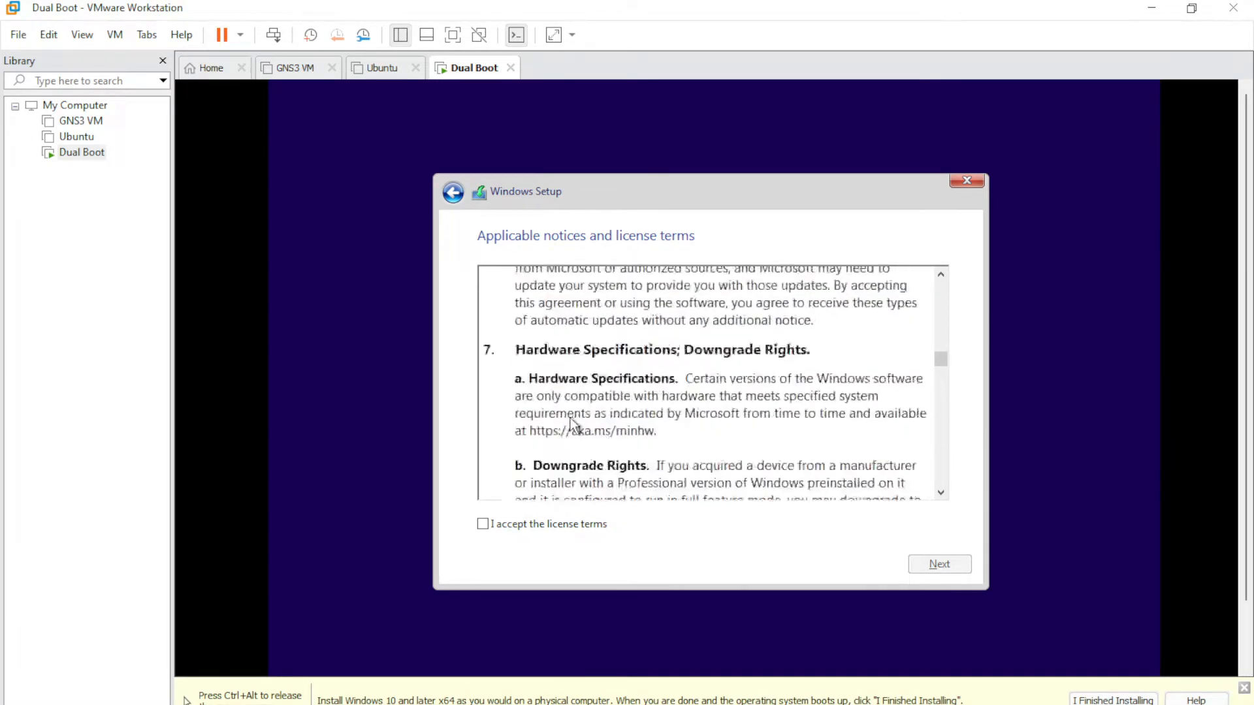
pyautogui.scroll(4, 574, 423)
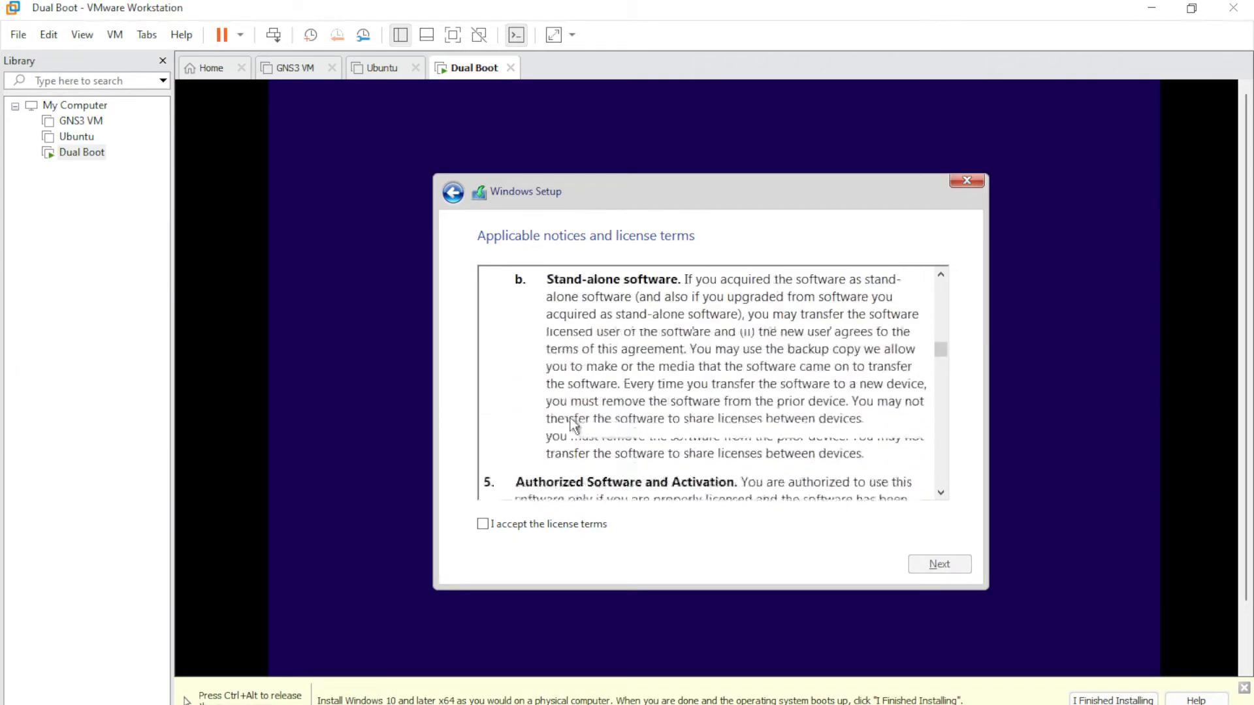
pyautogui.click(483, 527)
pyautogui.click(938, 565)
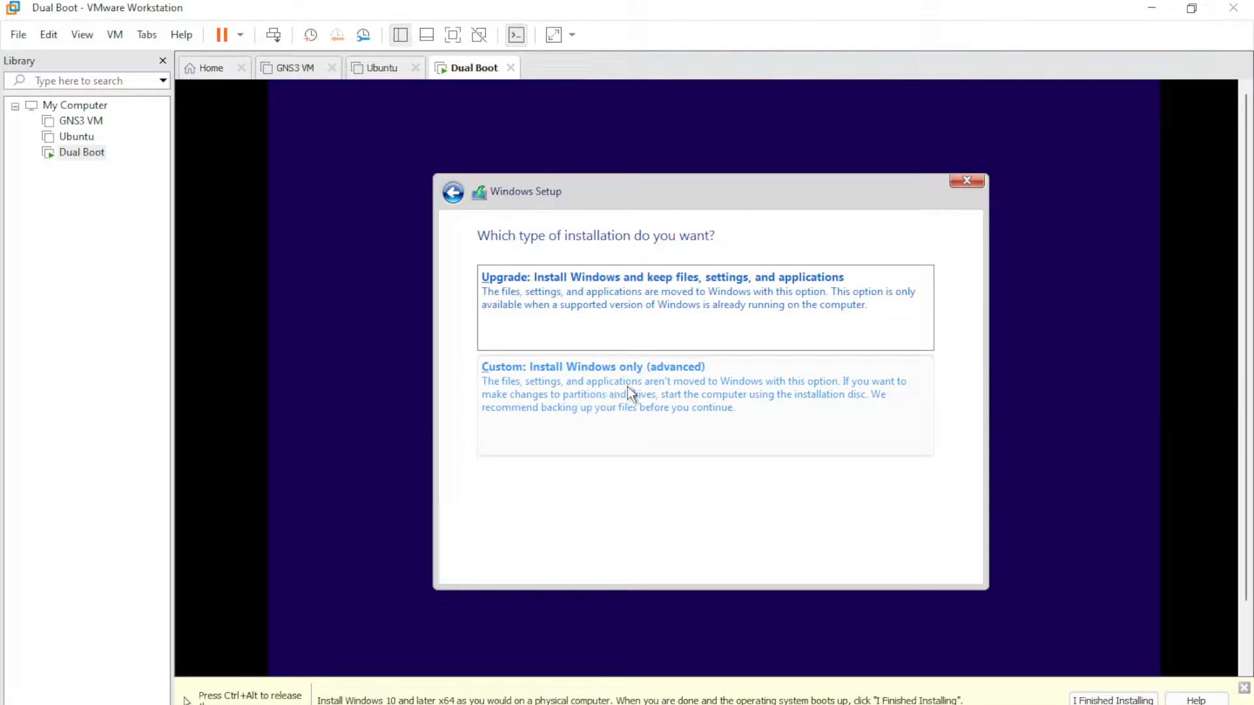
# - Choose Custom install and create a 41440 MB partition on the empty drive
pyautogui.click(648, 392)
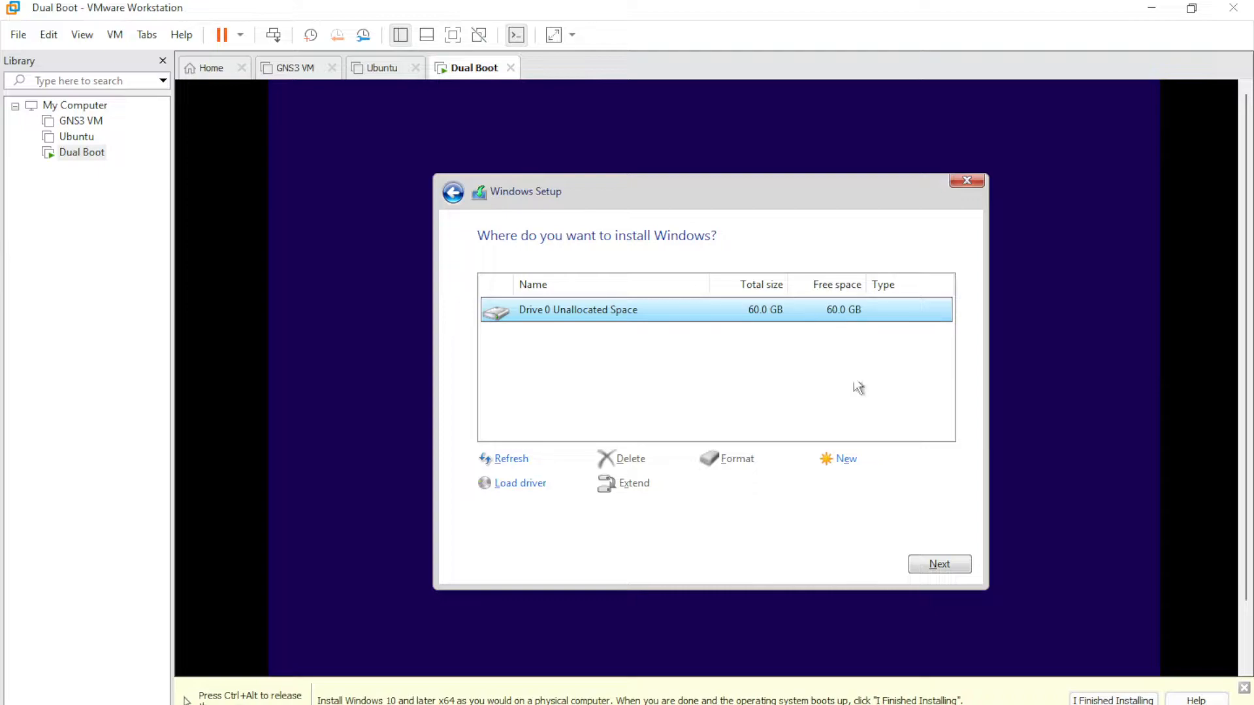
pyautogui.click(846, 461)
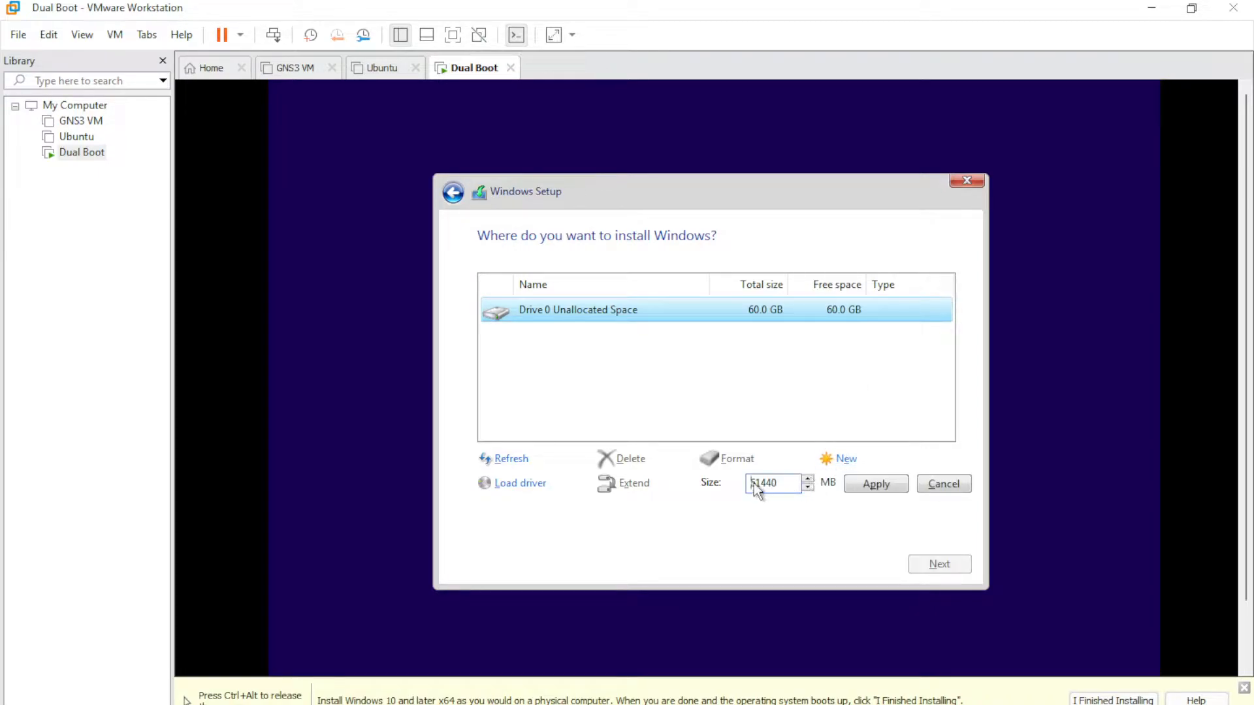
pyautogui.click(755, 483)
pyautogui.press('BackSpace')
pyautogui.write('4')
pyautogui.click(879, 484)
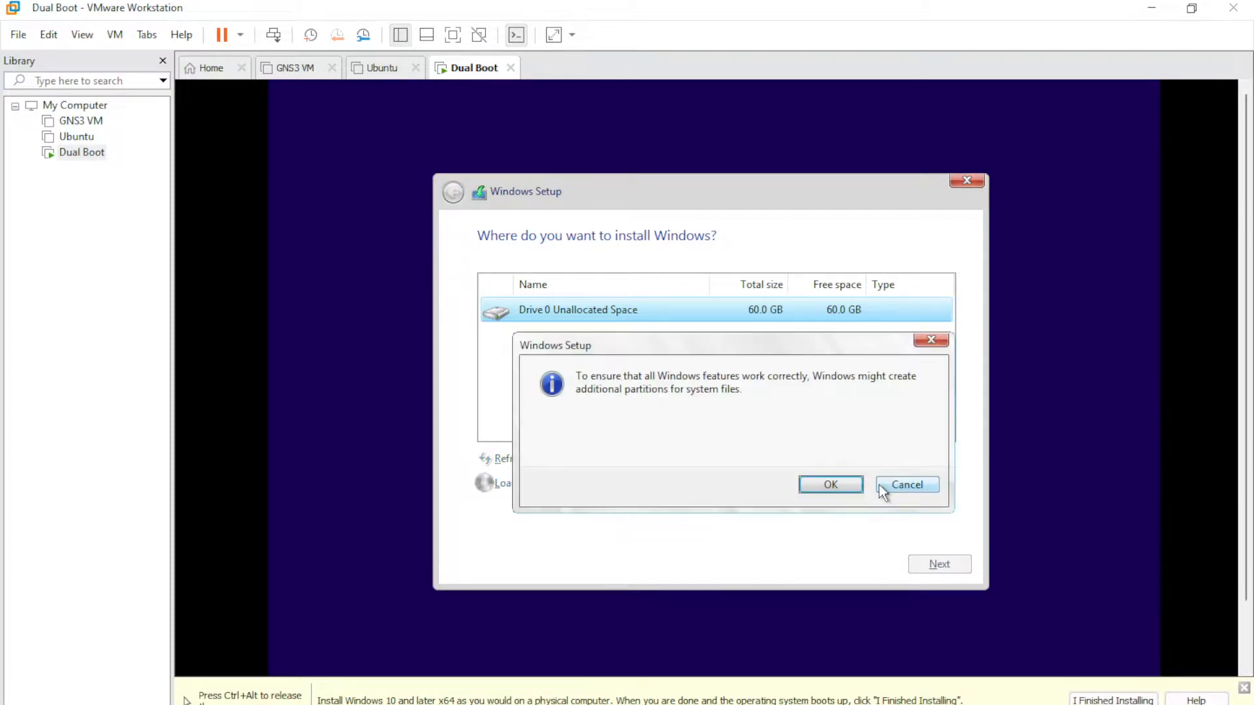
pyautogui.click(830, 484)
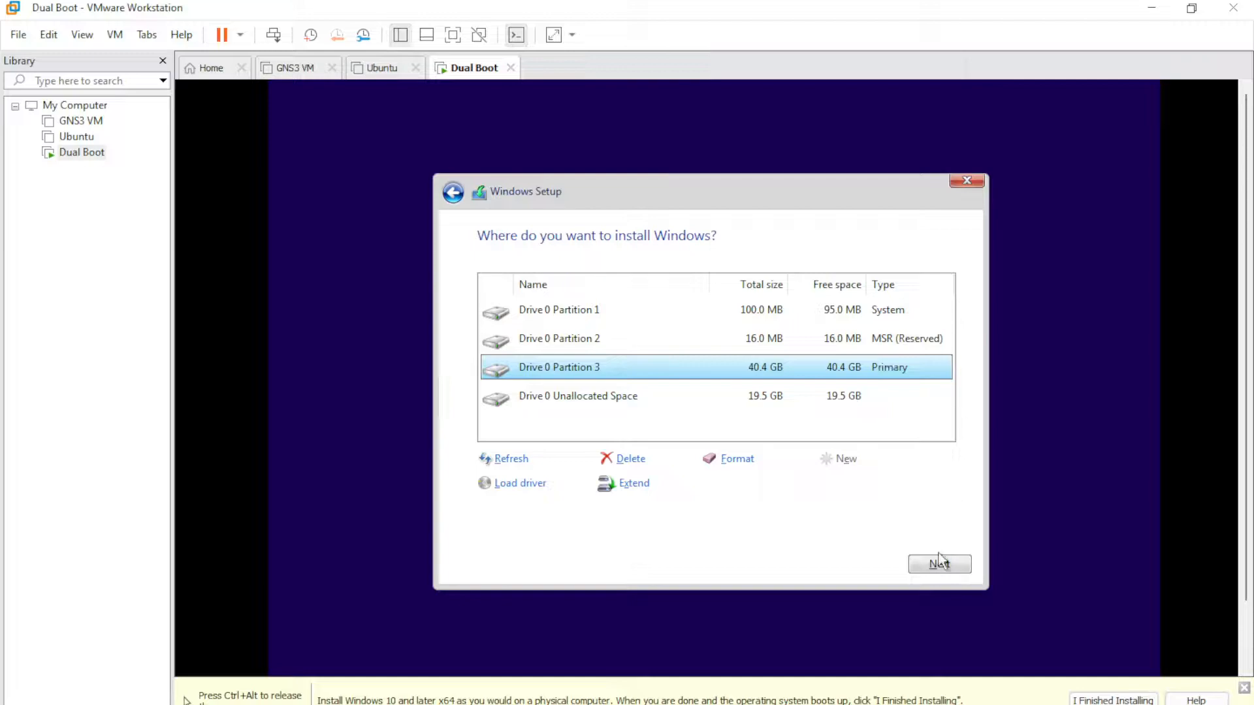
# - Install Windows onto Partition 3 and minimize OBS Studio
pyautogui.click(940, 565)
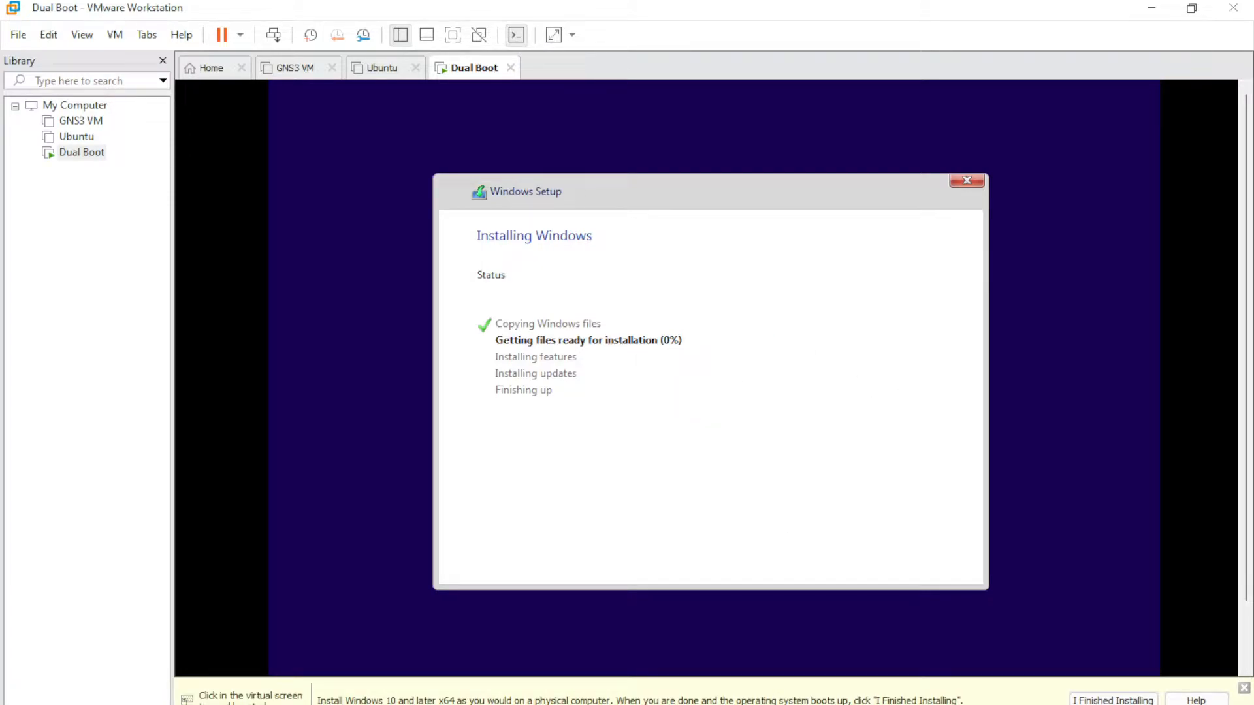
pyautogui.moveTo(757, 700)
pyautogui.click(757, 656)
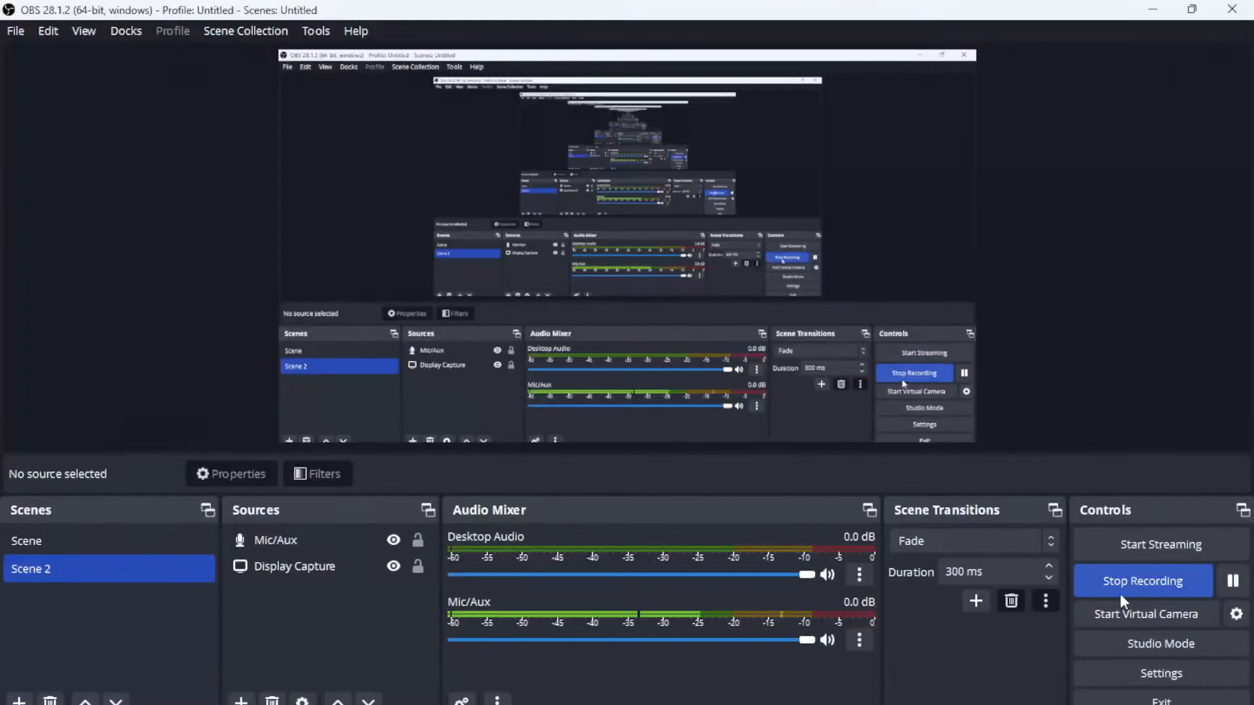
pyautogui.click(1152, 9)
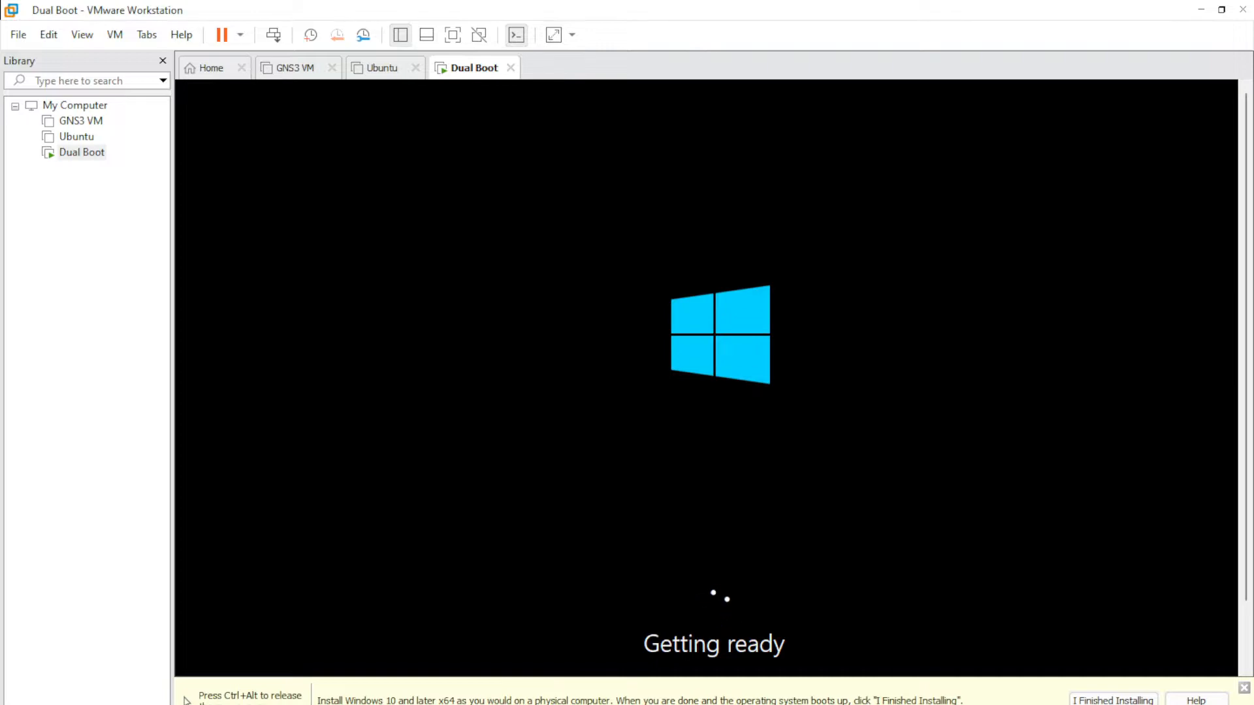
# - Release input from the VM and stretch the guest display to fill the window
pyautogui.hotkey('ctrl', 'alt')
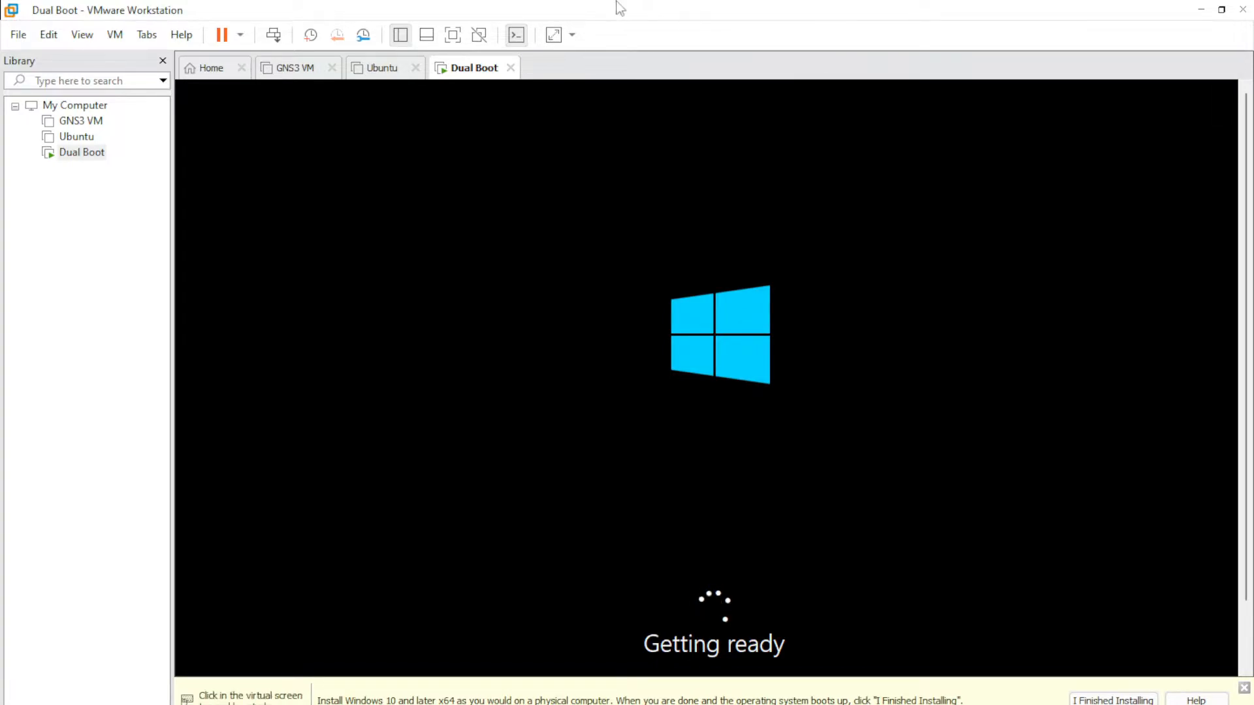
pyautogui.click(554, 36)
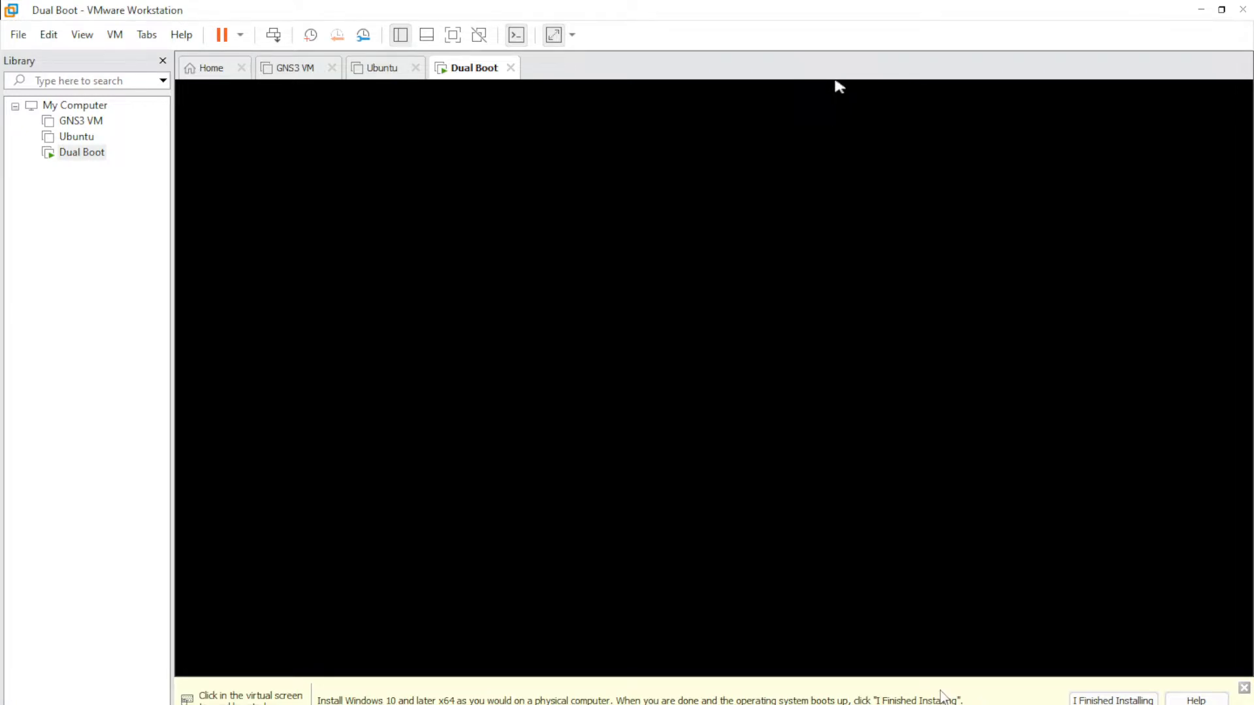
# - Confirm Indonesia as the region and US as the keyboard layout
pyautogui.click(982, 557)
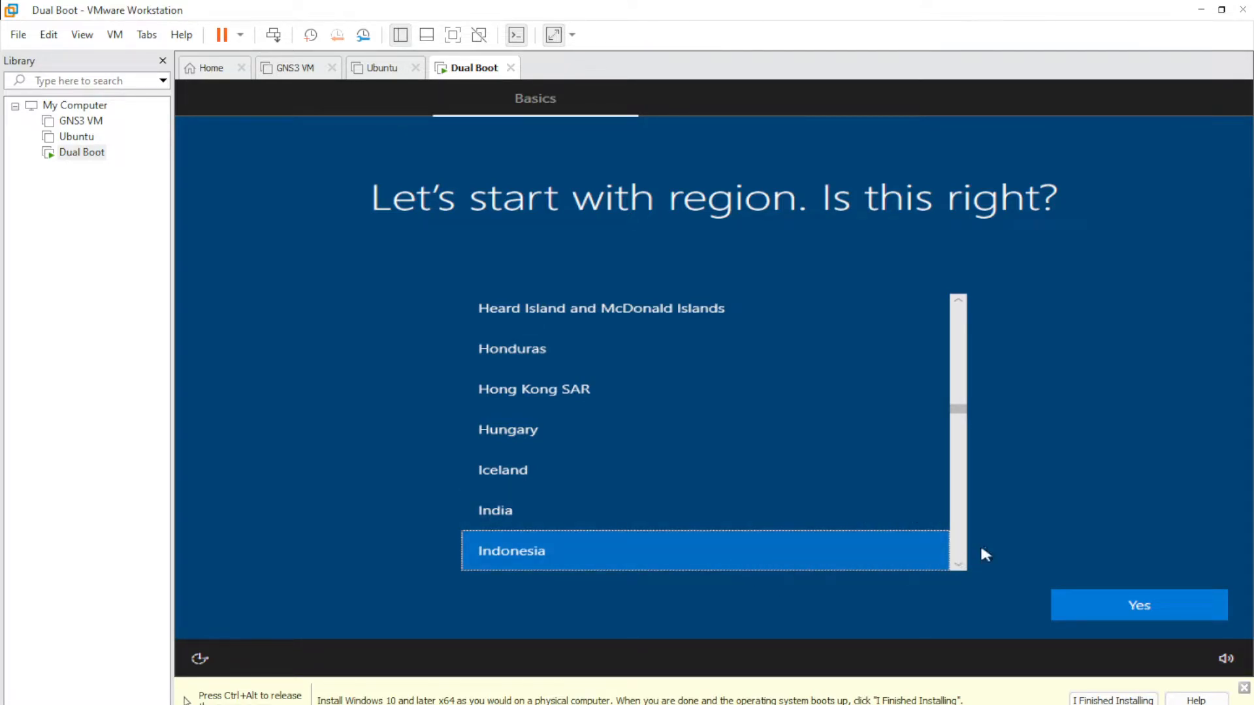
pyautogui.click(1159, 612)
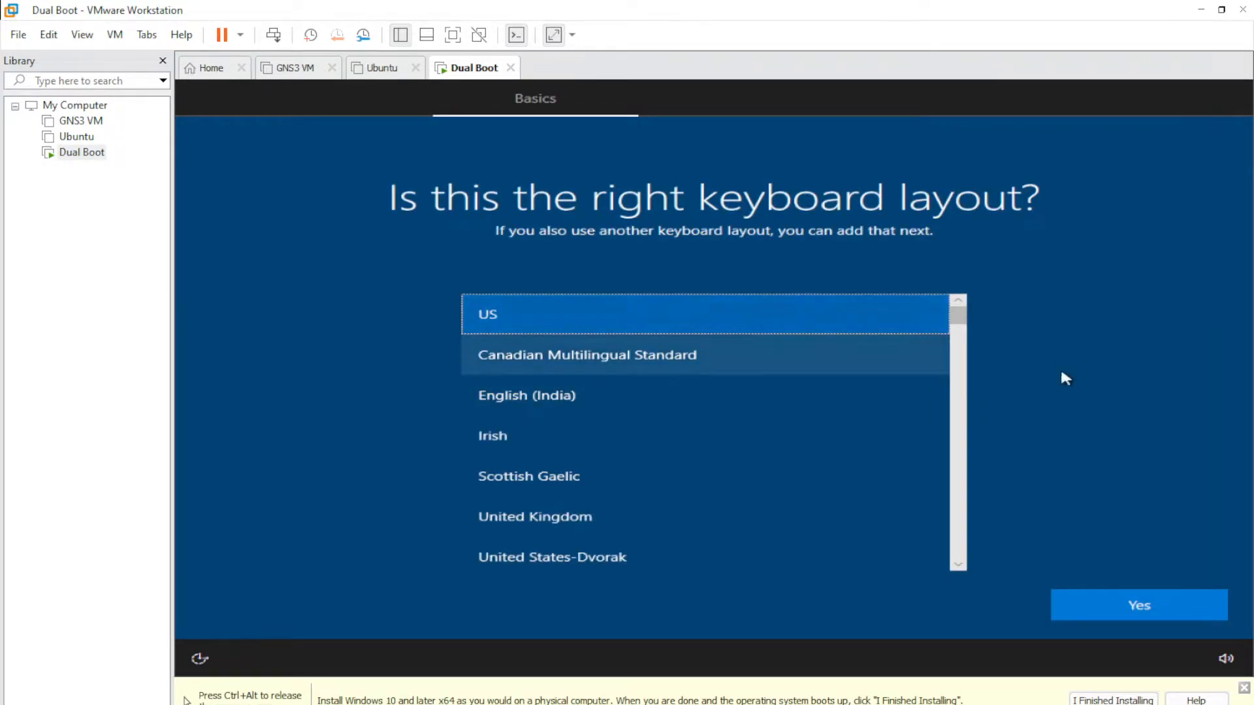
pyautogui.click(1134, 602)
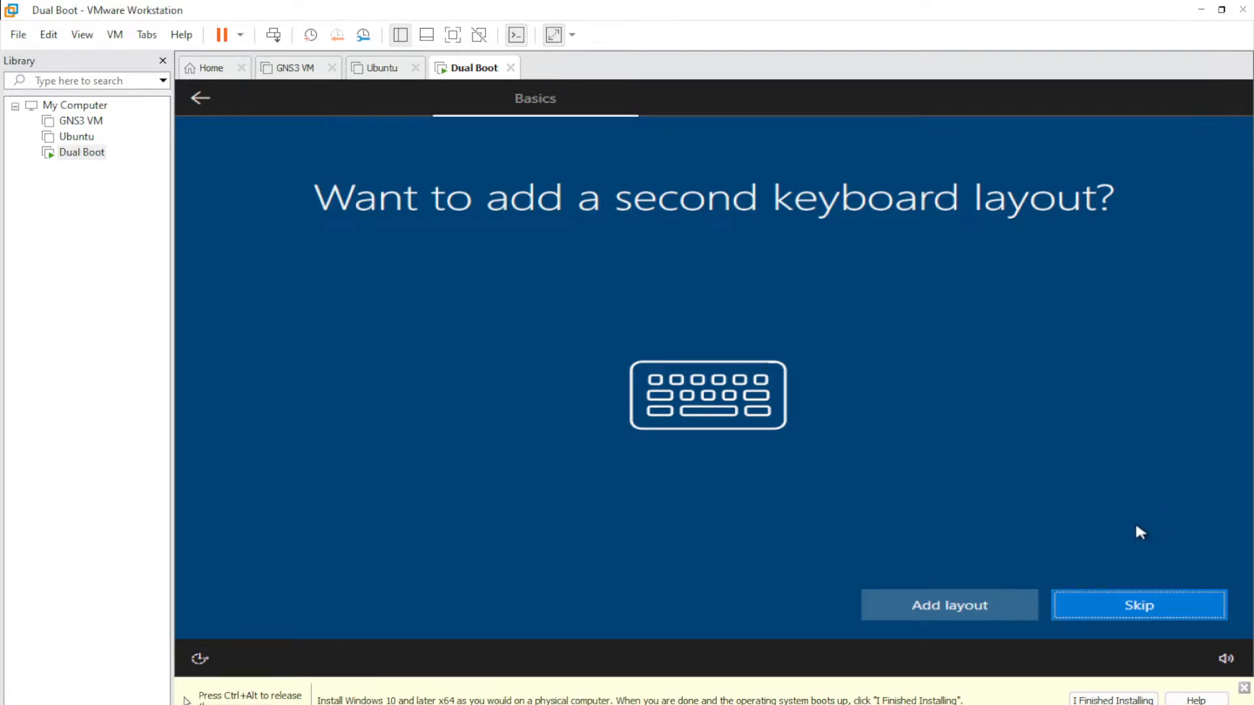
# - Skip adding a second keyboard layout
pyautogui.click(1147, 607)
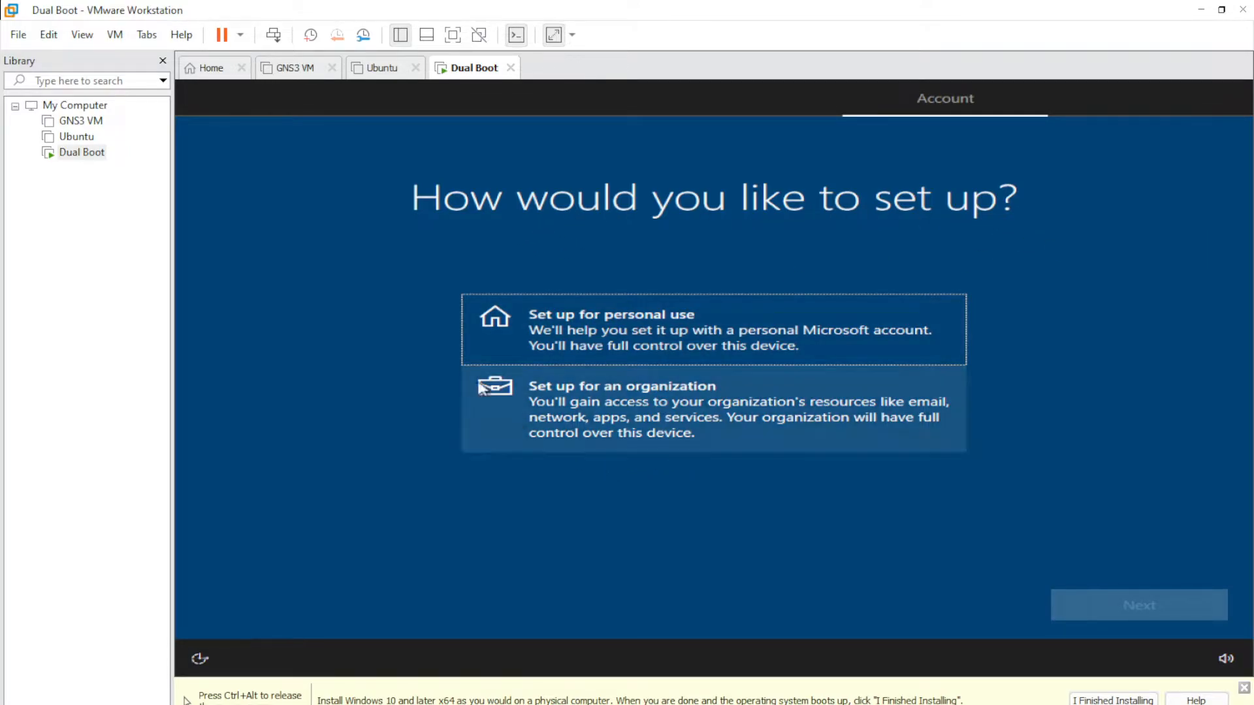
# - Choose 'Set up for personal use' and continue to the account page
pyautogui.click(751, 336)
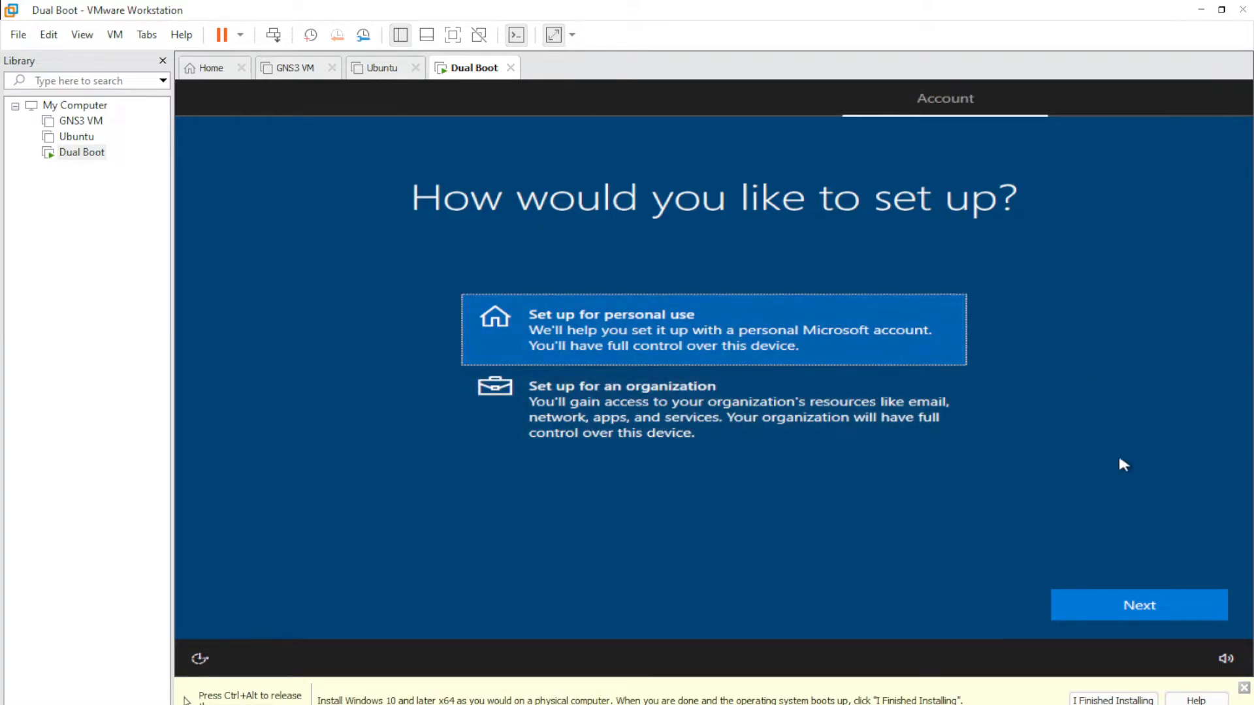
pyautogui.click(1147, 607)
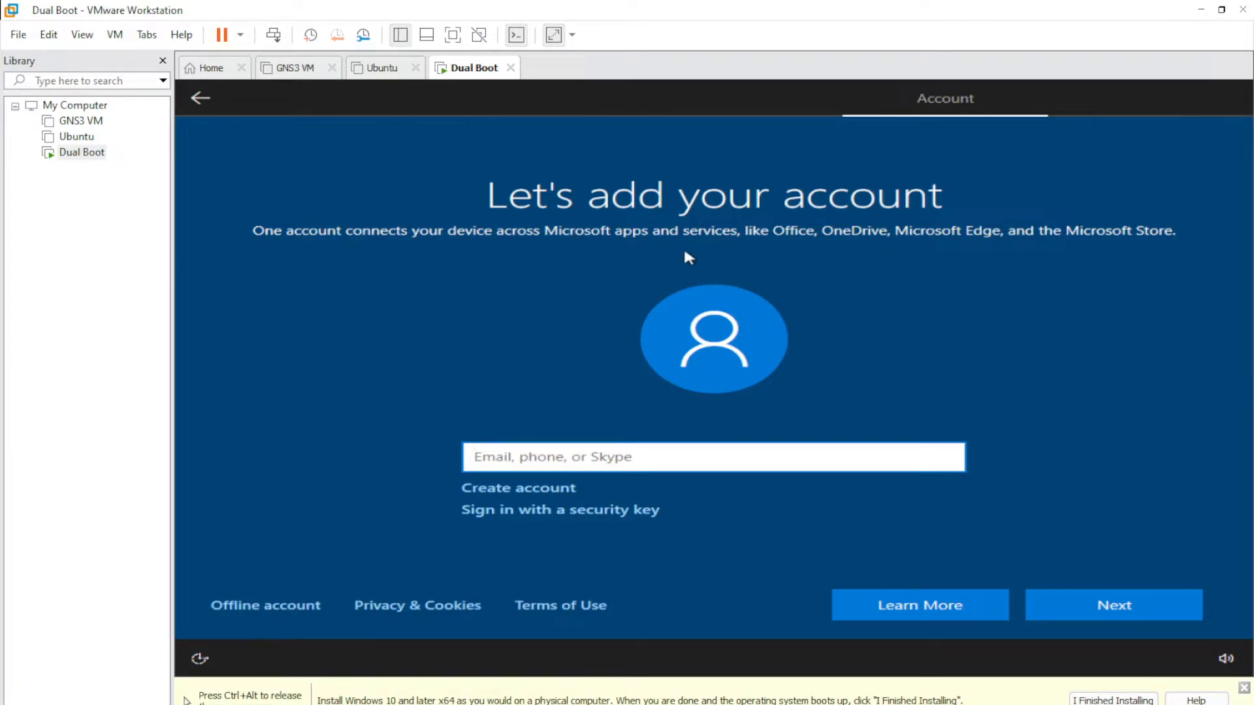
# - Skip Microsoft sign-in with an offline, limited-experience account named 'Windows 10' and no password
pyautogui.click(278, 608)
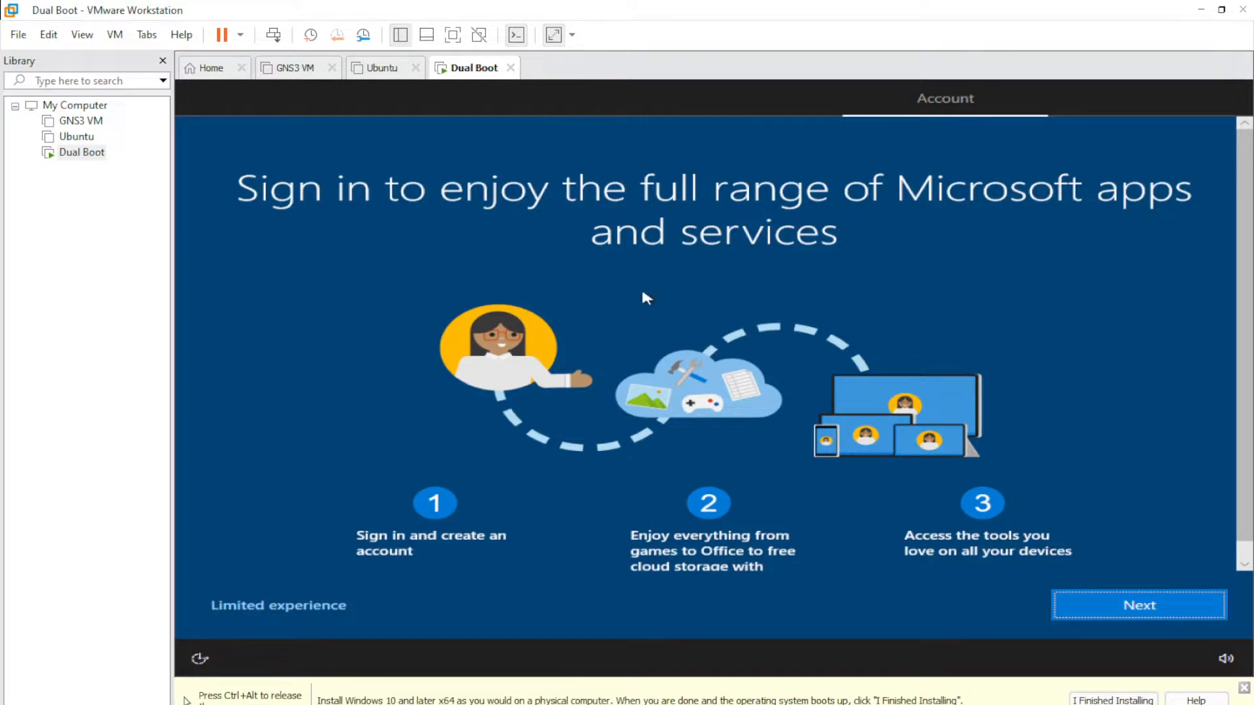
pyautogui.click(303, 613)
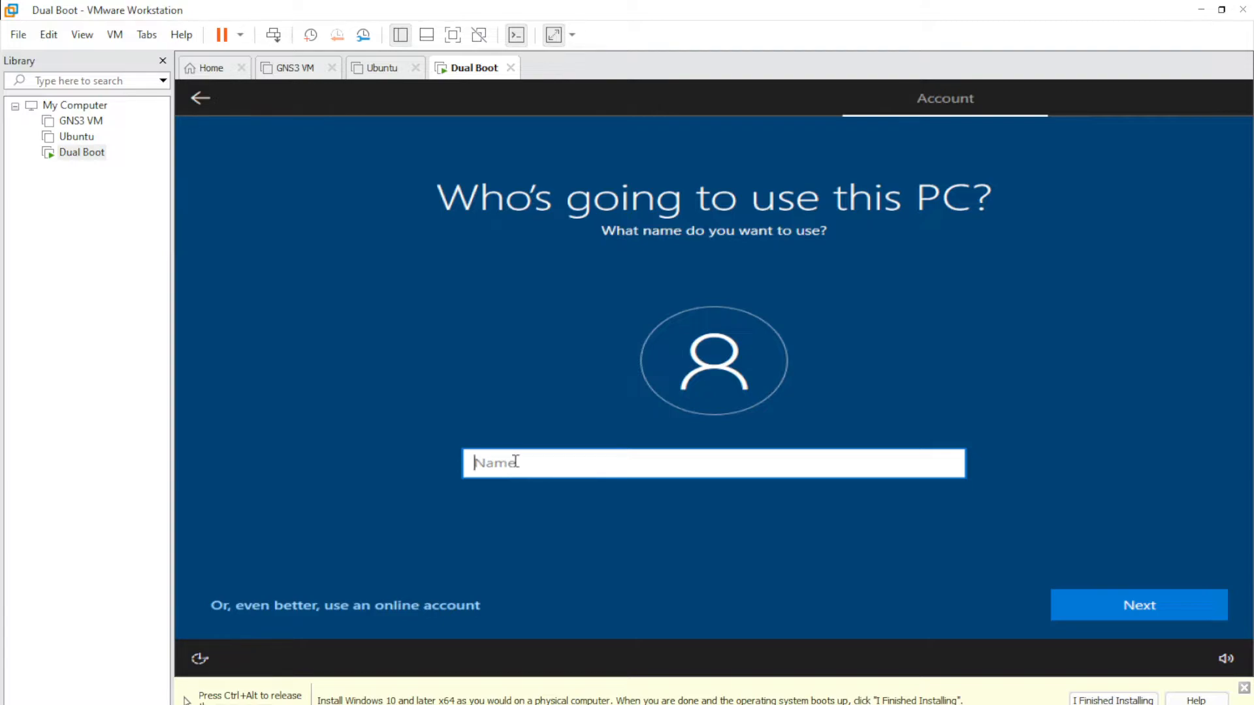
pyautogui.write('Windows 10')
pyautogui.click(1138, 607)
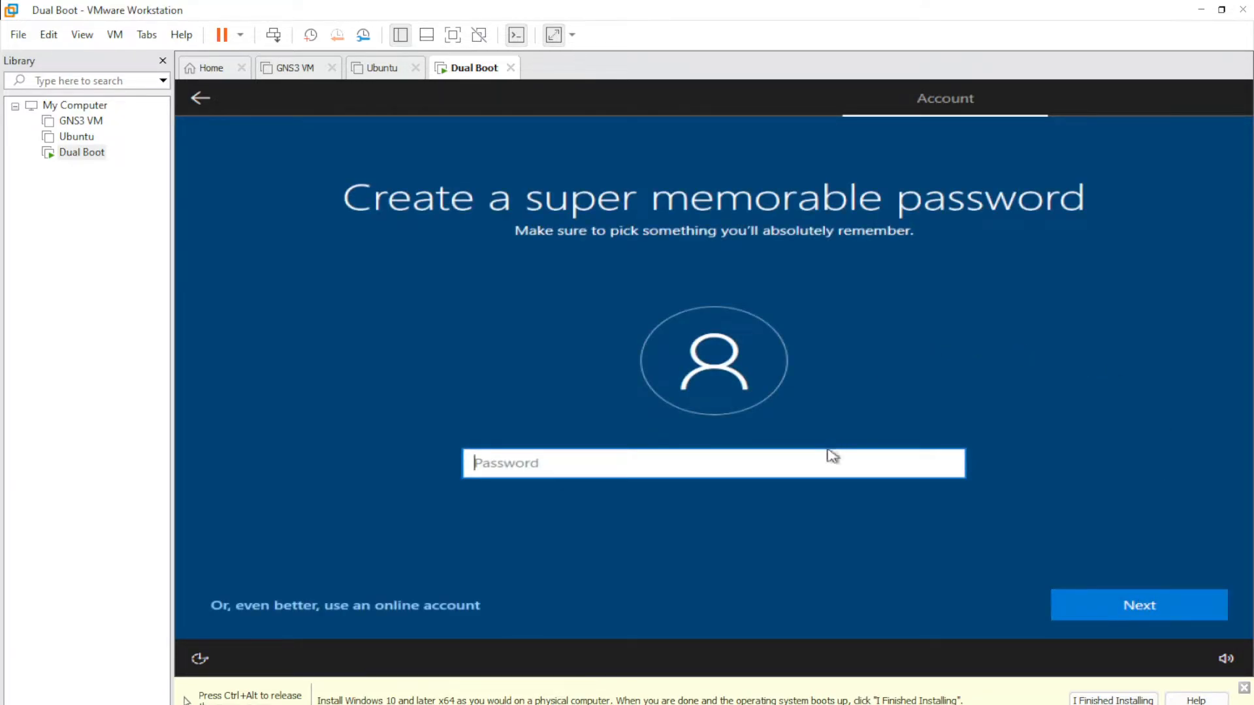
pyautogui.click(1157, 607)
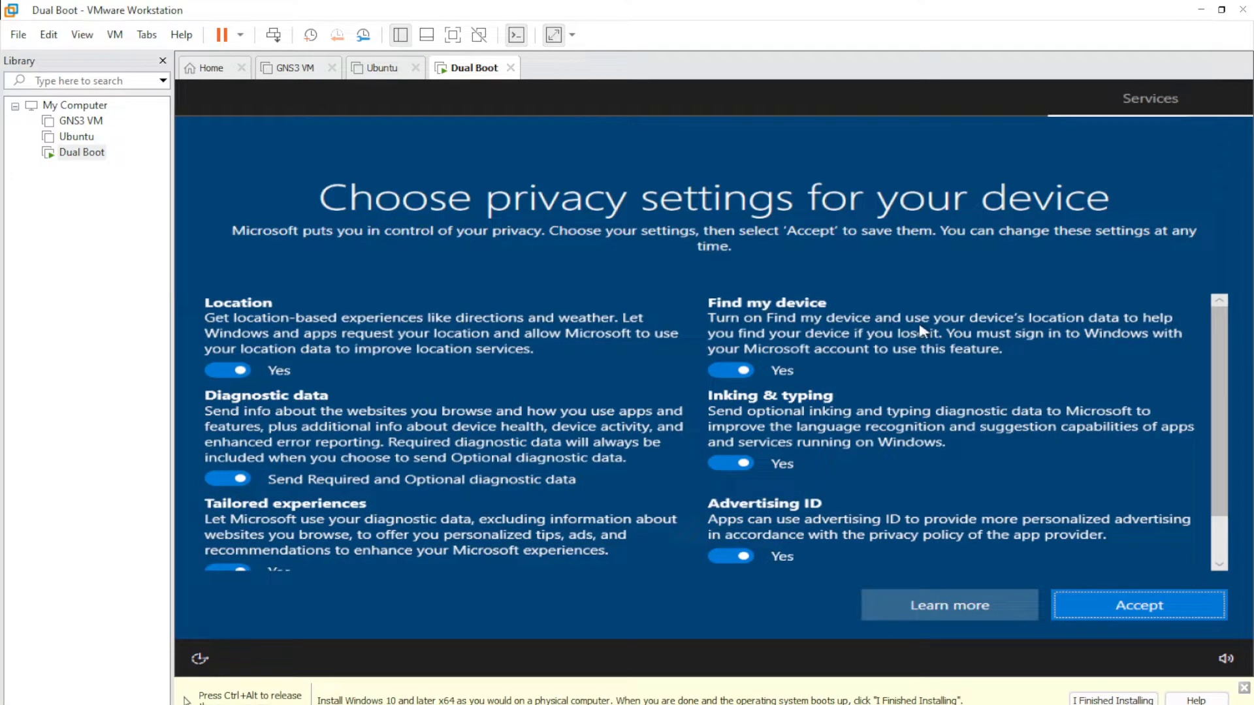
# - Turn off Find my device, Inking & typing diagnostics and the Advertising ID
pyautogui.scroll(-2, 926, 462)
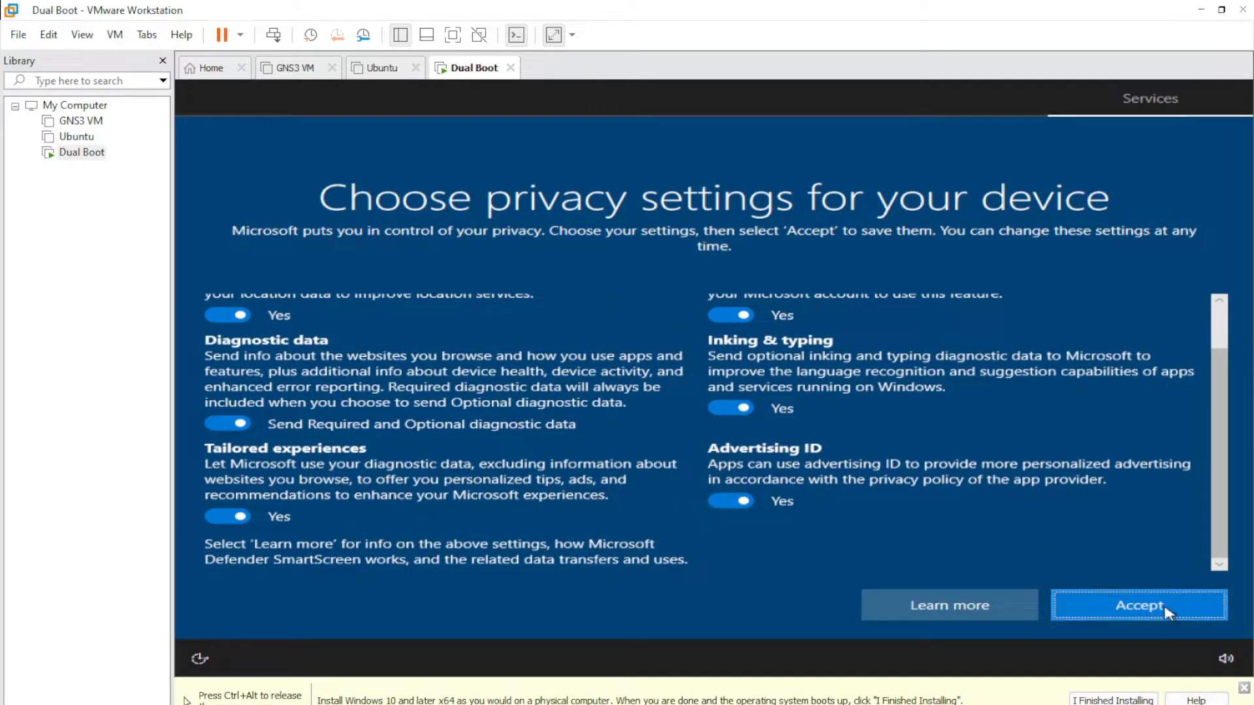
pyautogui.scroll(2, 679, 530)
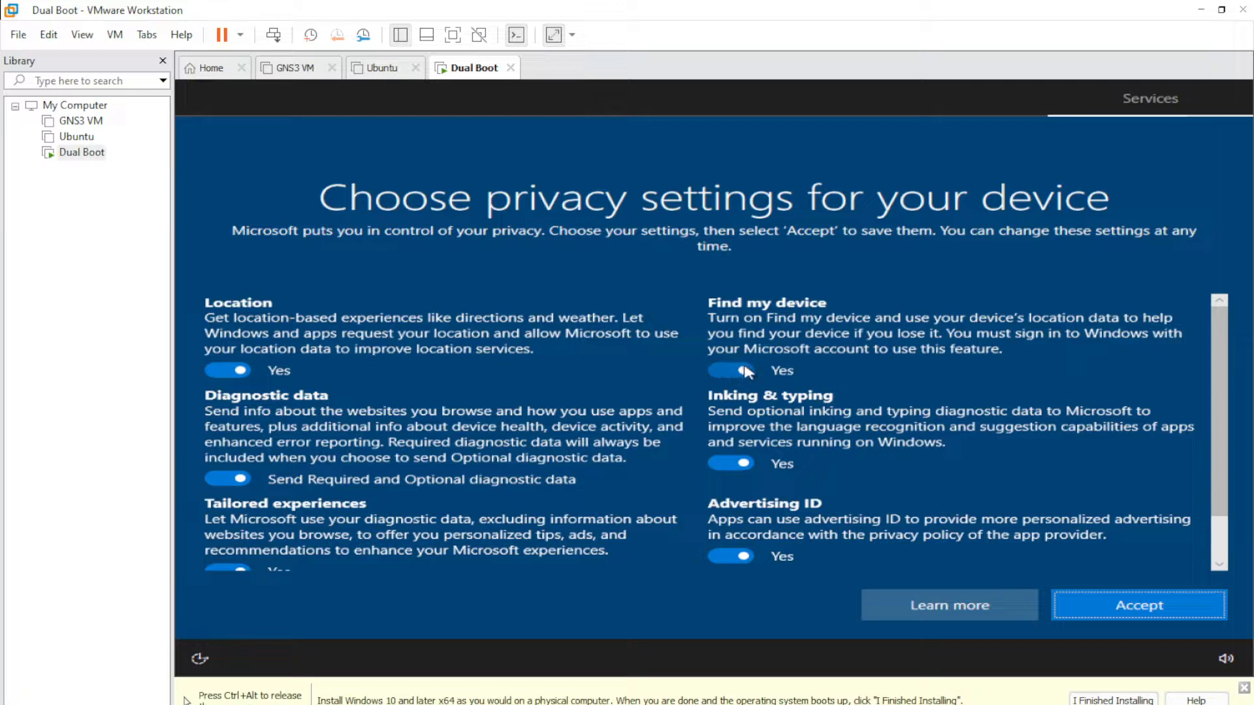
pyautogui.scroll(-1, 754, 387)
pyautogui.scroll(1, 754, 387)
pyautogui.click(730, 372)
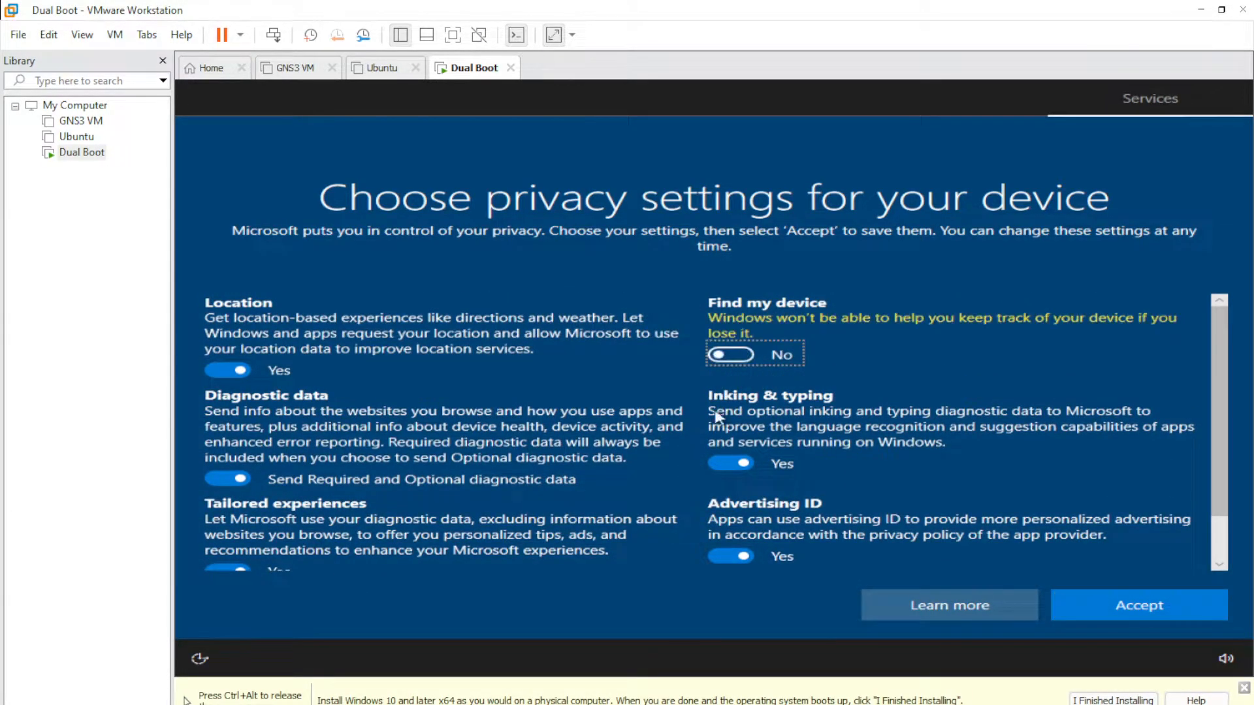
pyautogui.click(724, 464)
pyautogui.click(730, 556)
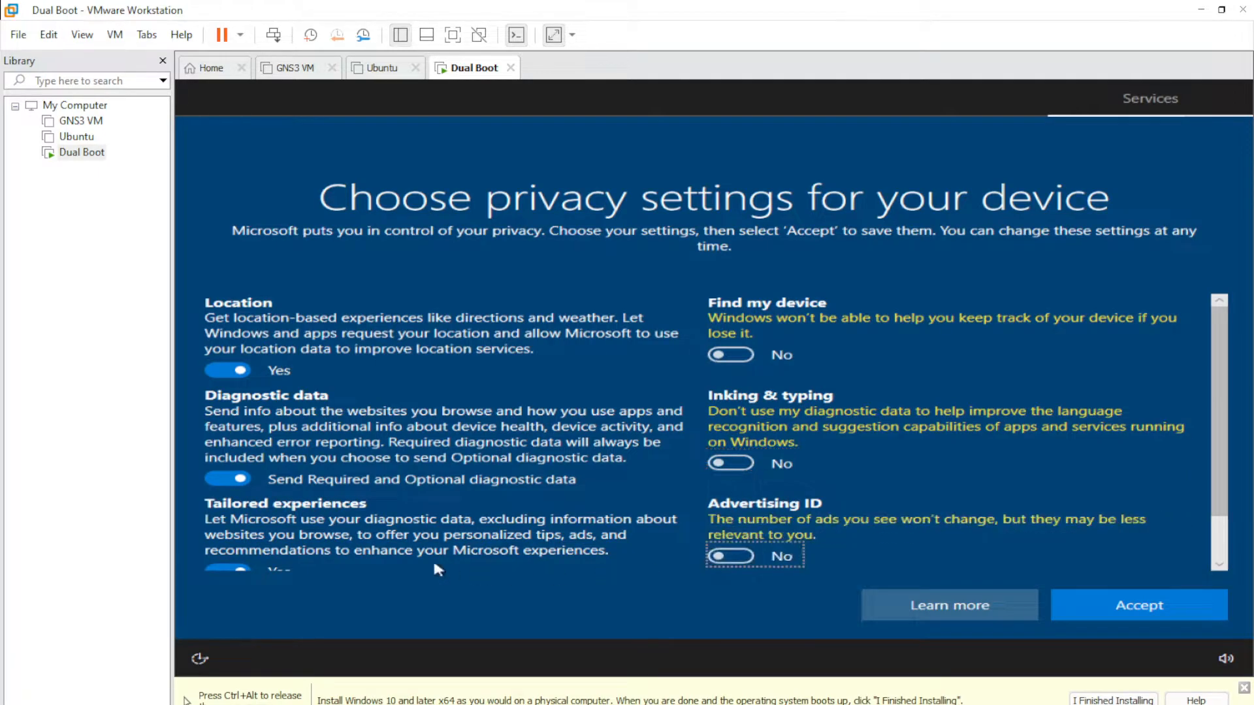
# - Turn off Tailored experiences, set diagnostics to required-only and Location to No, then accept
pyautogui.scroll(-1, 280, 521)
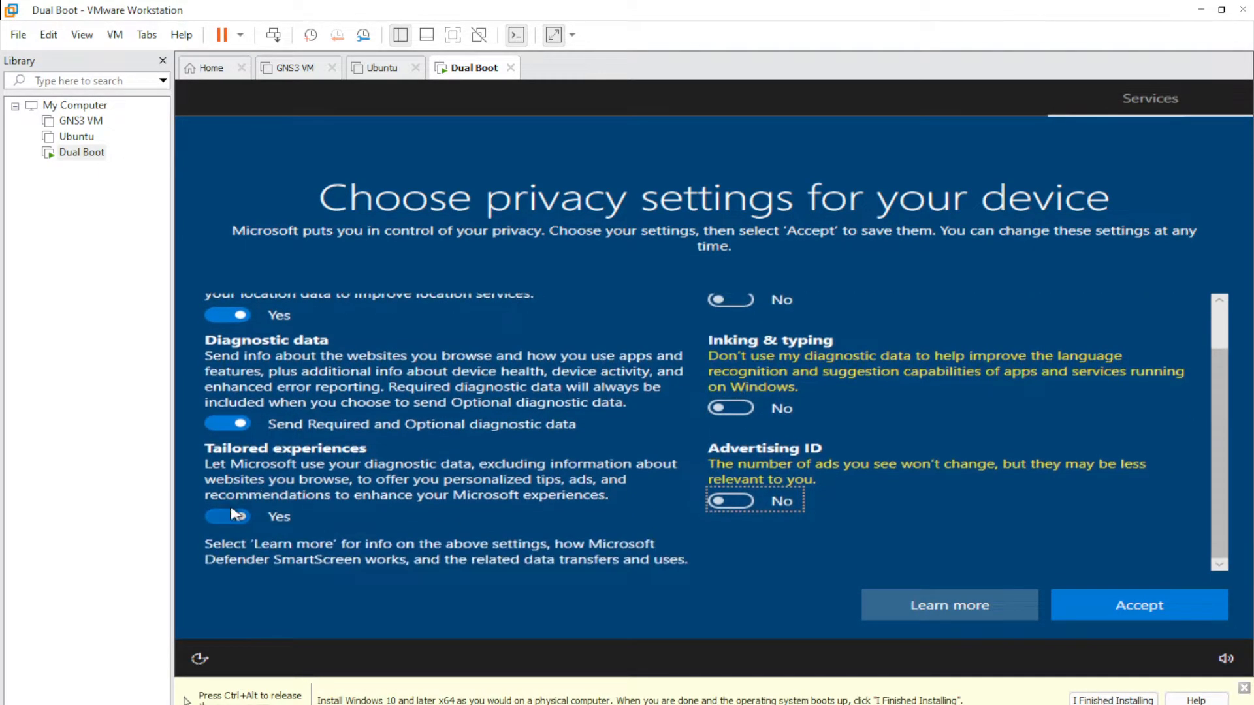
pyautogui.click(228, 516)
pyautogui.click(221, 441)
pyautogui.click(225, 331)
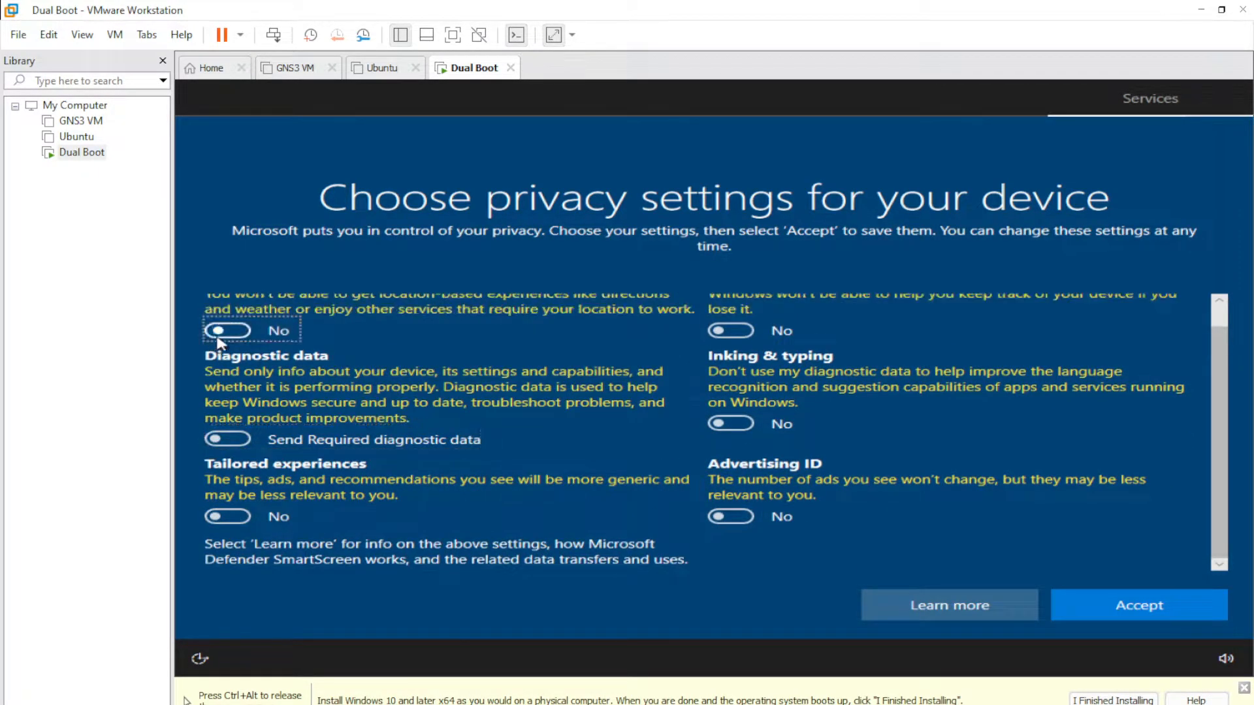
pyautogui.scroll(1, 751, 427)
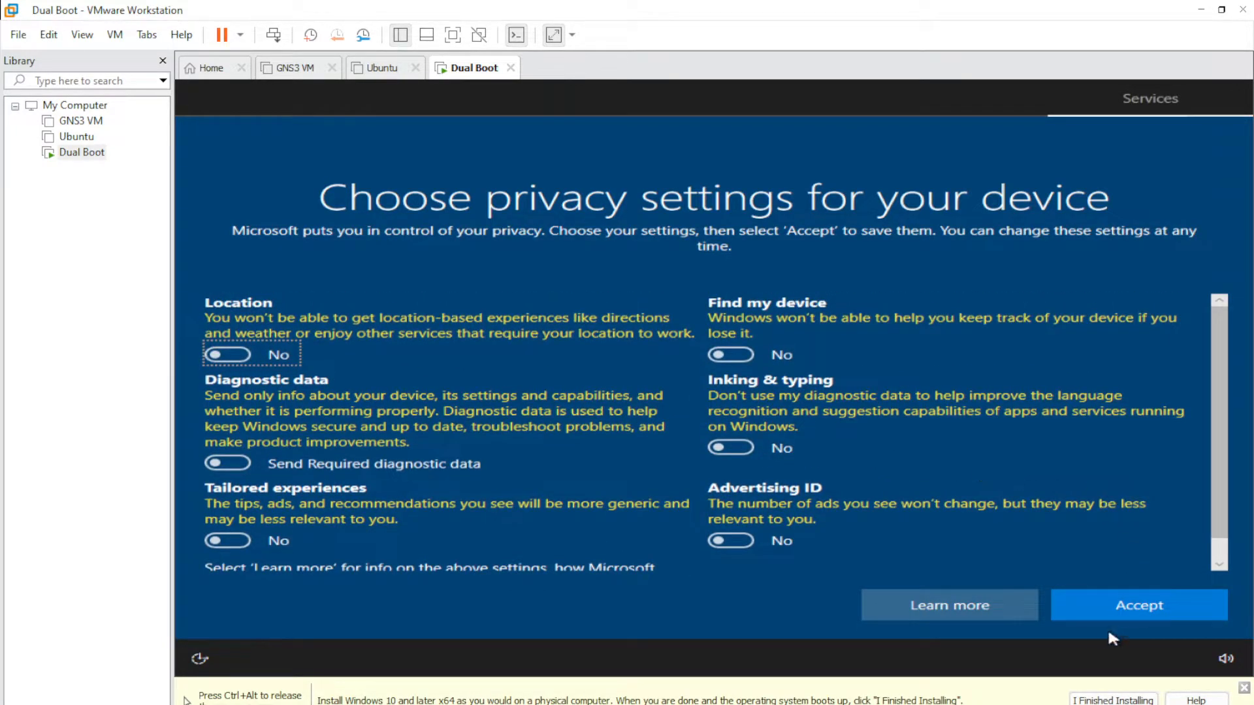
pyautogui.click(1130, 613)
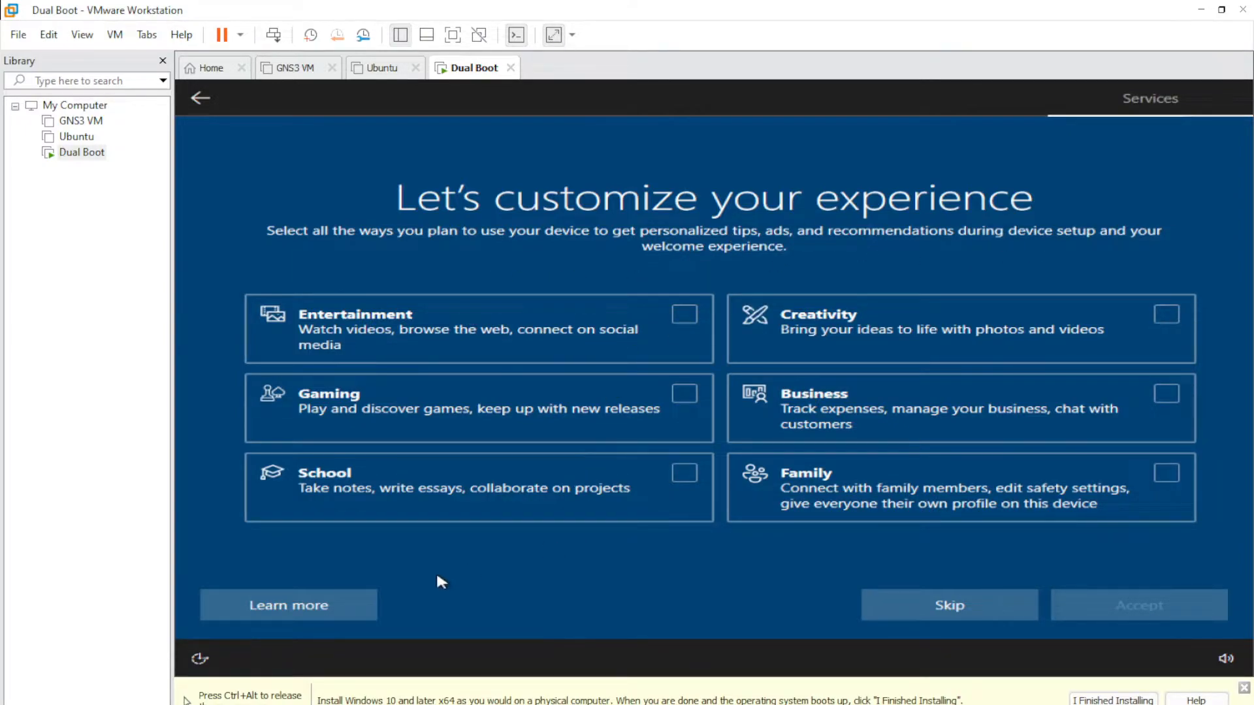
# - Choose School as the device's intended use and accept the customization page
pyautogui.click(683, 479)
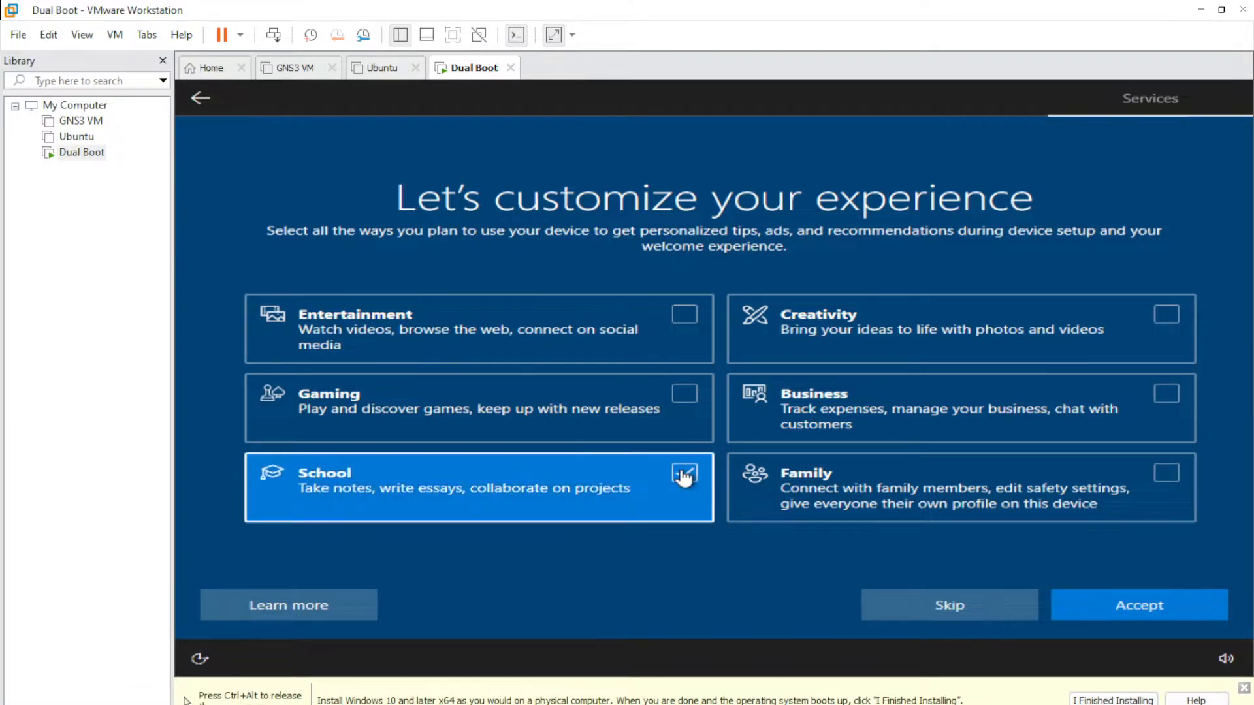
pyautogui.click(1165, 606)
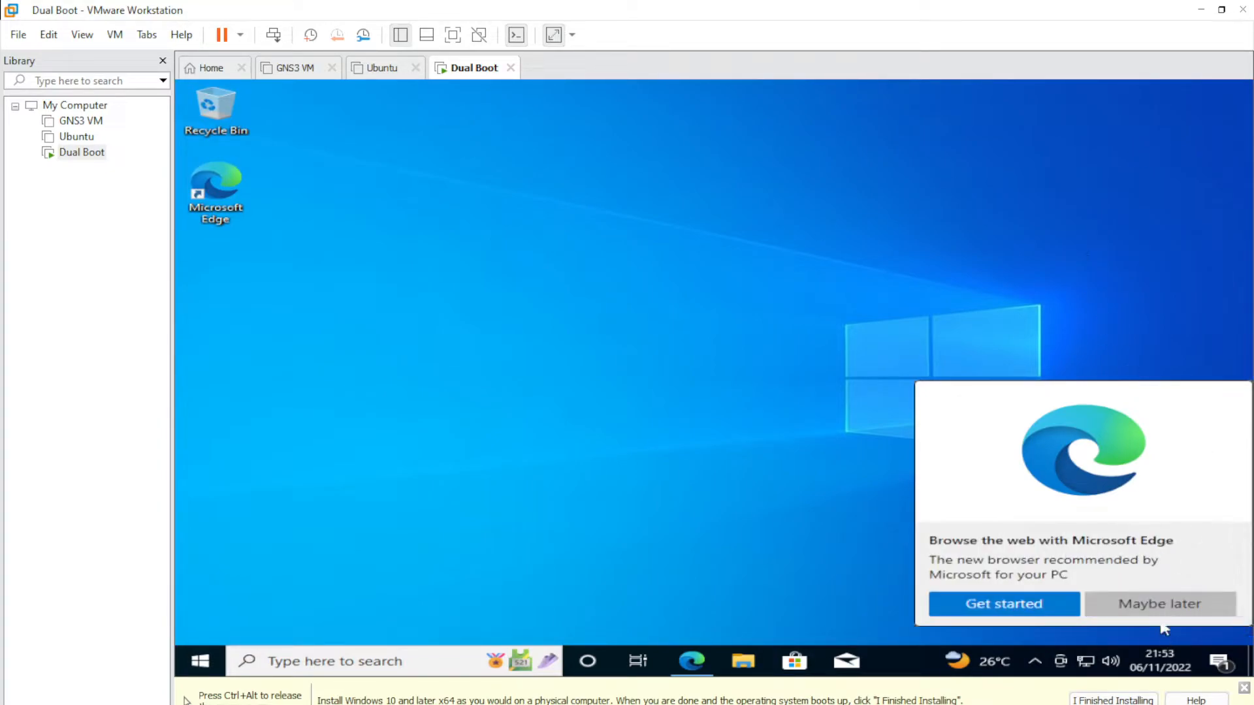
# - Dismiss the Edge prompt with Maybe later and confirm the Windows installation is finished
pyautogui.click(1167, 604)
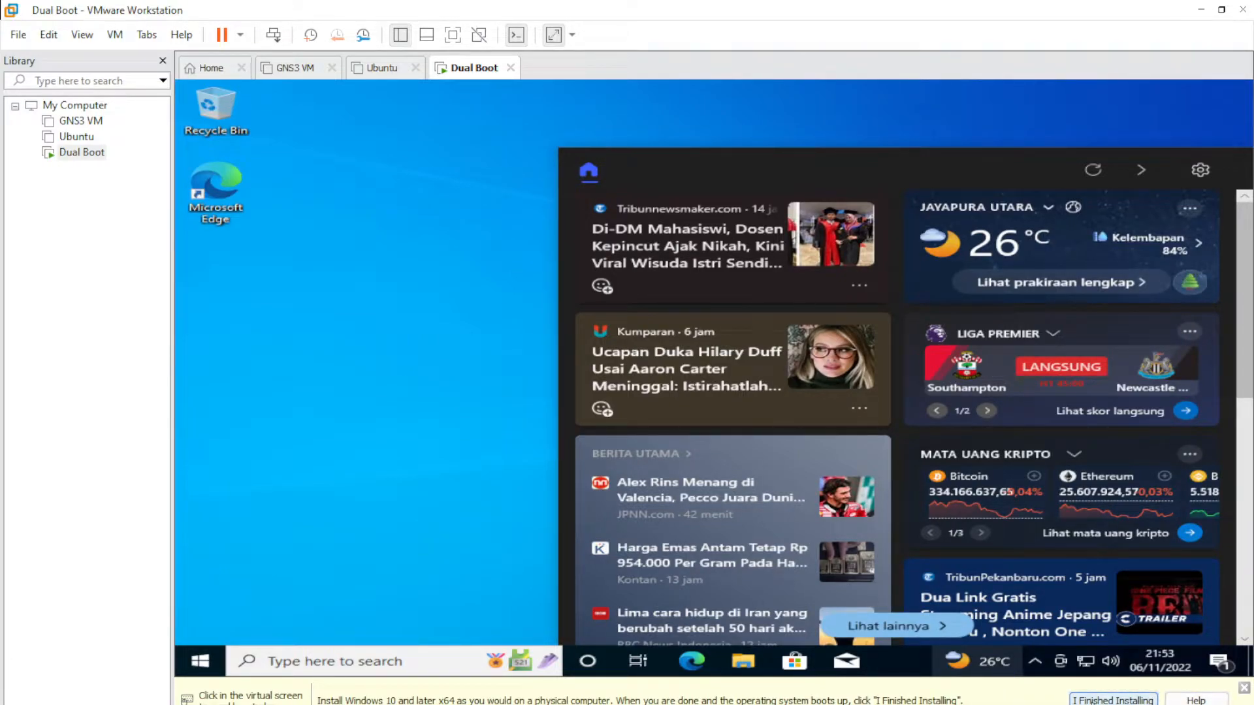
pyautogui.click(1092, 702)
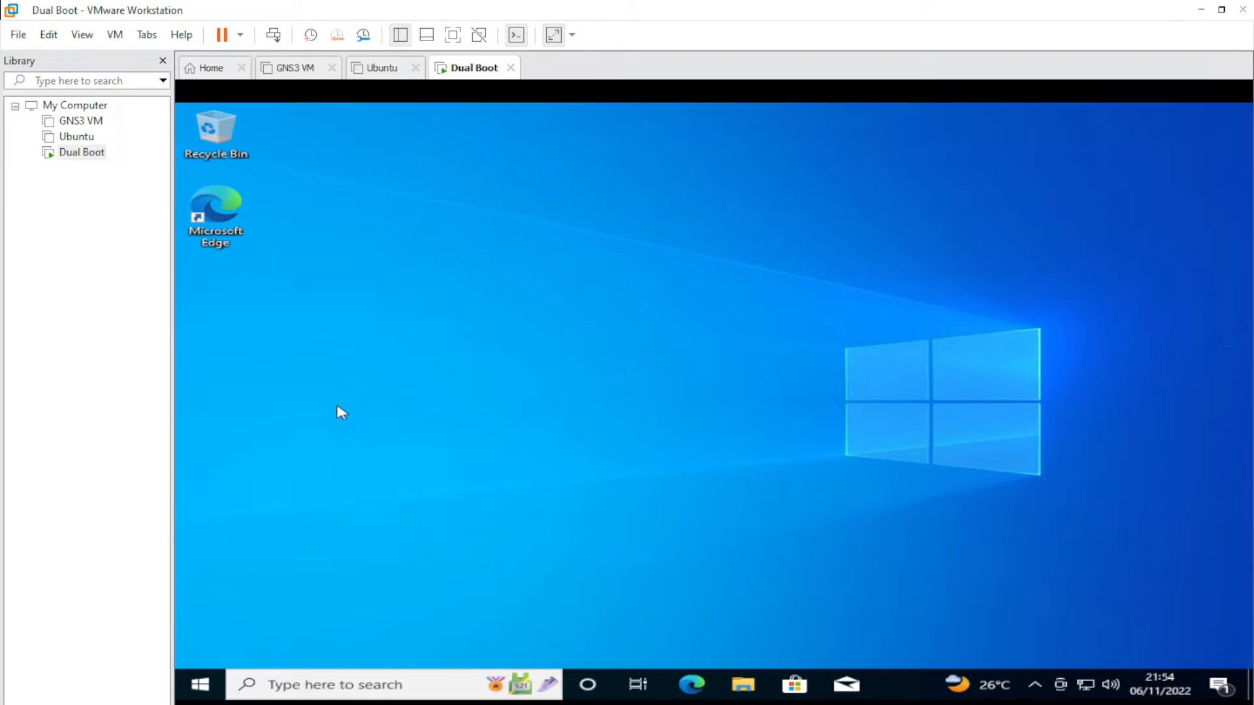
# - Shut down the Windows guest from Start > Power, choosing Shut down anyway
pyautogui.click(195, 686)
pyautogui.click(201, 649)
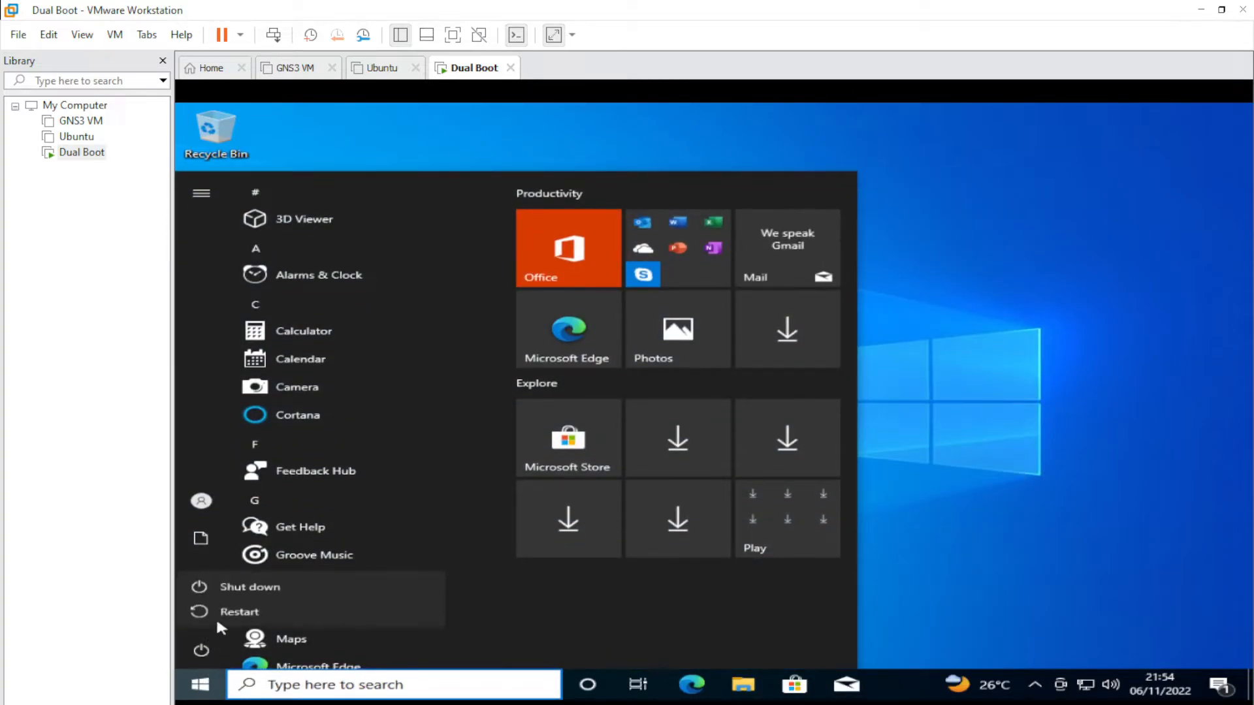
pyautogui.click(224, 585)
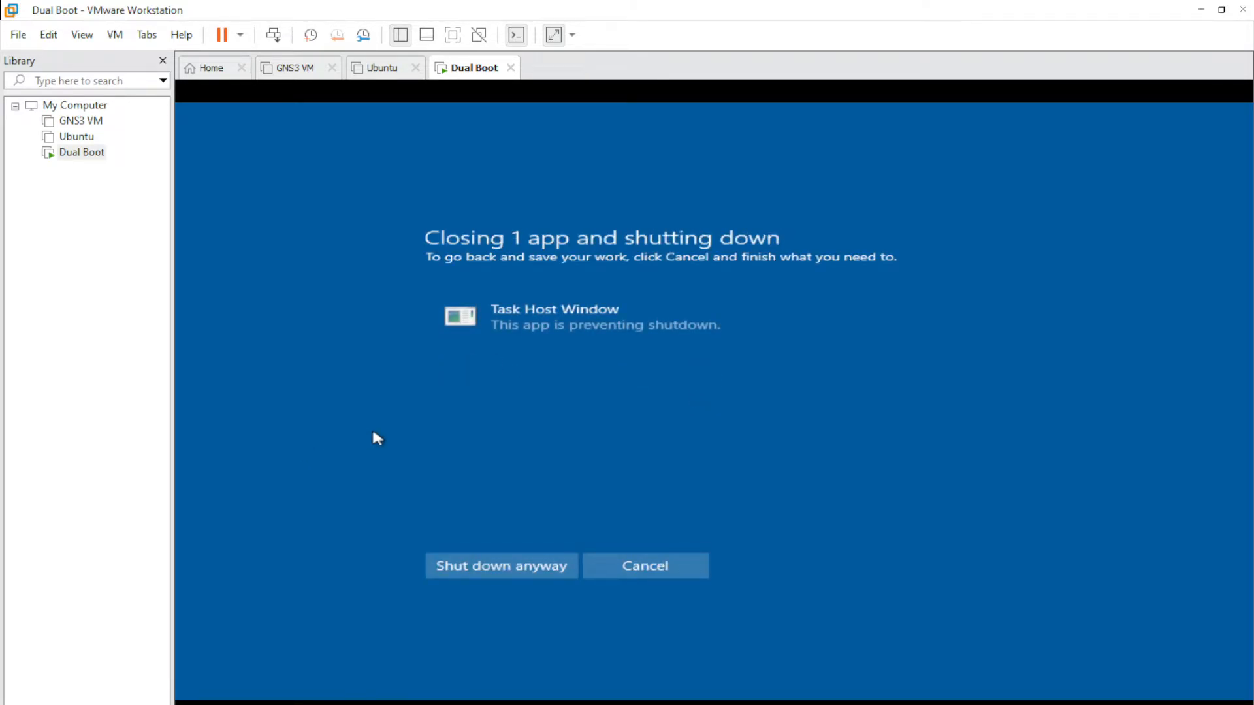
pyautogui.click(482, 567)
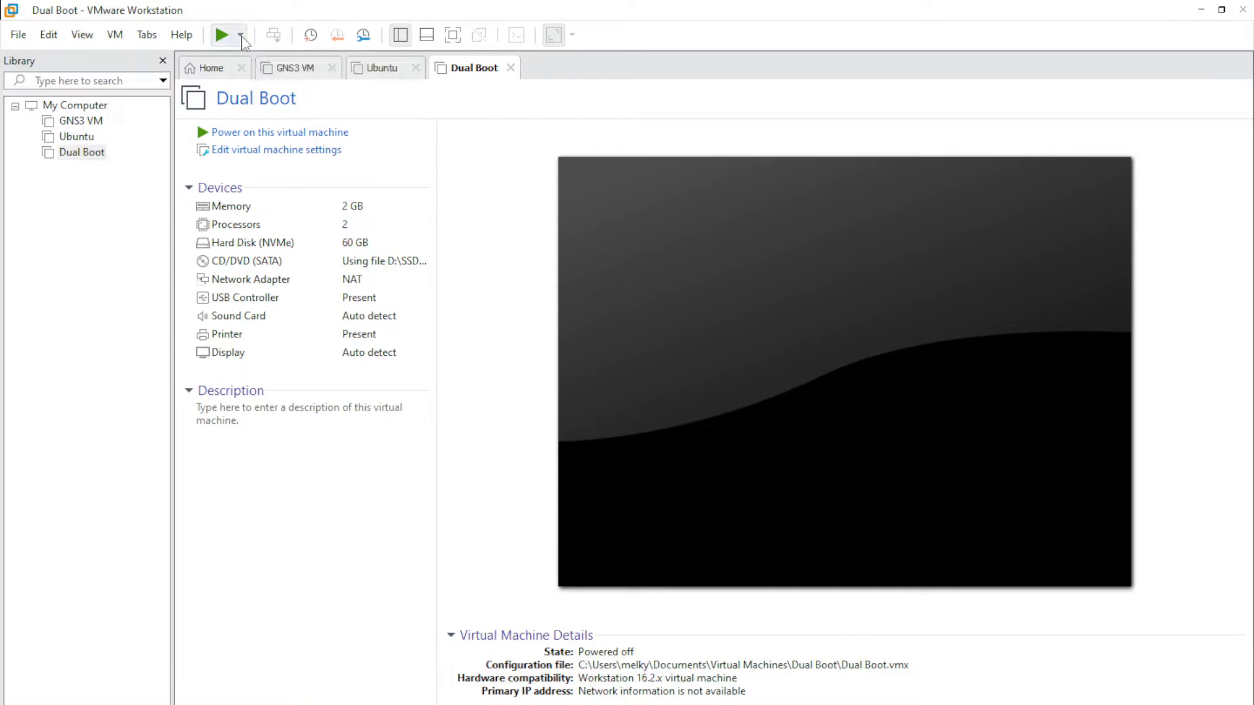
# - Look over the power-on choices and VM settings without changing anything
pyautogui.click(241, 37)
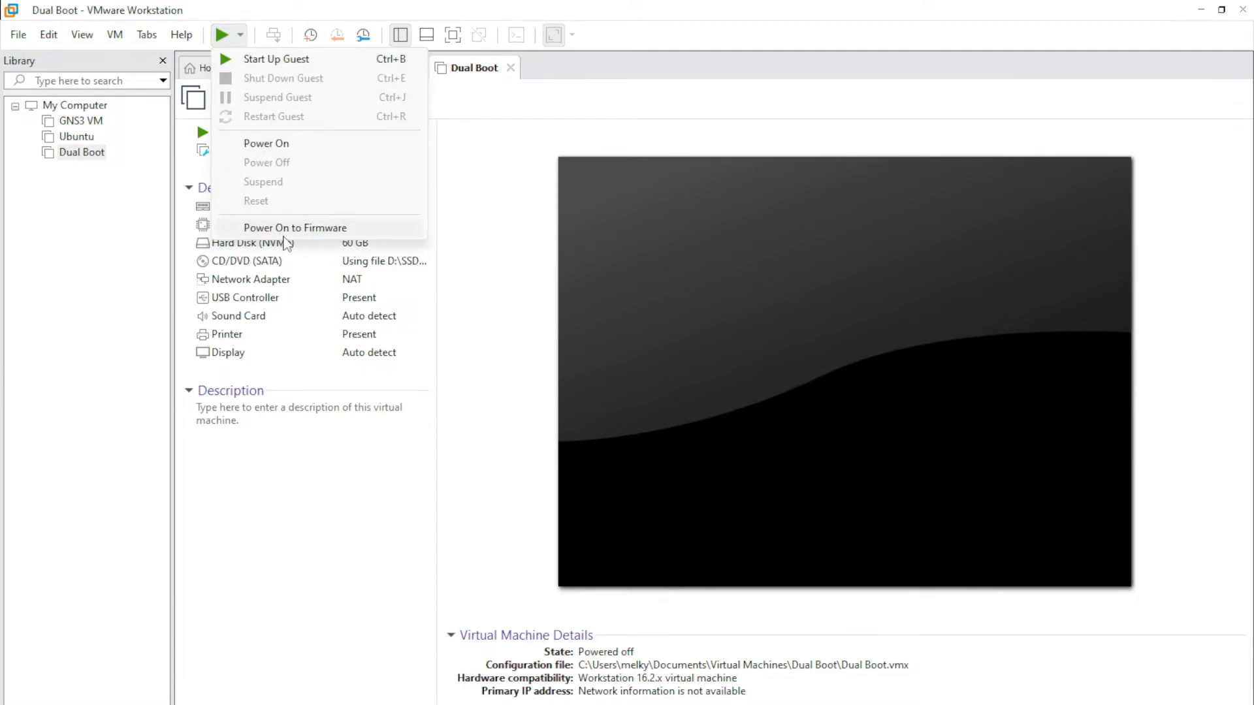
pyautogui.click(486, 188)
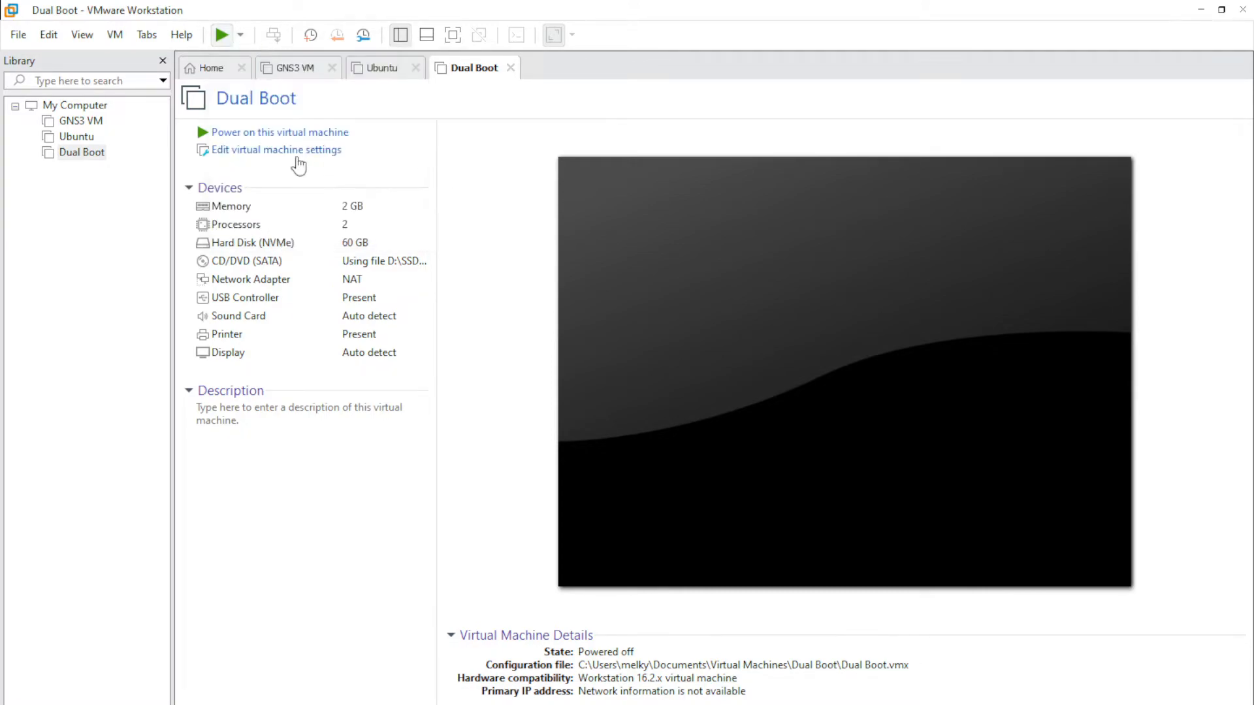
pyautogui.click(270, 157)
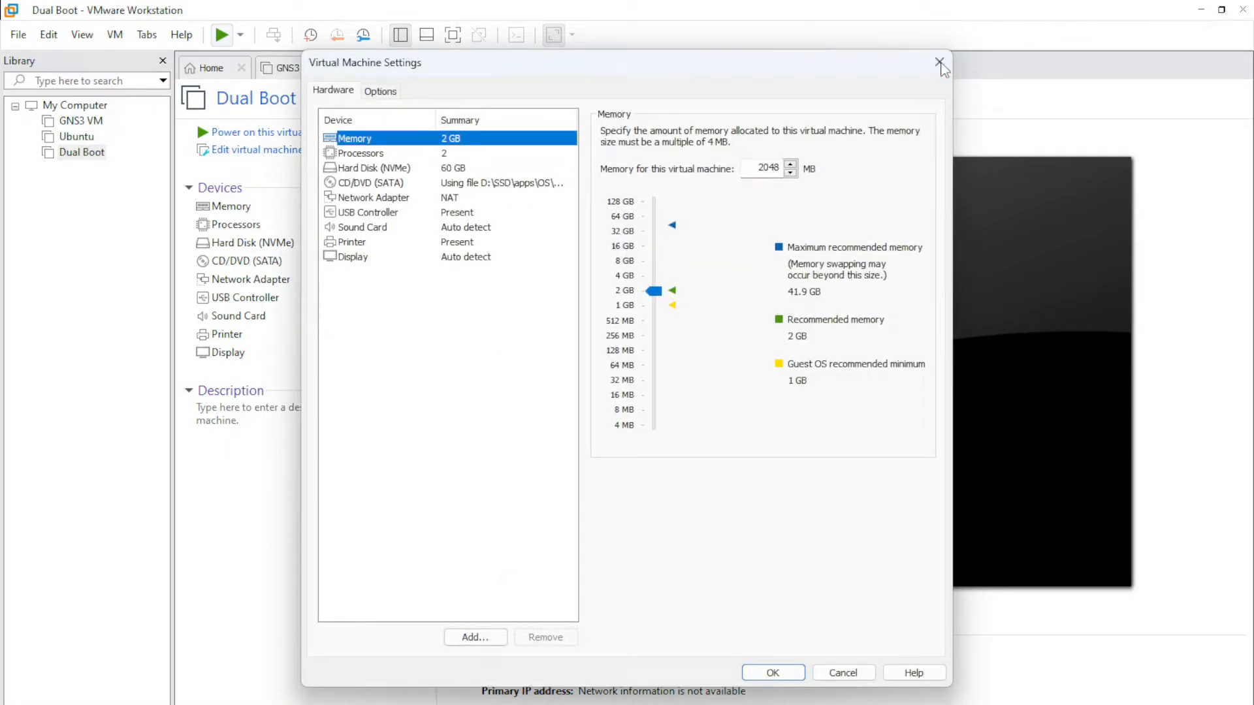
pyautogui.click(940, 63)
# - Show the Dual Boot machine's Power submenu with Power On to Firmware
pyautogui.rightClick(87, 159)
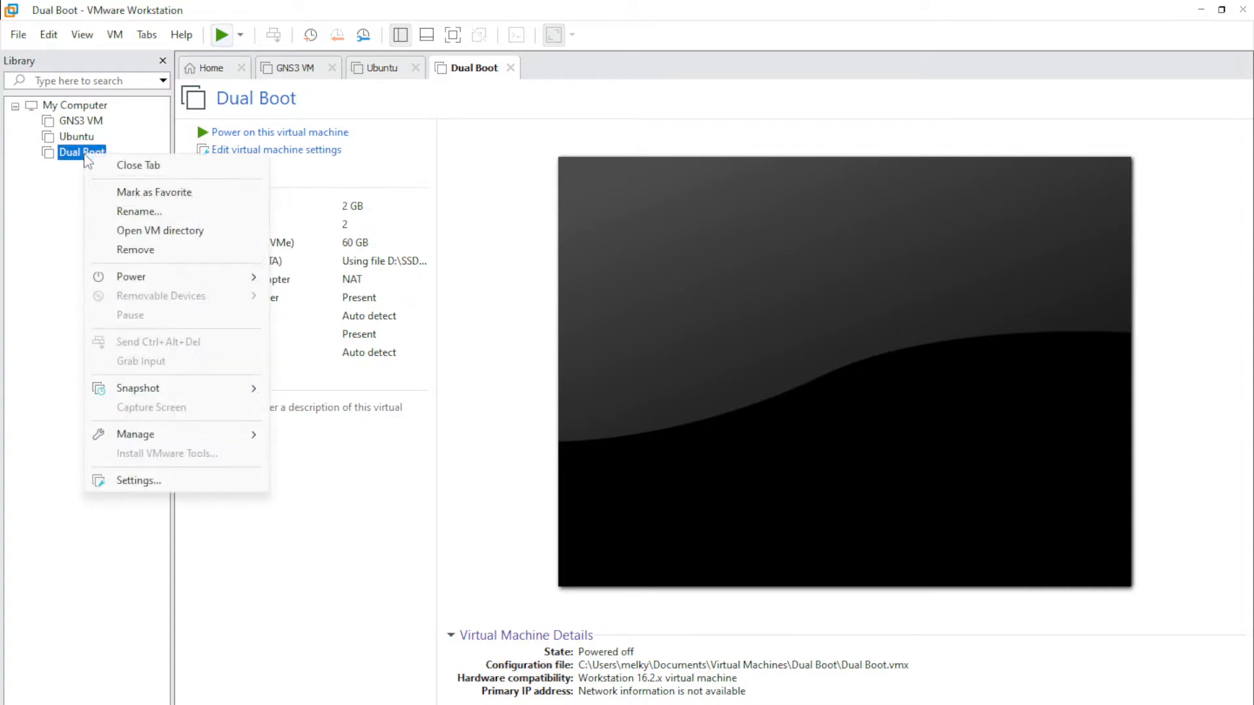
pyautogui.click(62, 173)
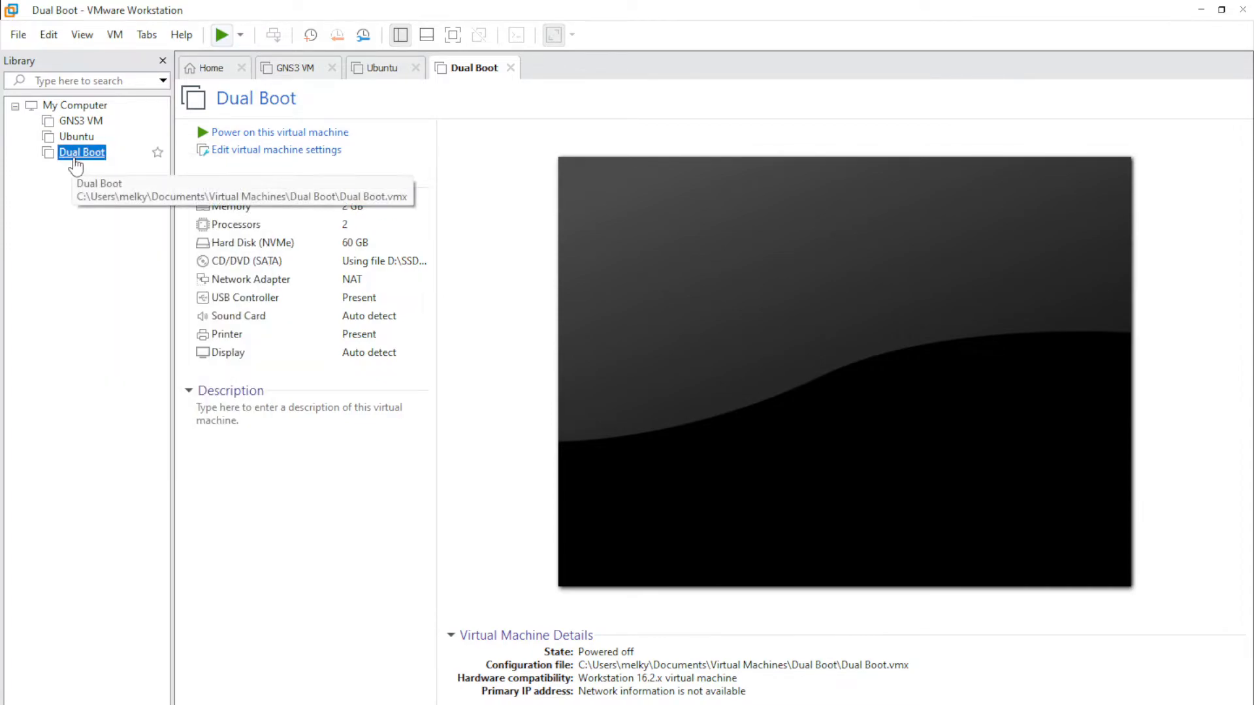
pyautogui.rightClick(76, 156)
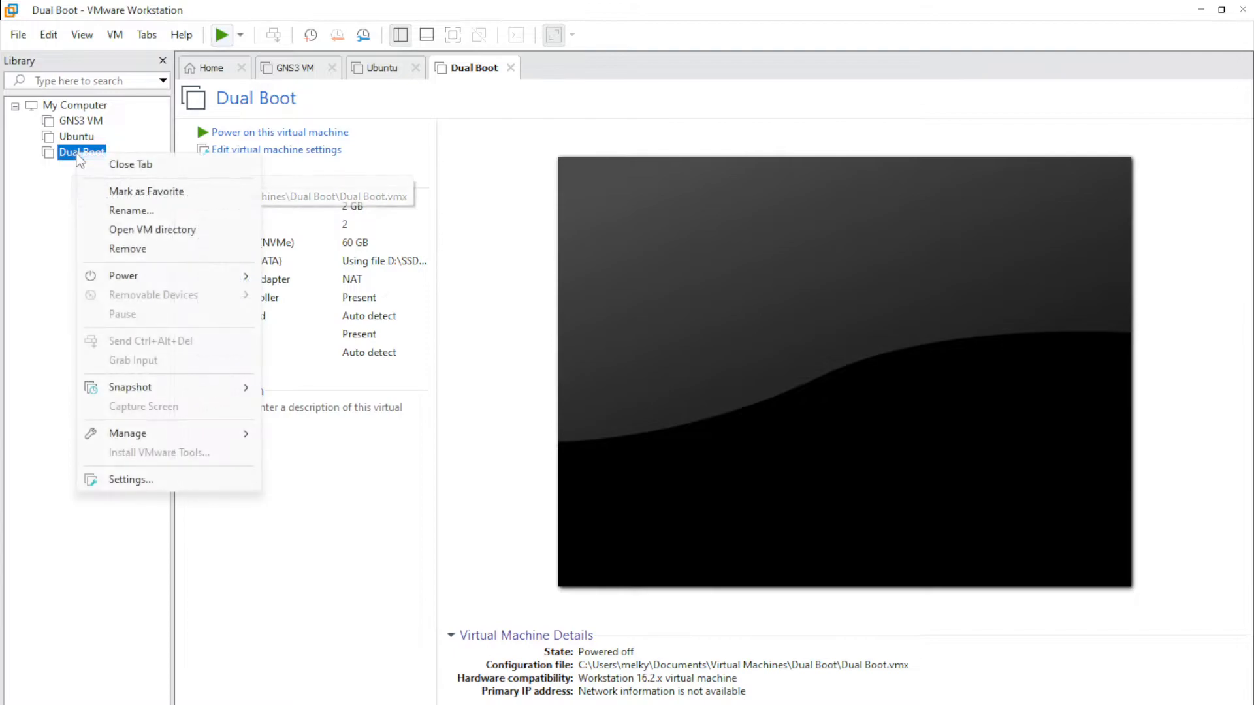
pyautogui.moveTo(159, 436)
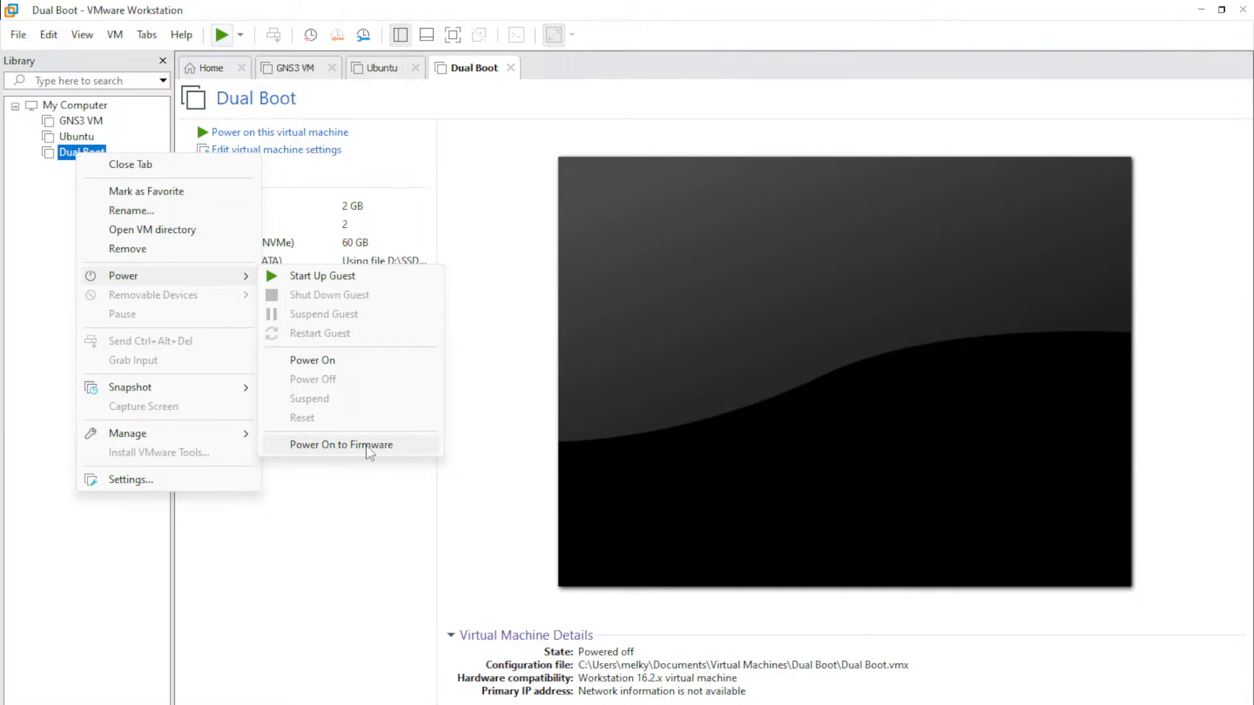
# - Power the Dual Boot VM on into its firmware and enter the setup menu
pyautogui.click(379, 445)
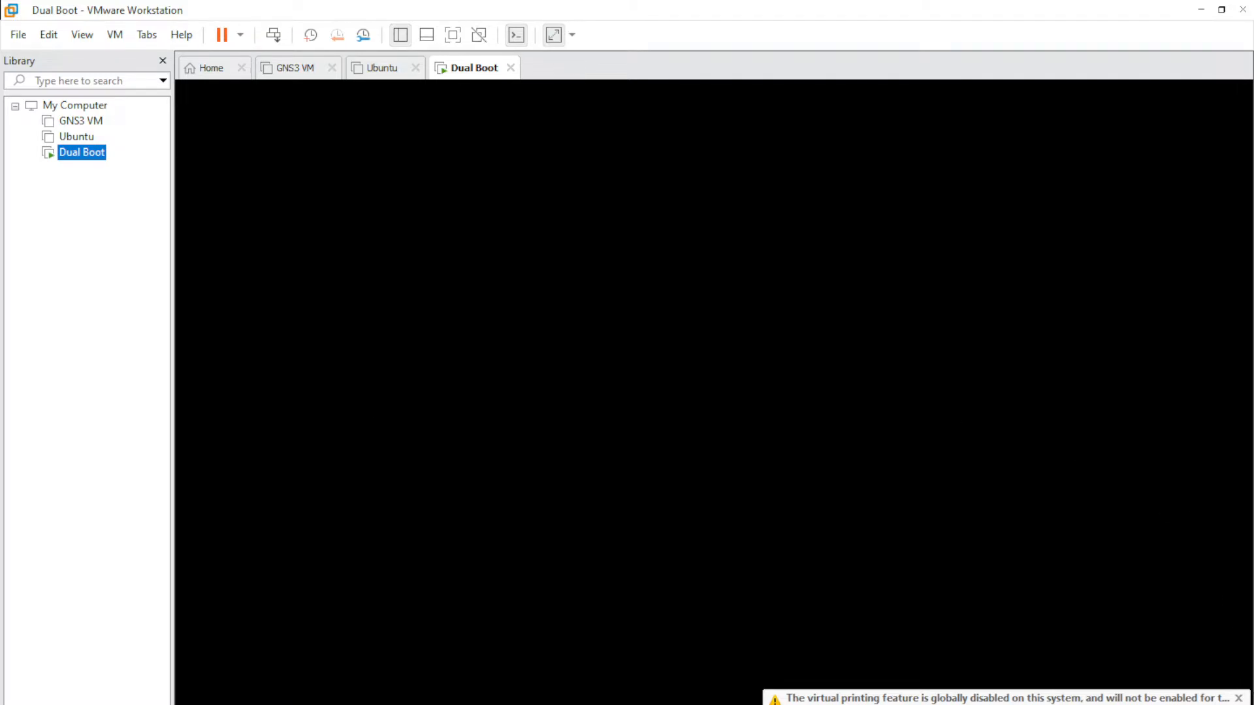
pyautogui.click(1239, 698)
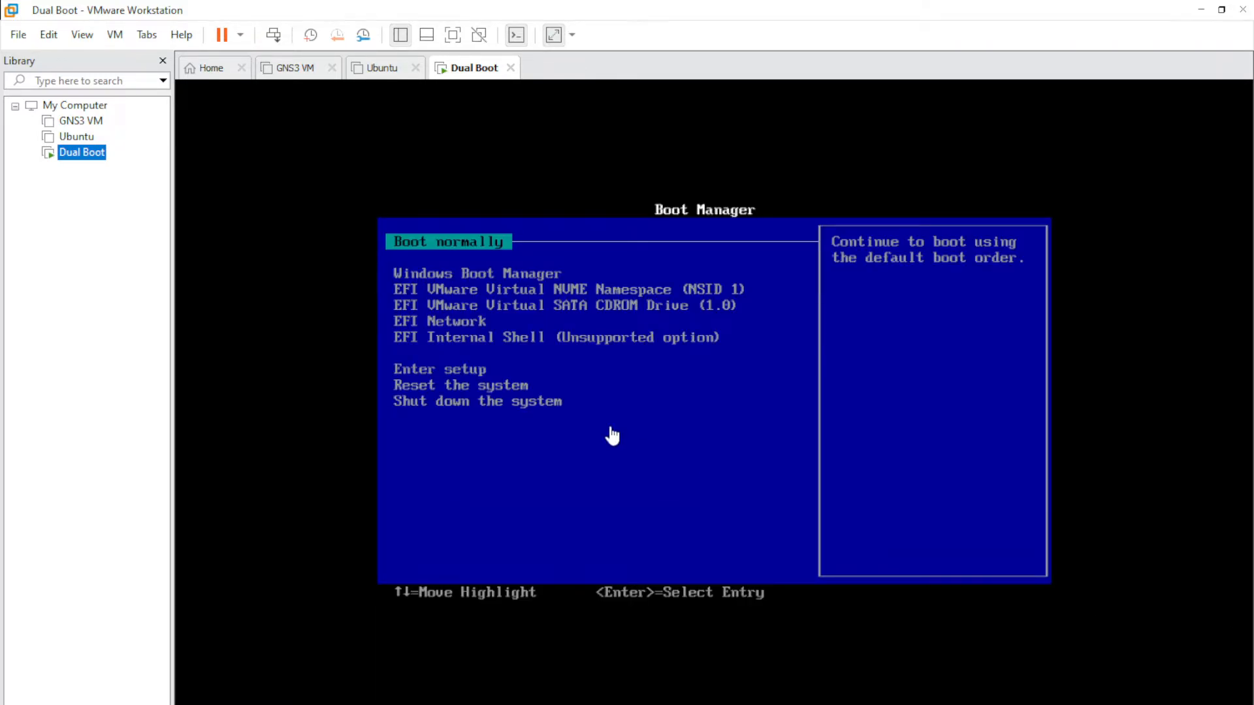
pyautogui.click(481, 245)
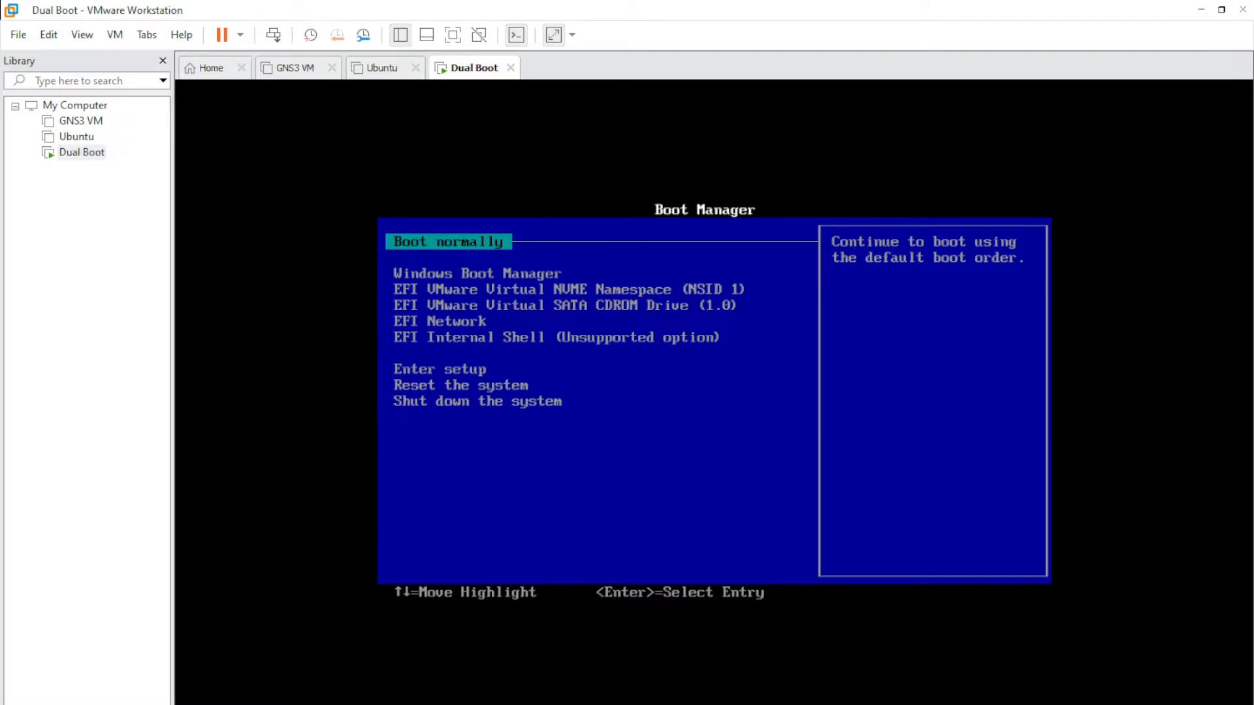
pyautogui.press('Down')
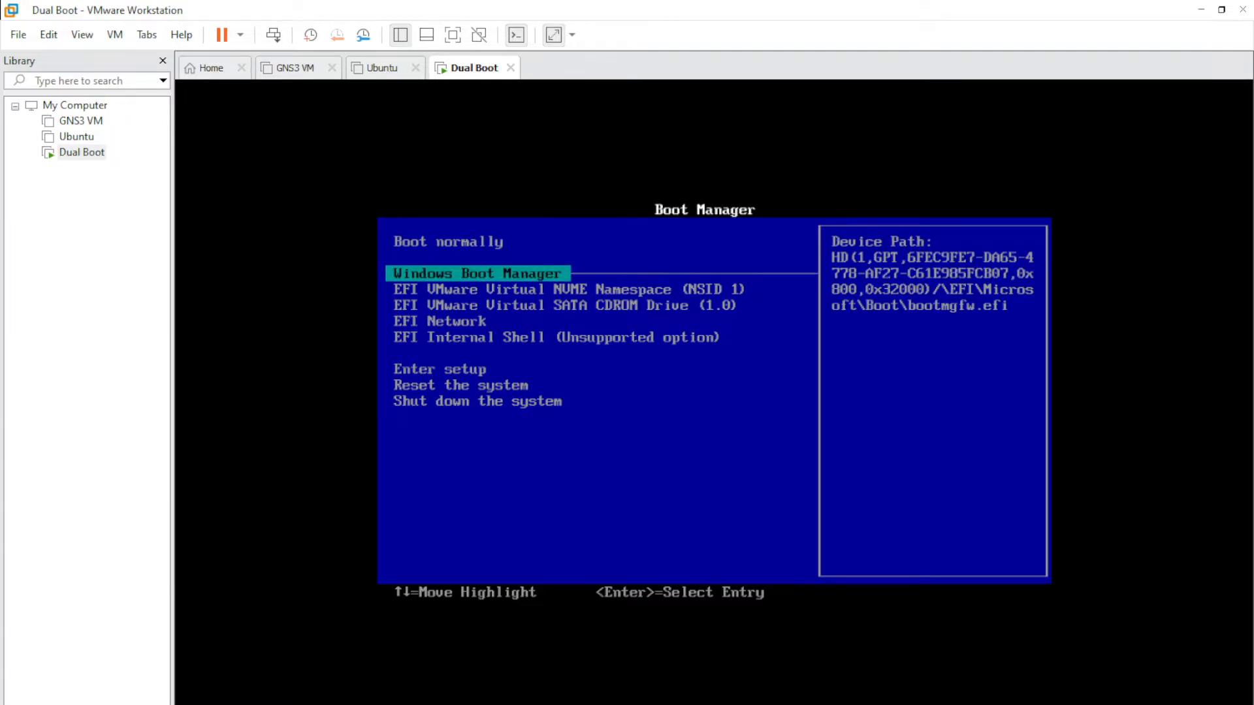
pyautogui.press('Up')
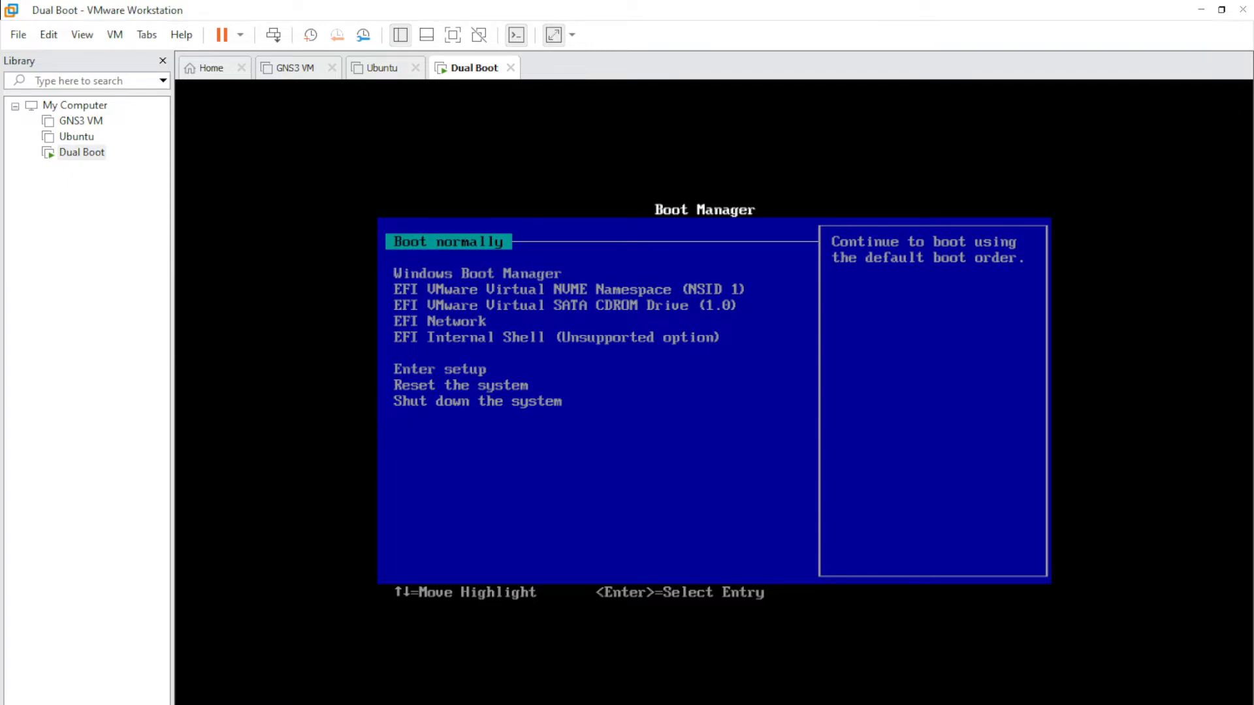
pyautogui.press('Down')
pyautogui.press('Down')
pyautogui.press('Down')
pyautogui.press('Down')
pyautogui.press('Down')
pyautogui.press('Down')
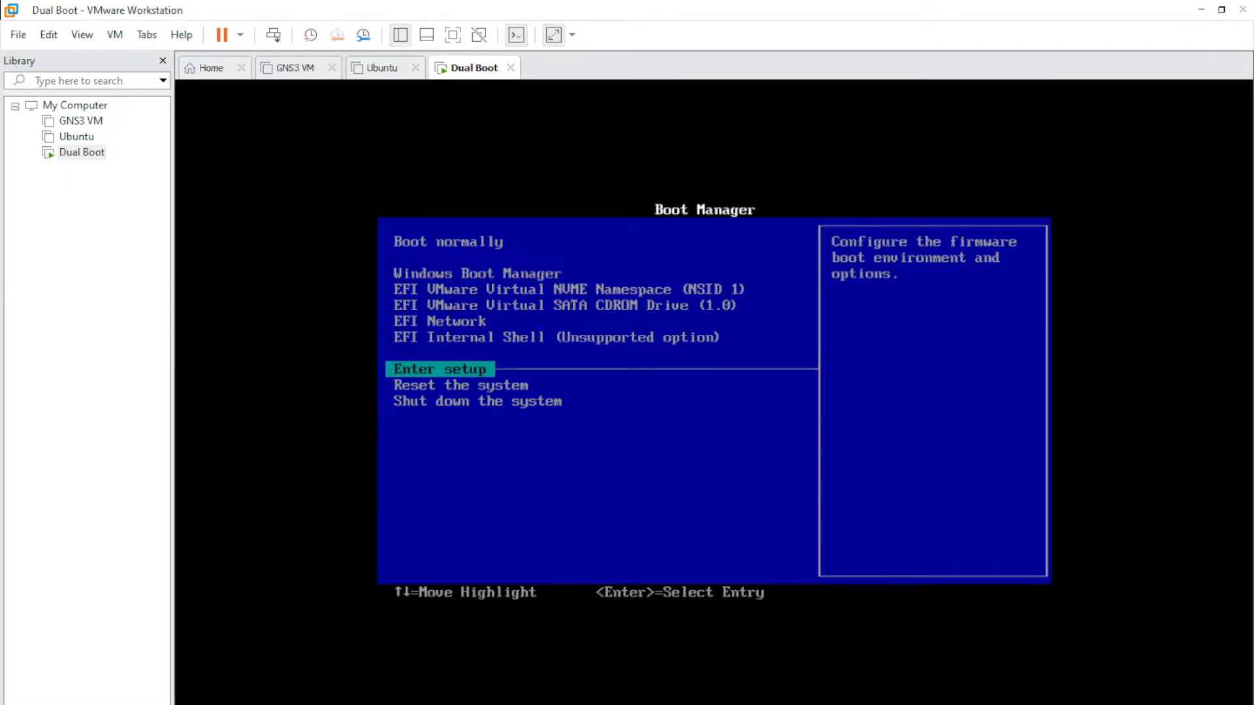
pyautogui.press('Return')
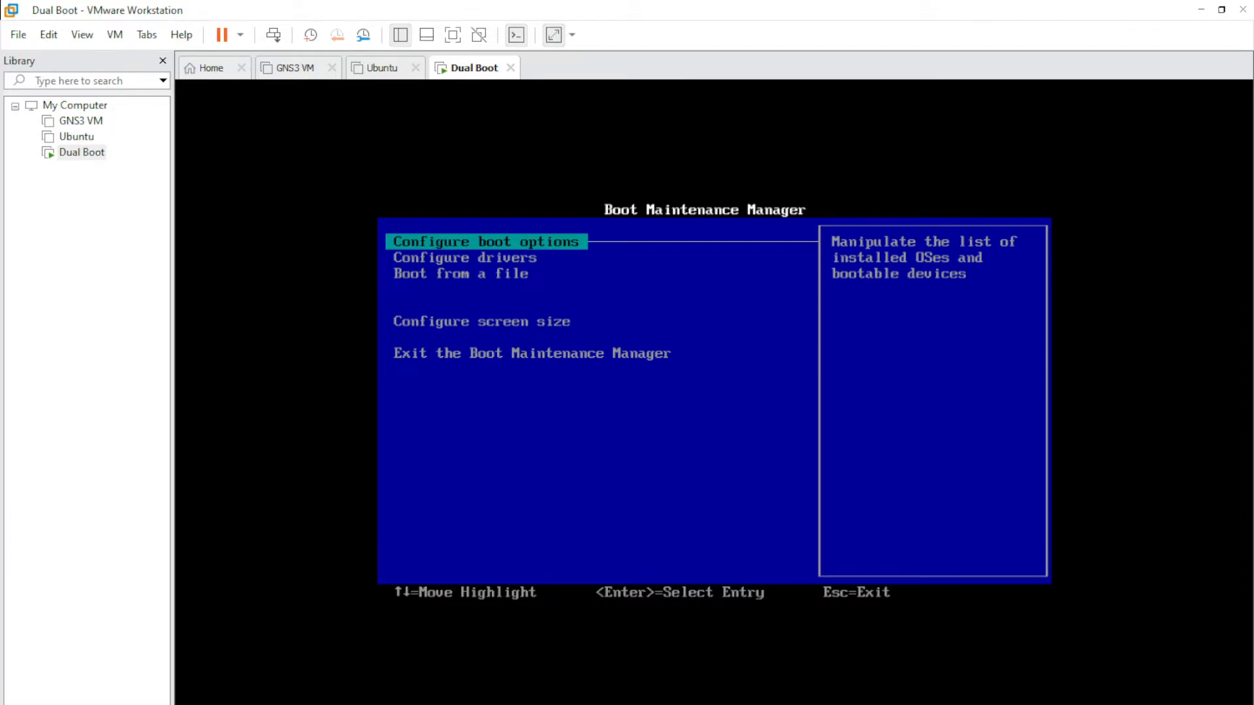
# - Browse the Boot Maintenance Manager, peeking at the add-boot-option and Boot from a file lists
pyautogui.press('Return')
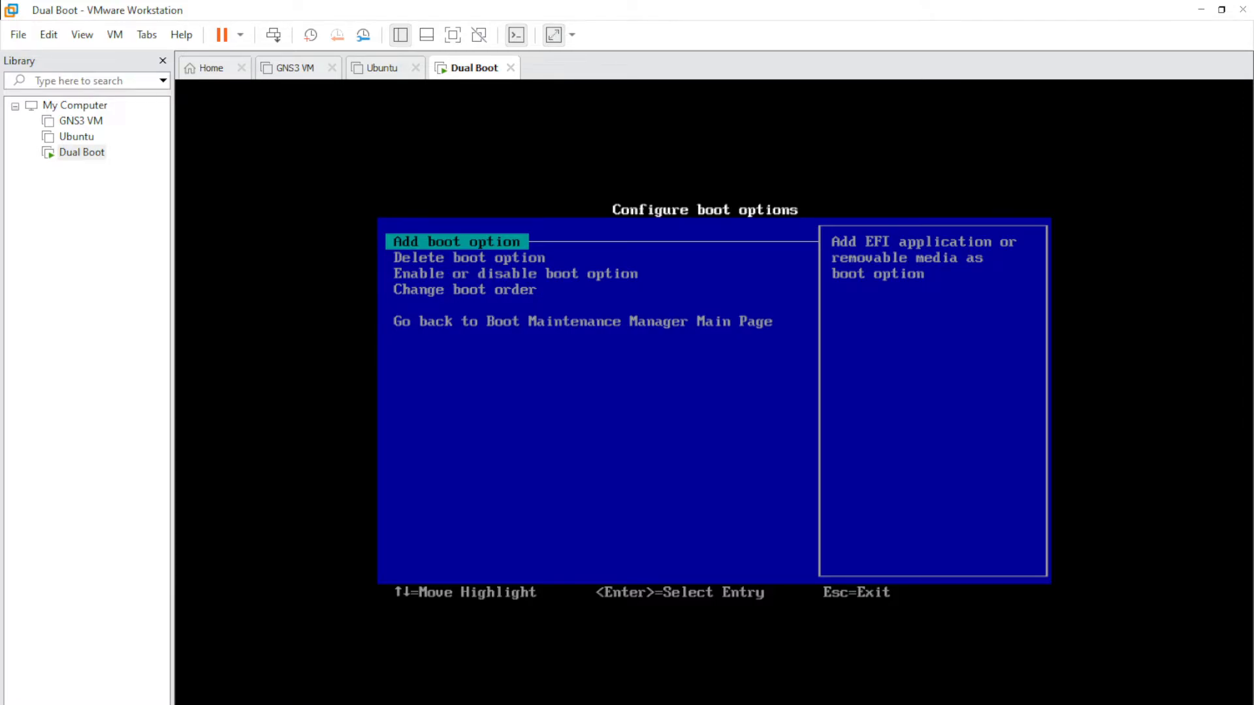
pyautogui.press('Return')
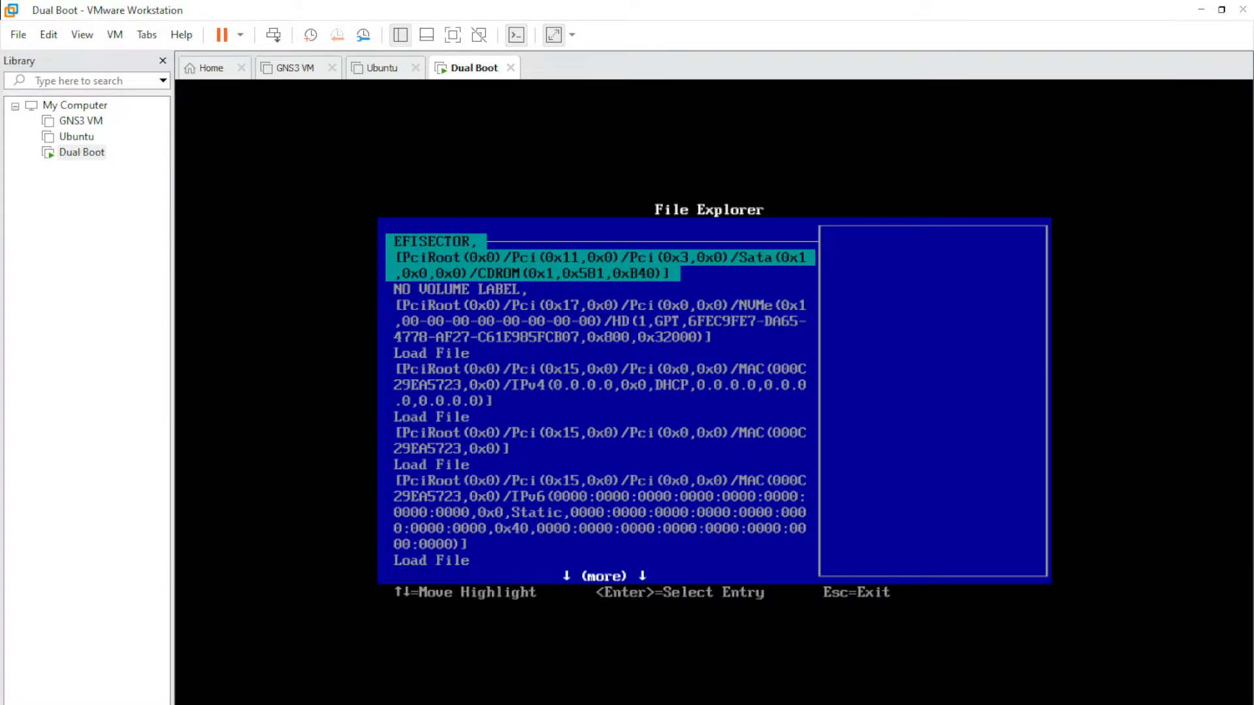
pyautogui.press('Escape')
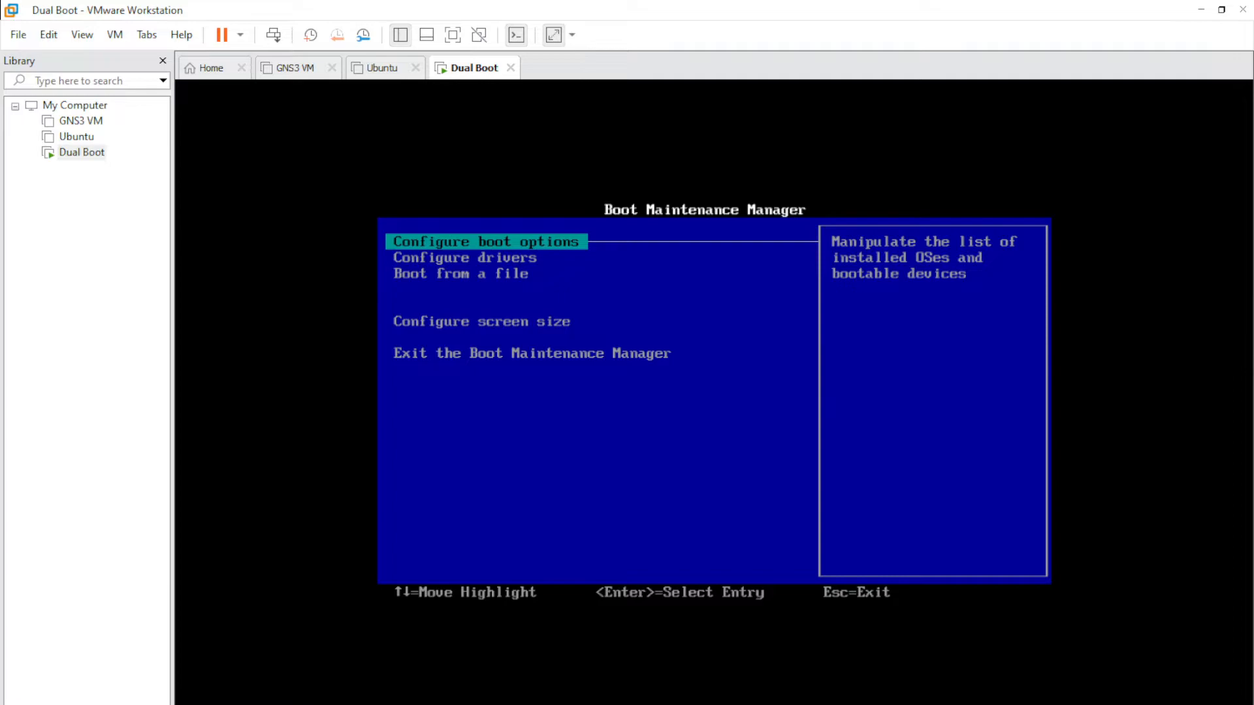
pyautogui.press('Down')
pyautogui.press('Down')
pyautogui.press('Up')
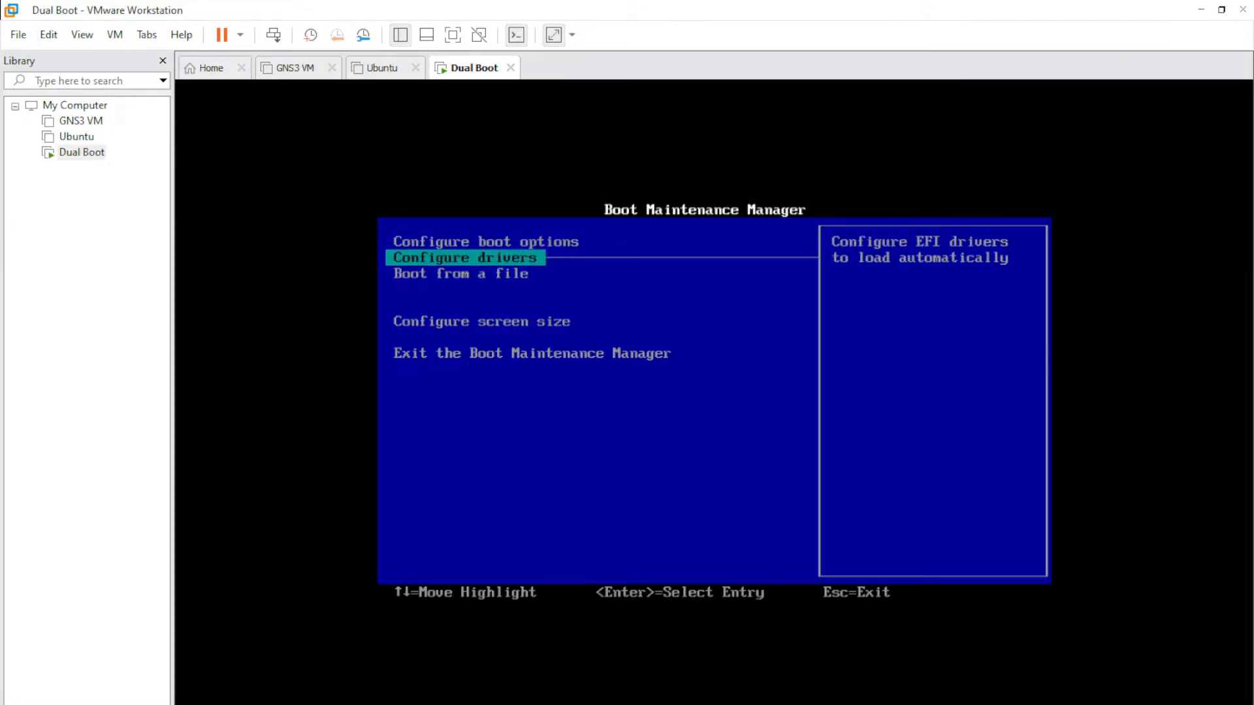
pyautogui.press('Down')
pyautogui.press('Down')
pyautogui.press('Up')
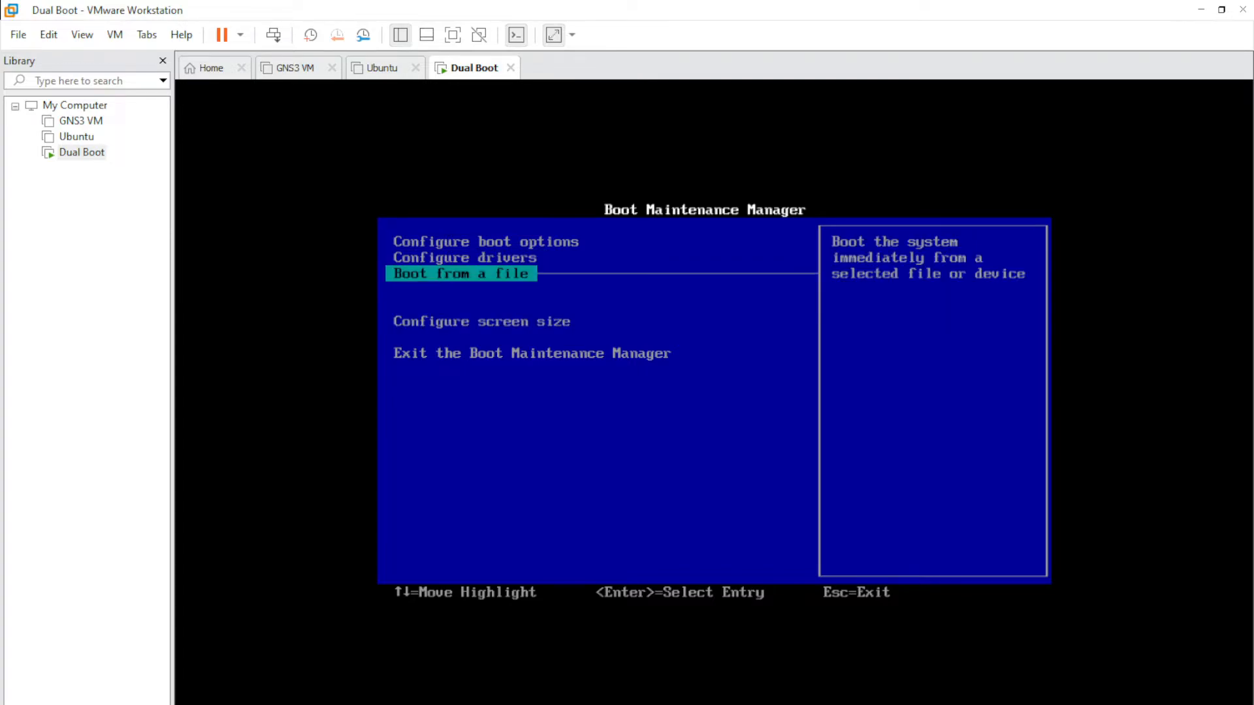
pyautogui.press('Return')
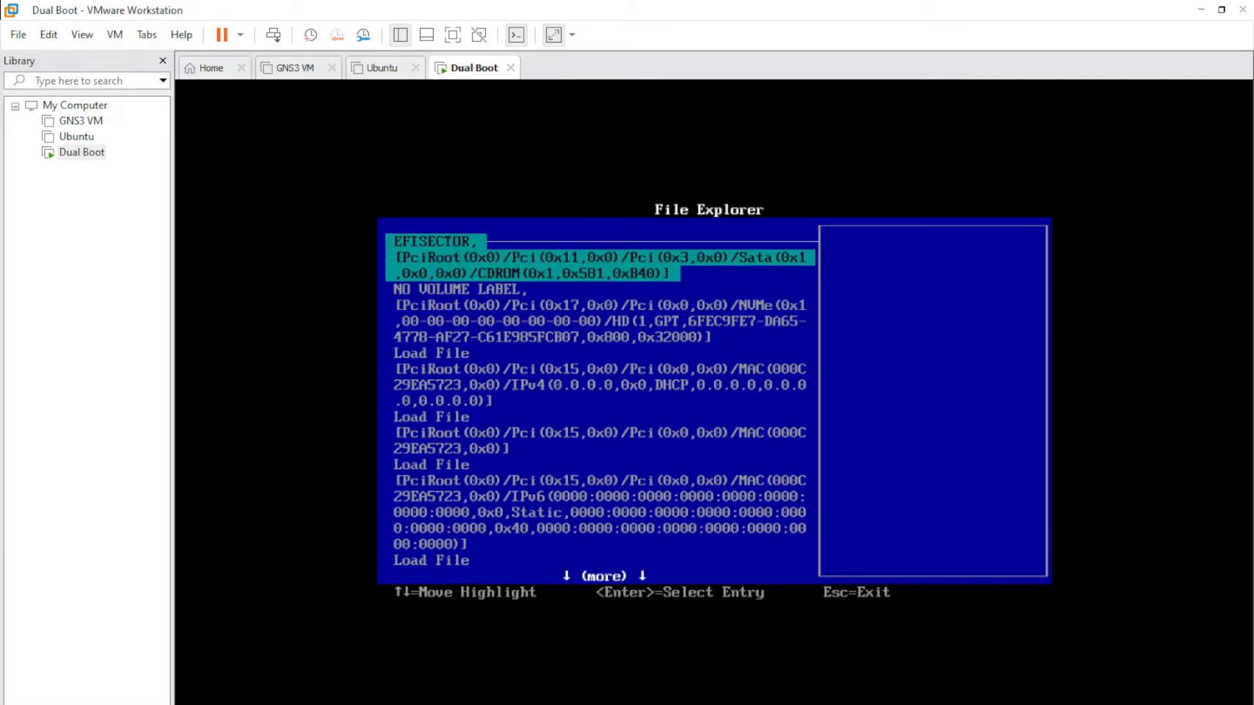
pyautogui.press('Escape')
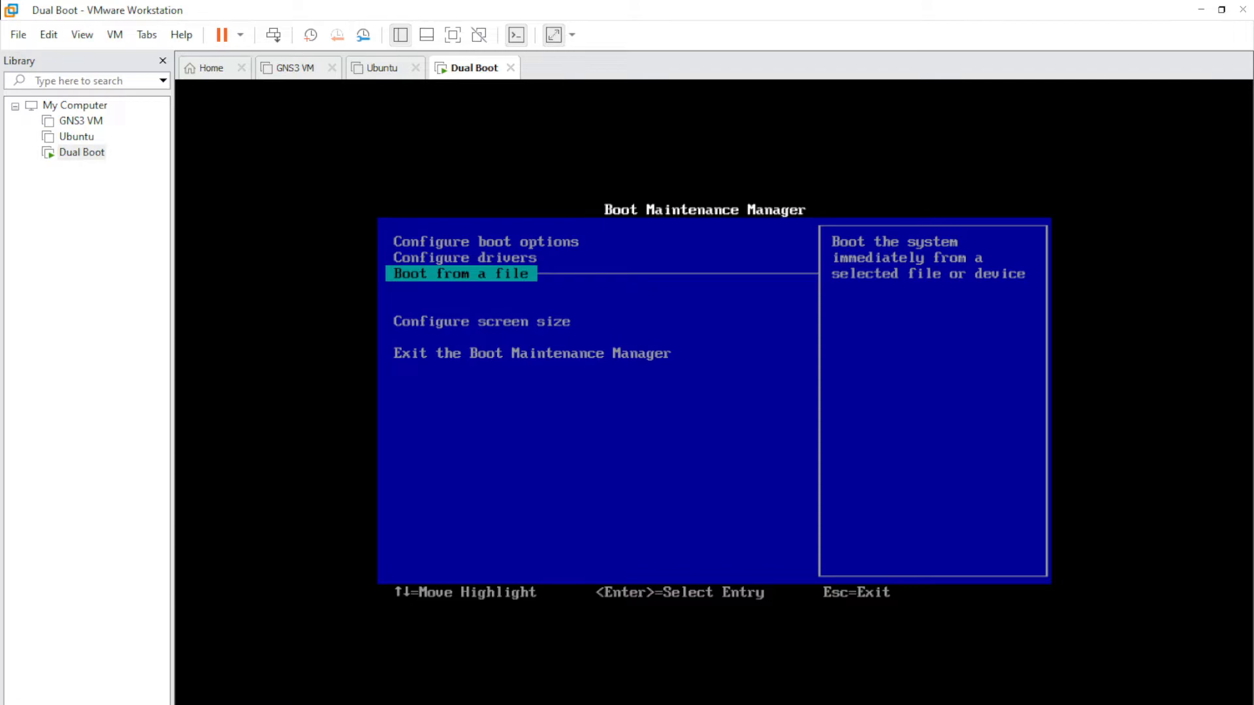
# - Go to Configure boot options and open the Change boot order page
pyautogui.press('Down')
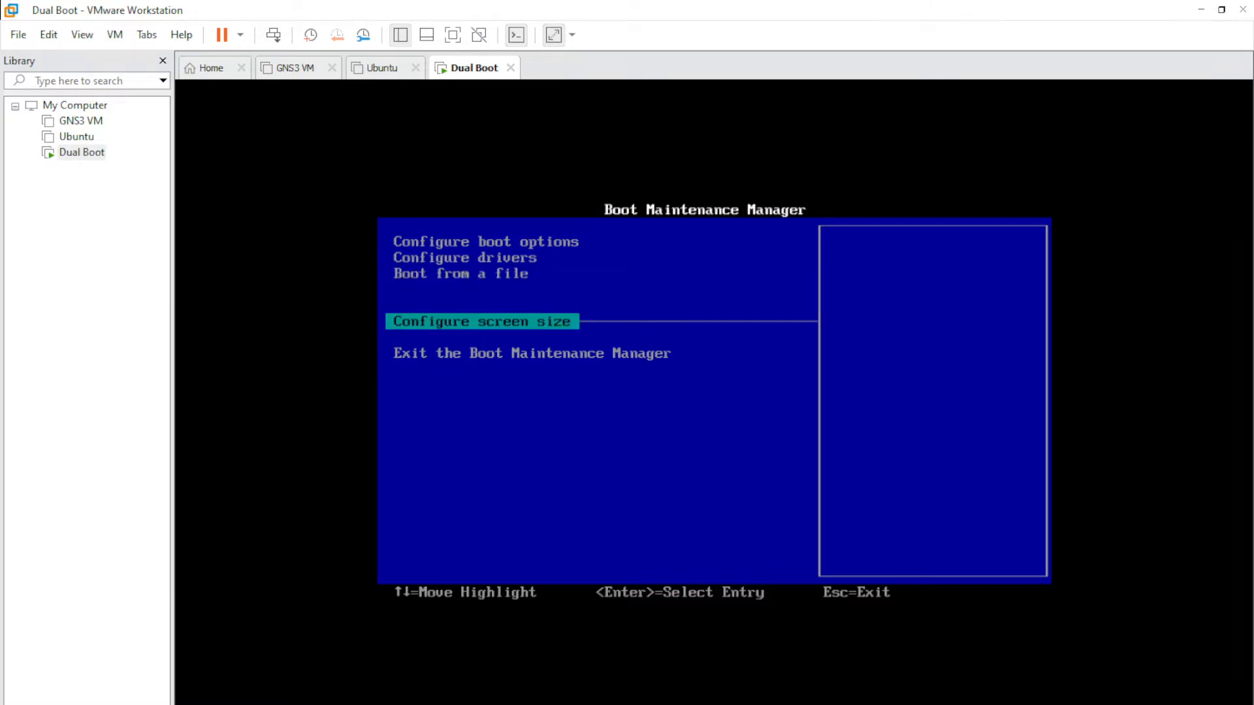
pyautogui.press('Down')
pyautogui.press('Up')
pyautogui.press('Up')
pyautogui.press('Up')
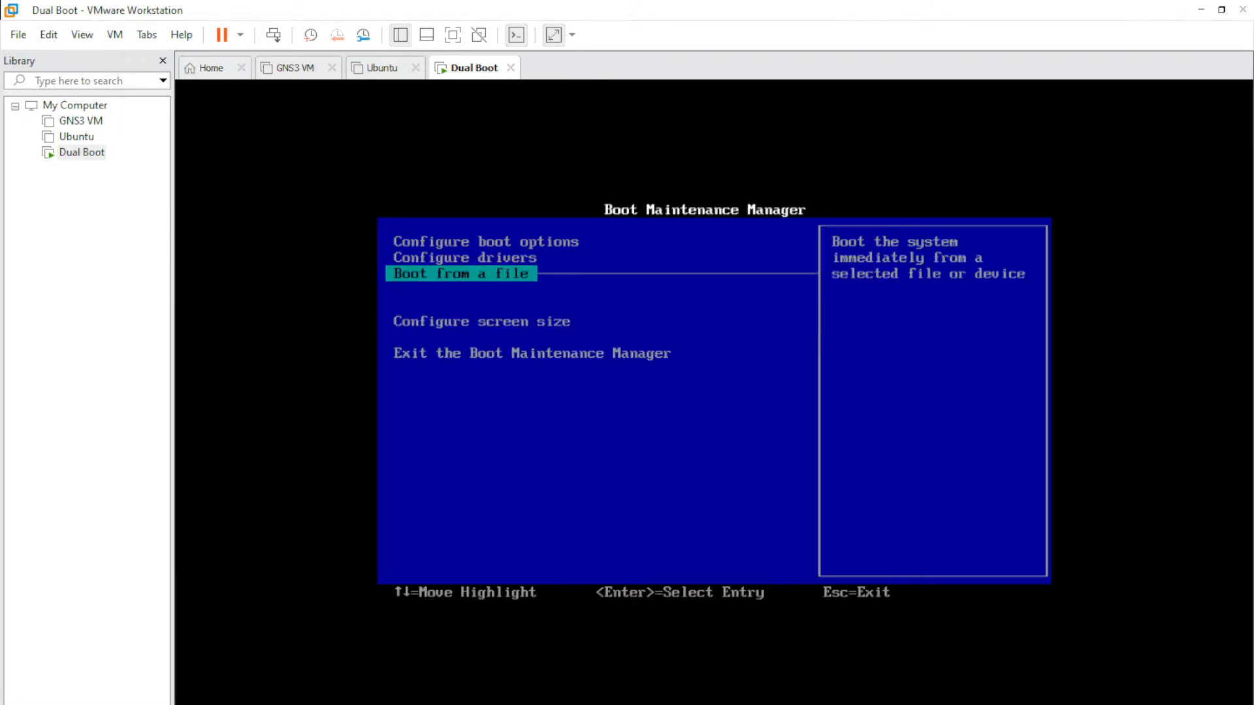
pyautogui.press('Up')
pyautogui.press('Return')
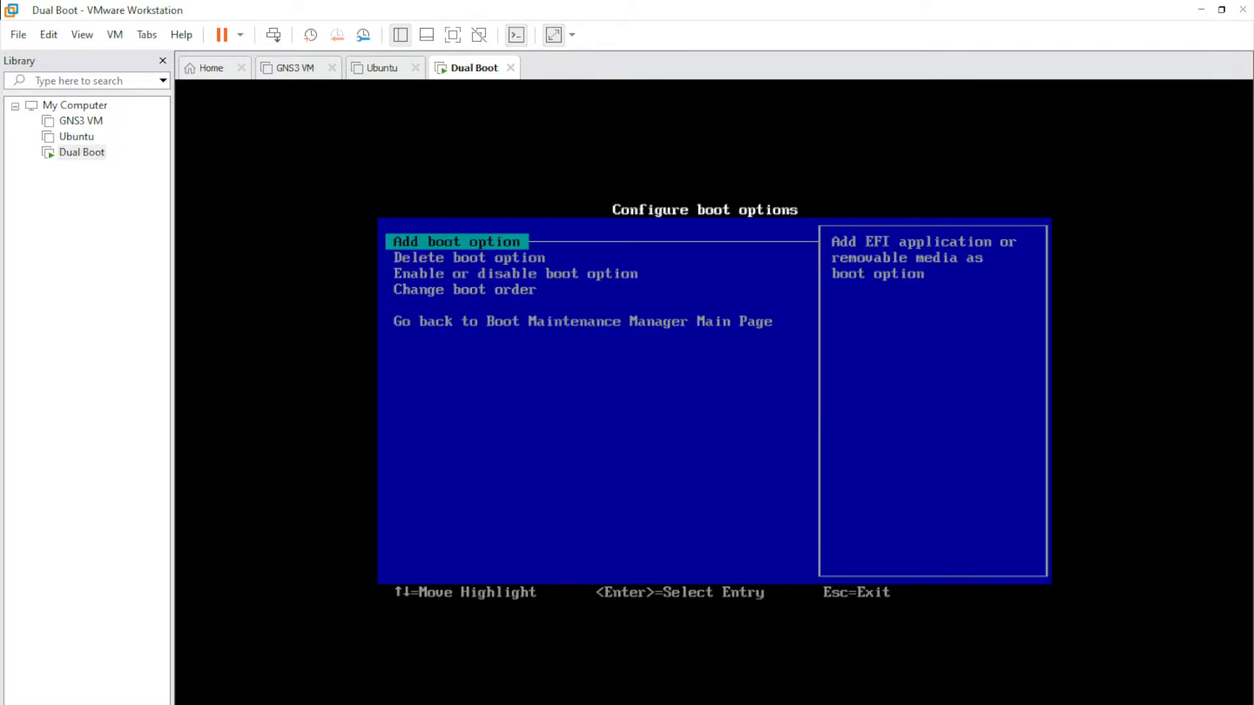
pyautogui.press('Down')
pyautogui.press('Down')
pyautogui.press('Up')
pyautogui.press('Up')
pyautogui.press('Down')
pyautogui.press('Down')
pyautogui.press('Down')
pyautogui.press('Return')
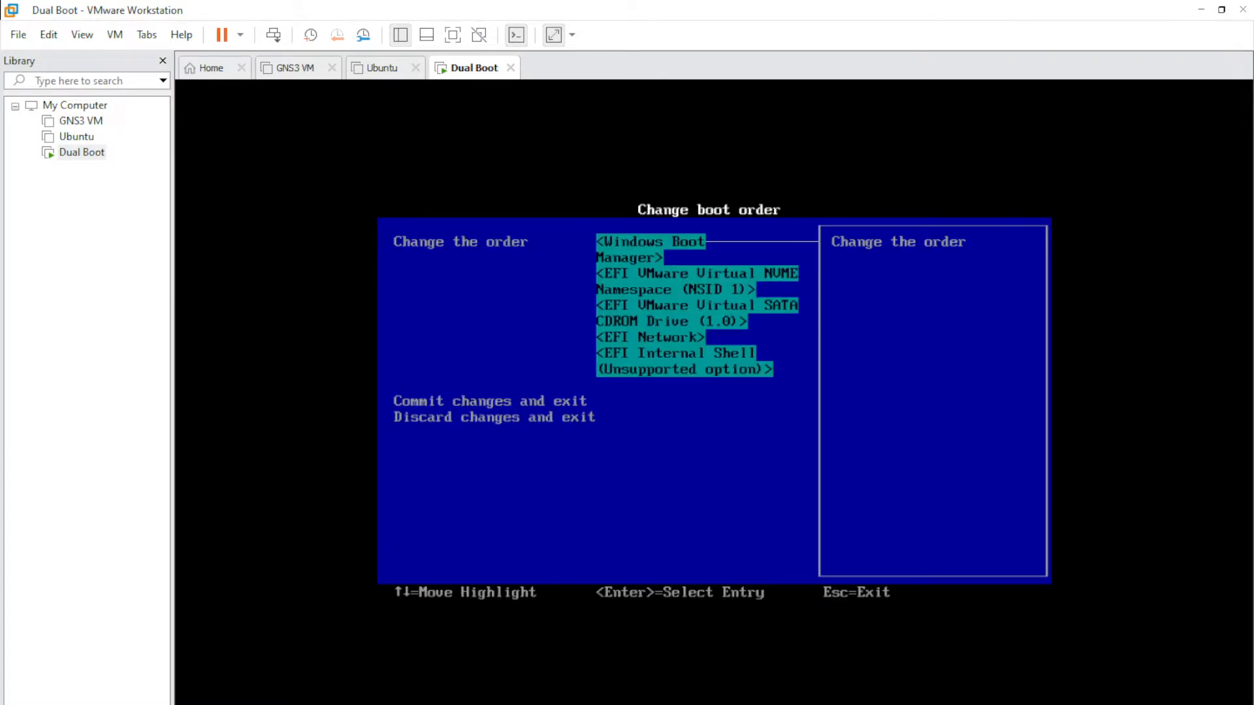
# - Reorder boot entries: SATA CDROM drive first, then NVME disk above Windows Boot Manager
pyautogui.press('Return')
pyautogui.press('Down')
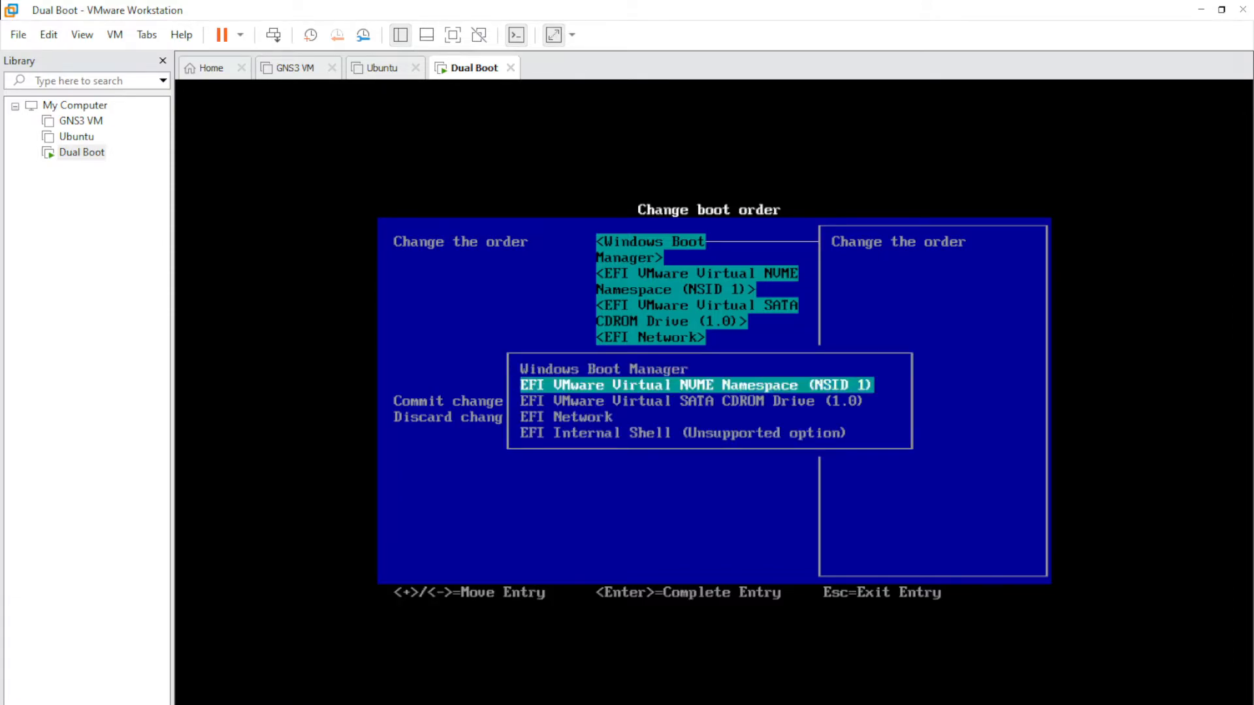
pyautogui.press('Down')
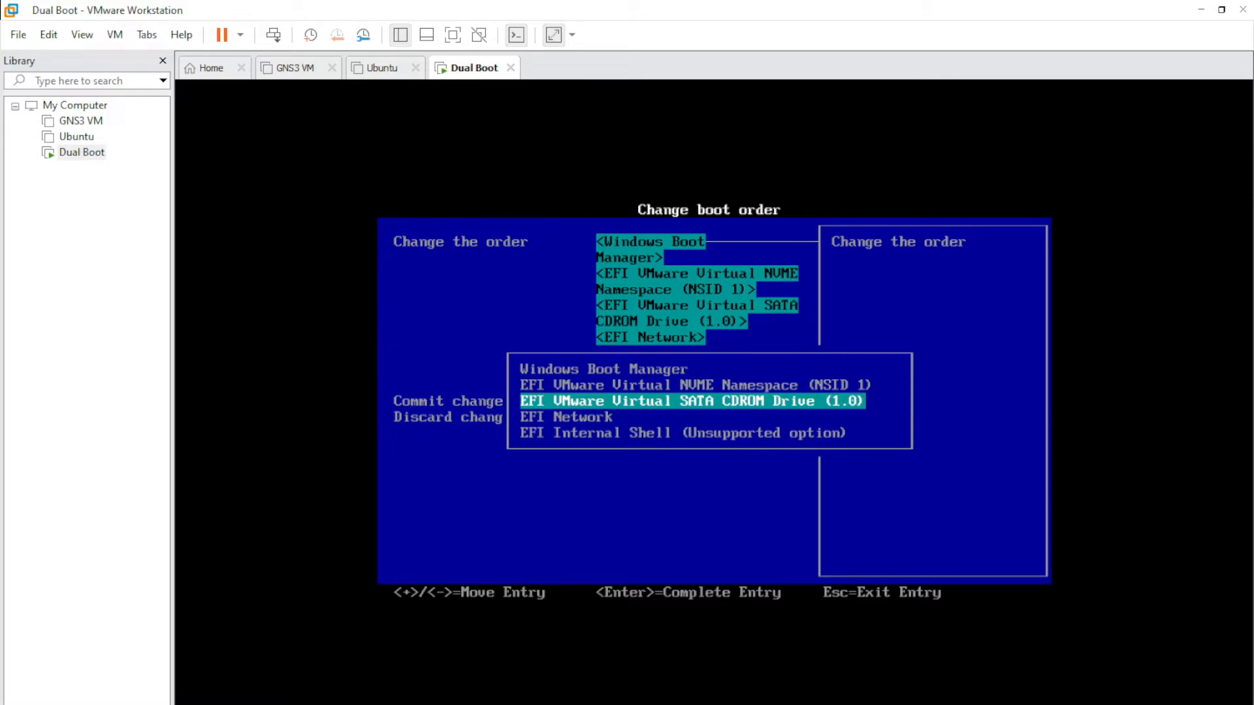
pyautogui.press('+')
pyautogui.press('+')
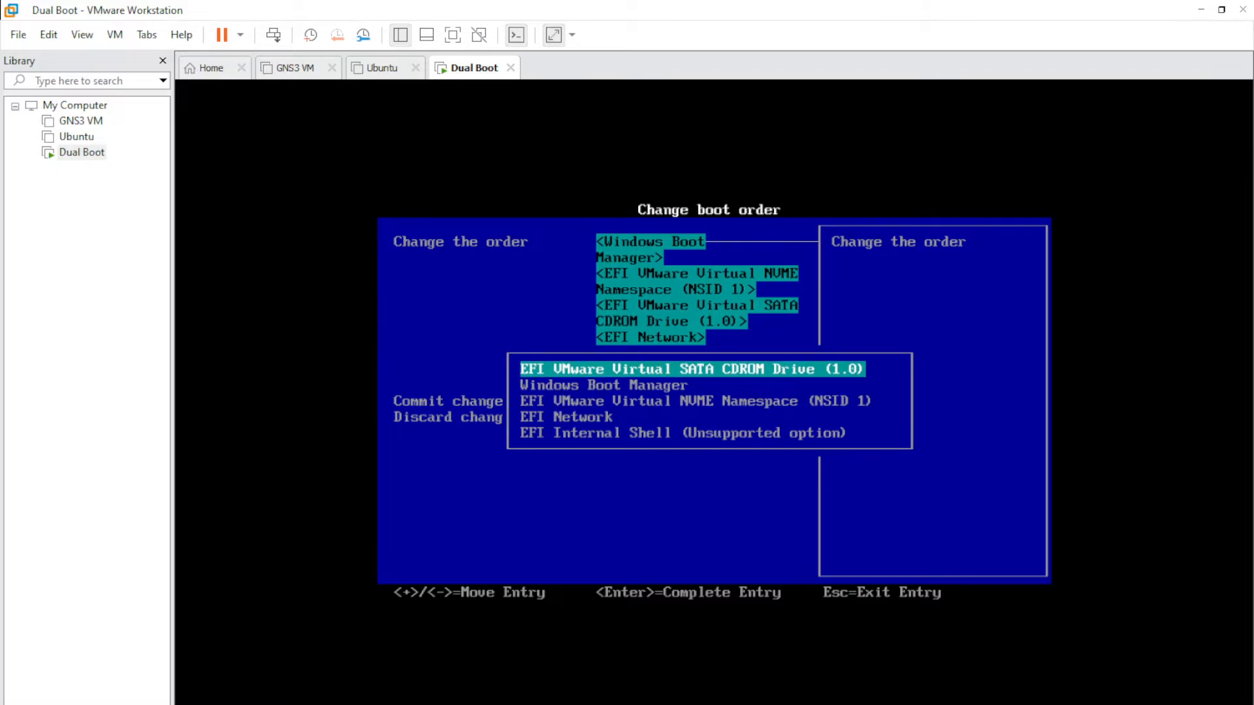
pyautogui.press('Down')
pyautogui.press('Down')
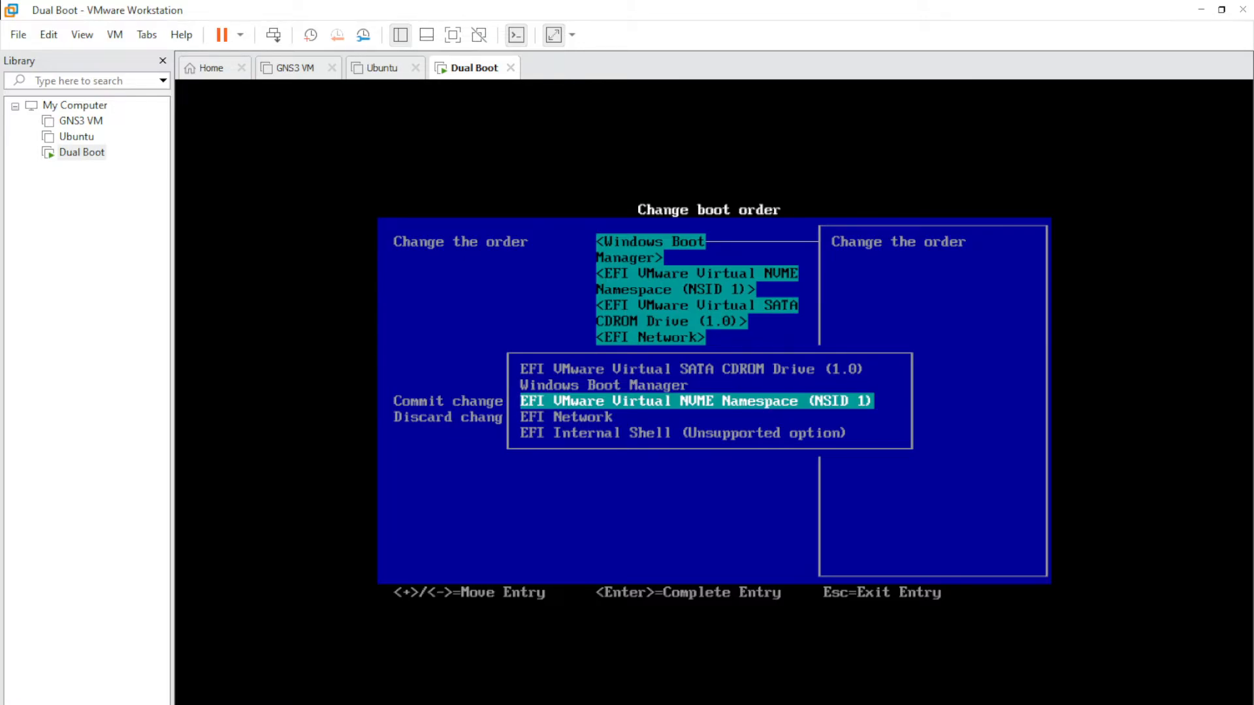
pyautogui.press('+')
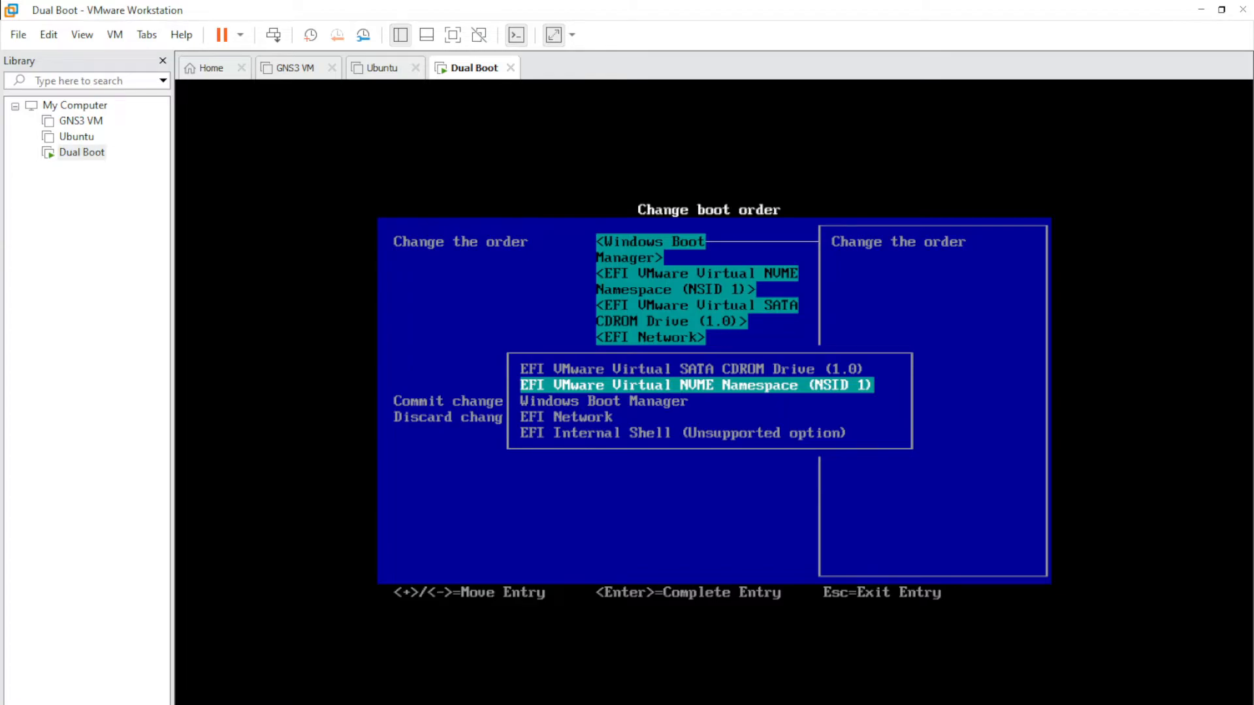
pyautogui.press('Return')
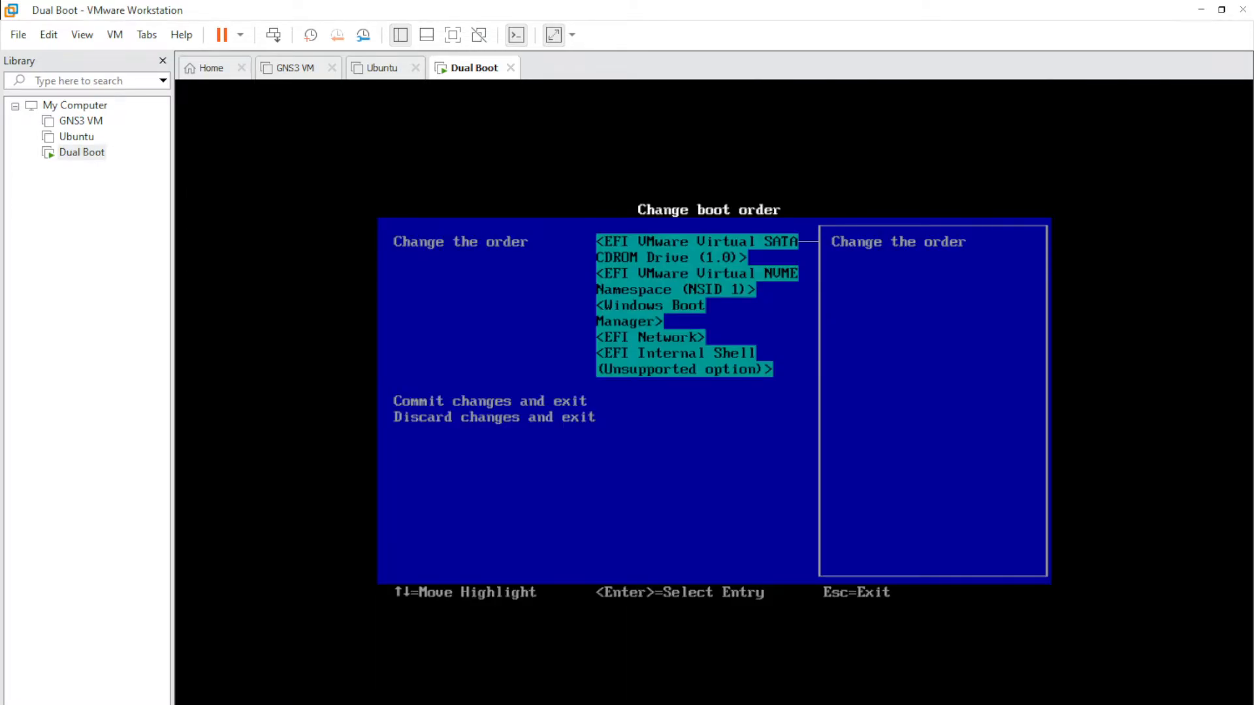
# - Commit the new boot order and exit the Boot Maintenance Manager
pyautogui.press('Down')
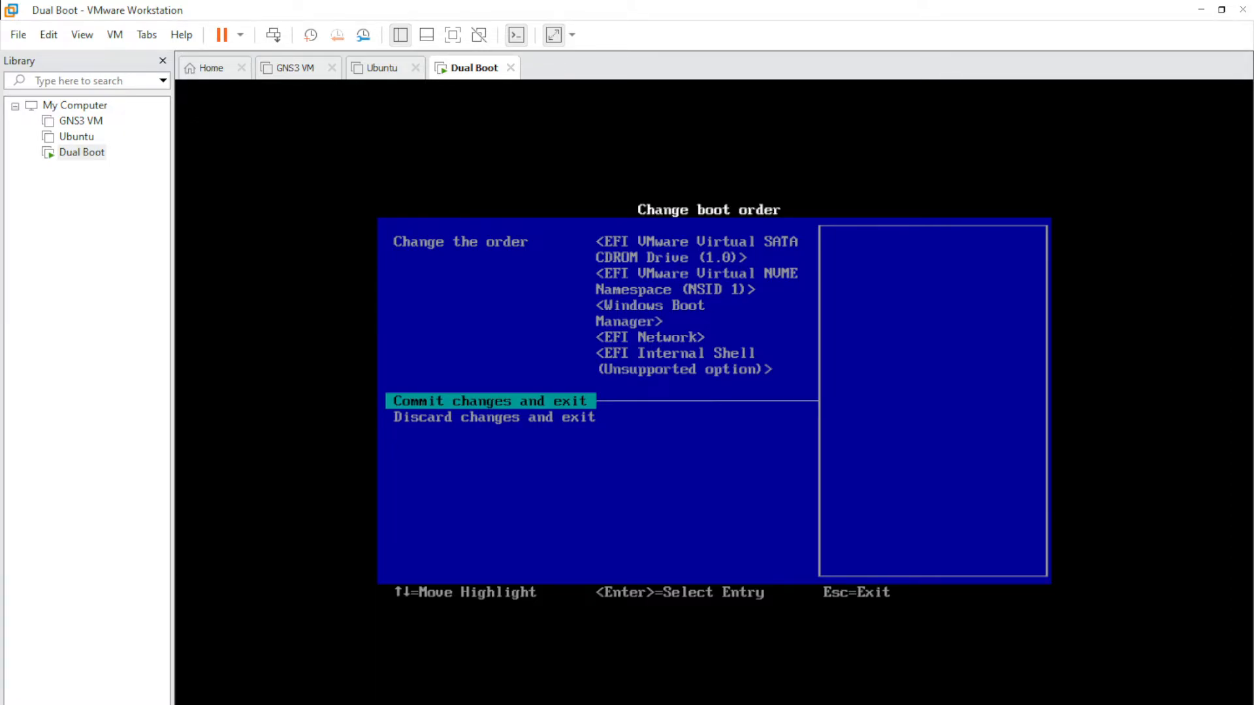
pyautogui.press('Return')
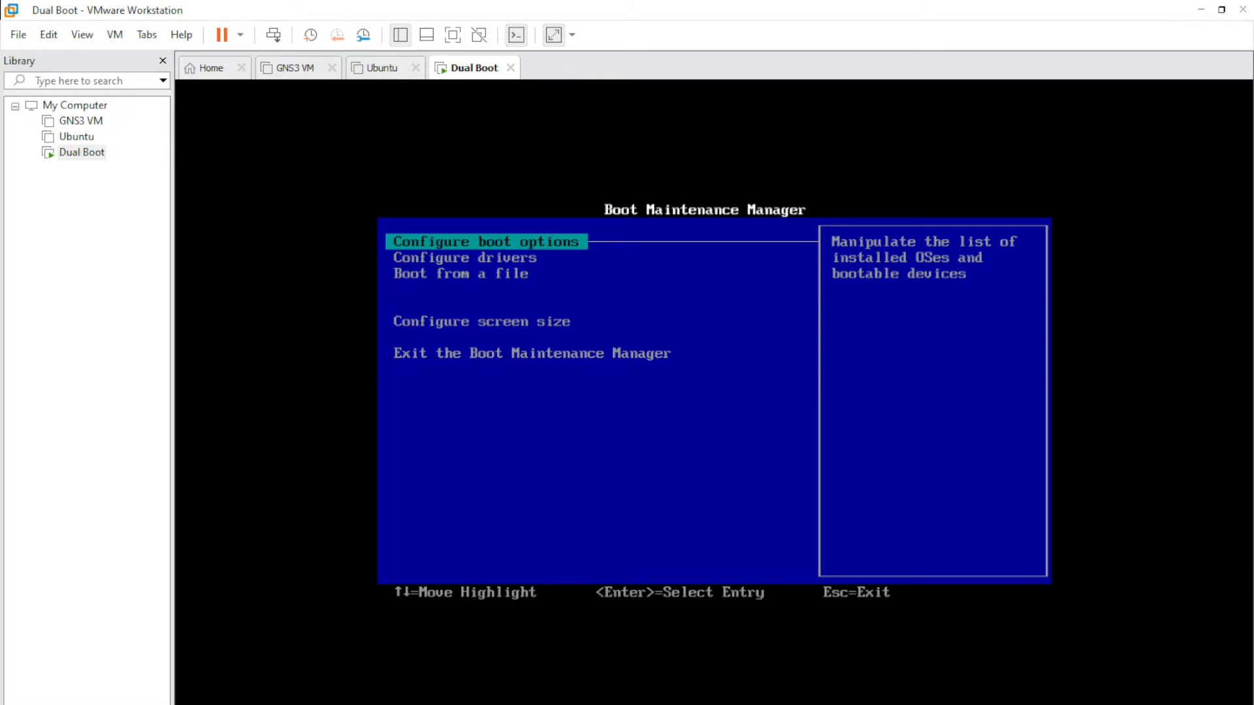
pyautogui.press('Down')
pyautogui.press('Down')
pyautogui.press('Down')
pyautogui.press('Down')
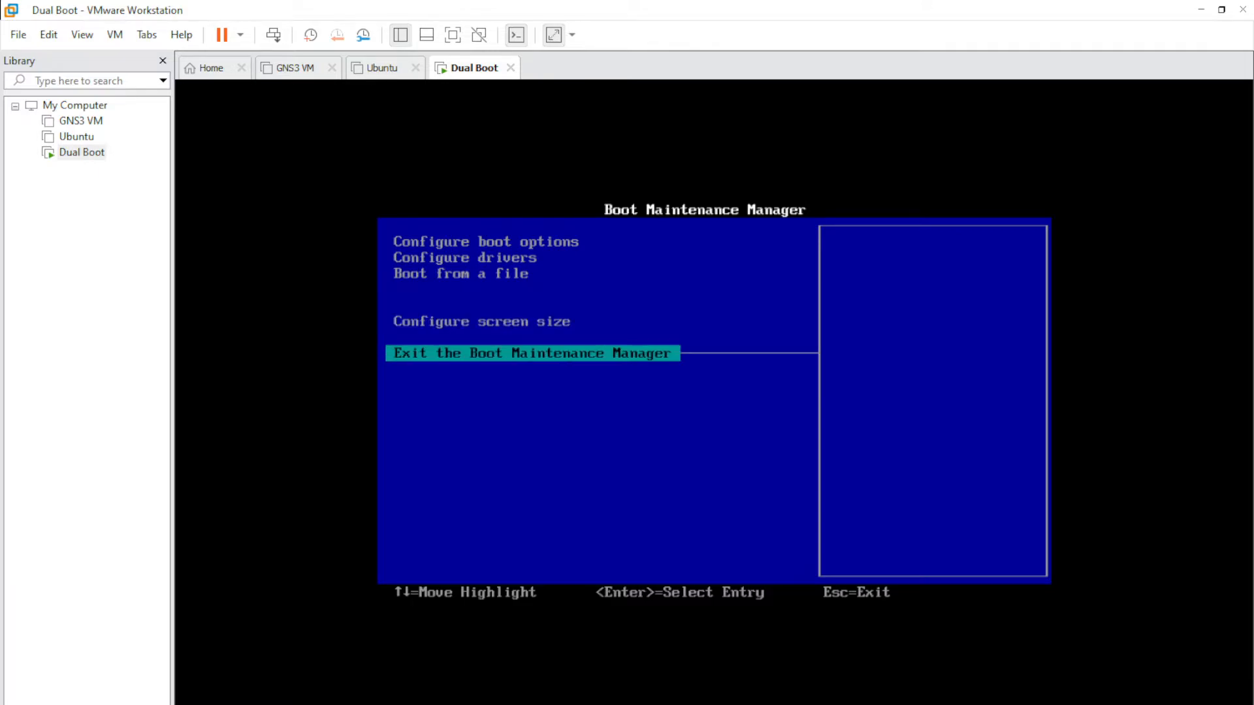
pyautogui.press('Return')
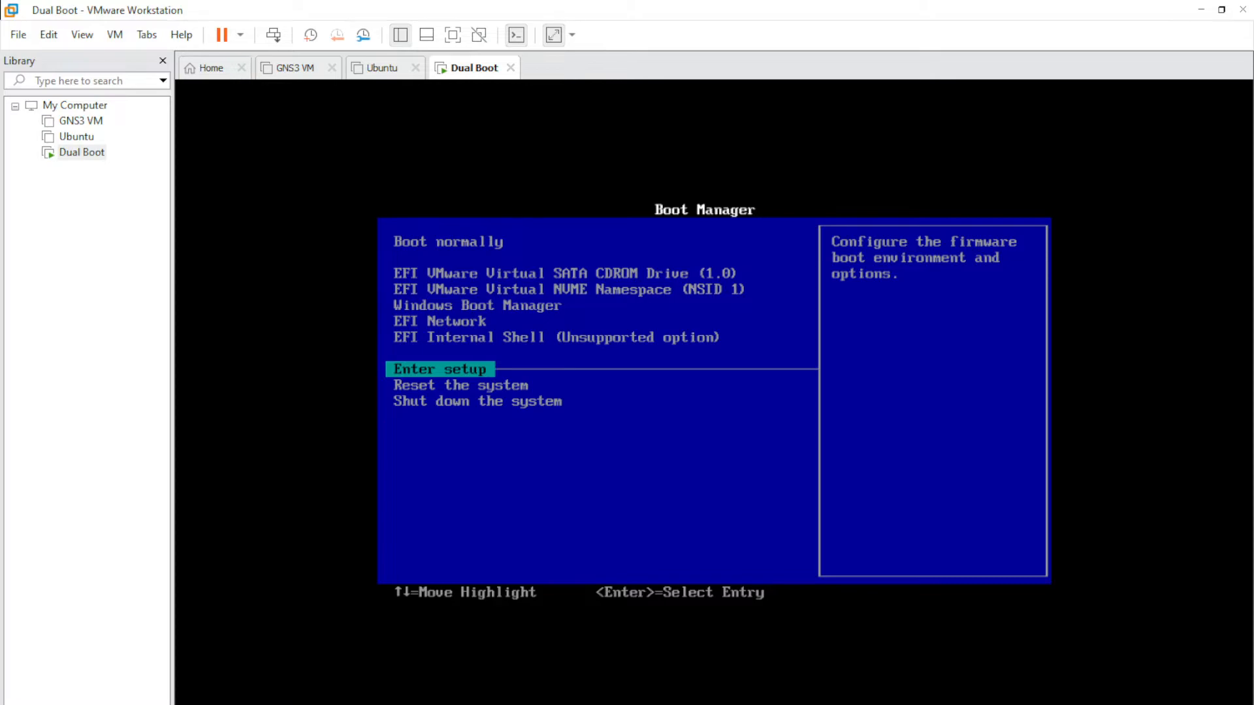
# - Select Shut down the system in the firmware Boot Manager
pyautogui.press('Down')
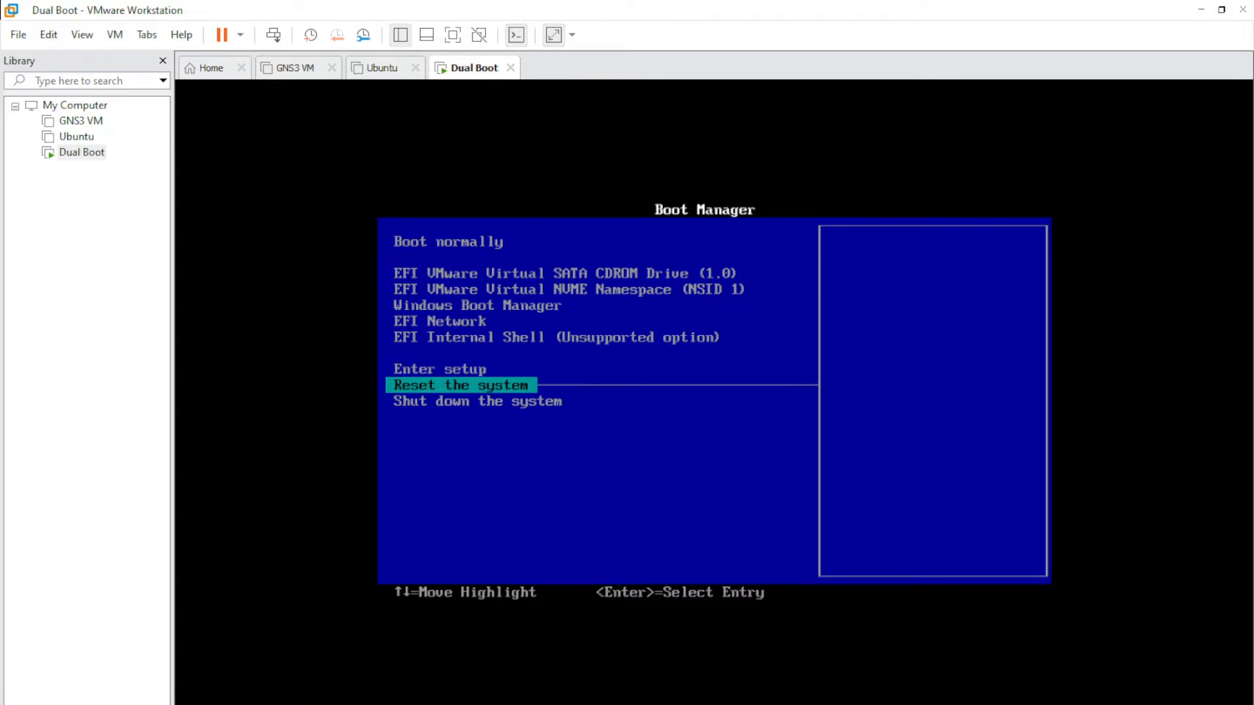
pyautogui.press('Down')
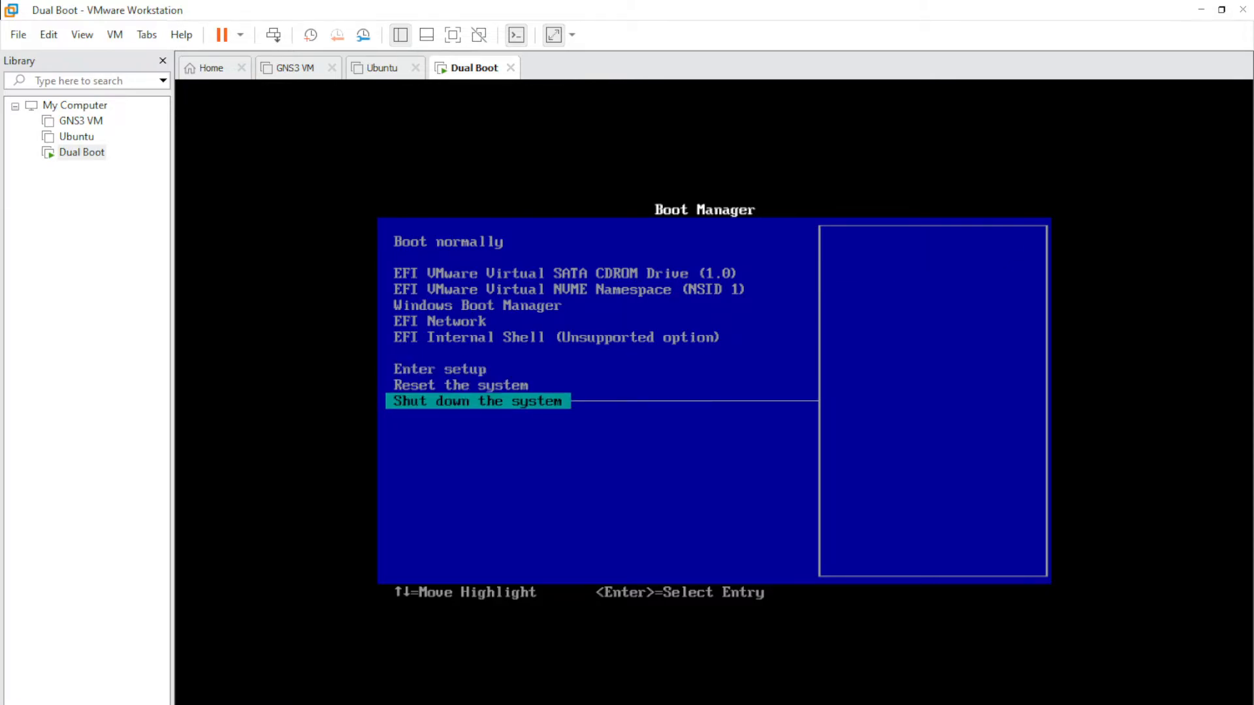
pyautogui.press('Return')
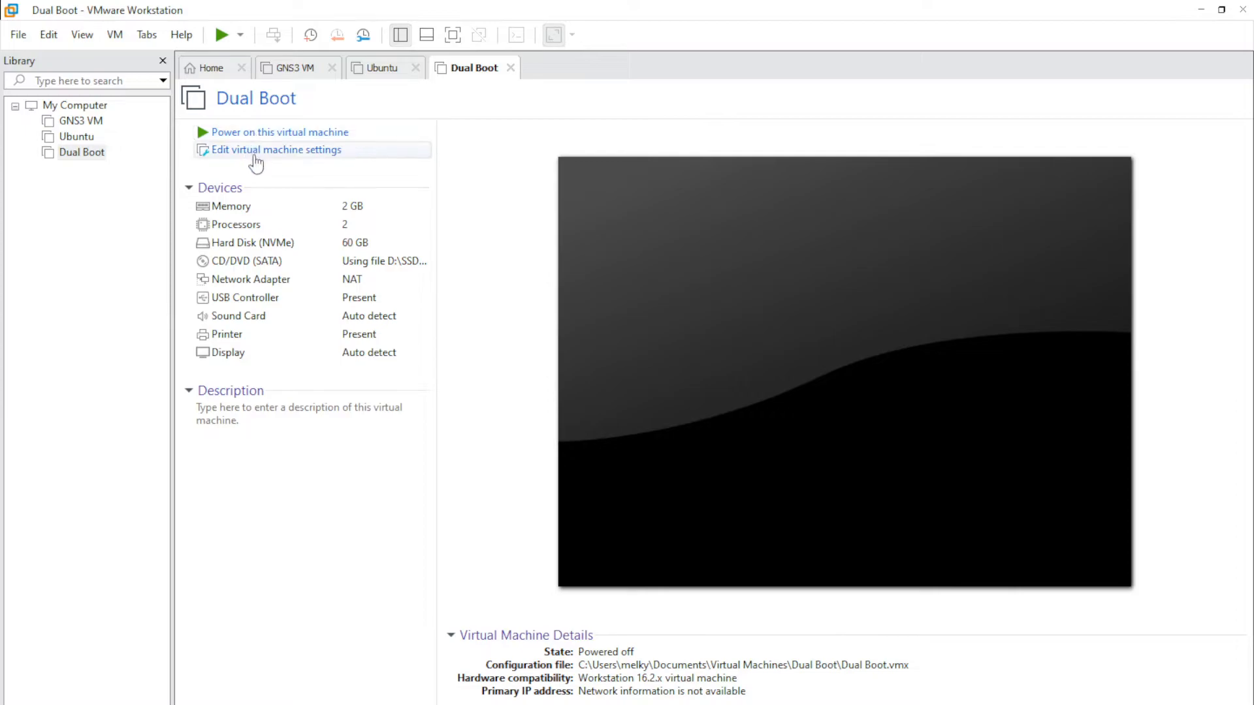
# - Set the CD/DVD drive to ubuntu-20.04.5-desktop-amd64.iso and save the VM settings
pyautogui.click(258, 156)
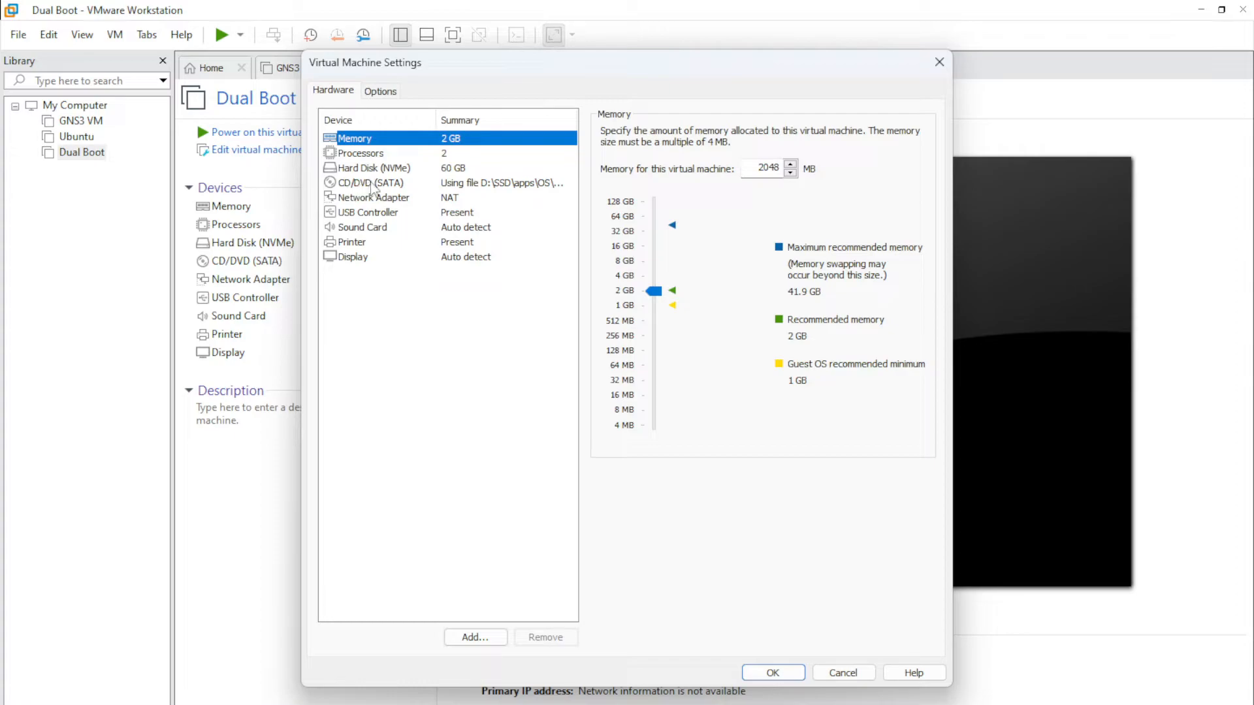
pyautogui.click(372, 187)
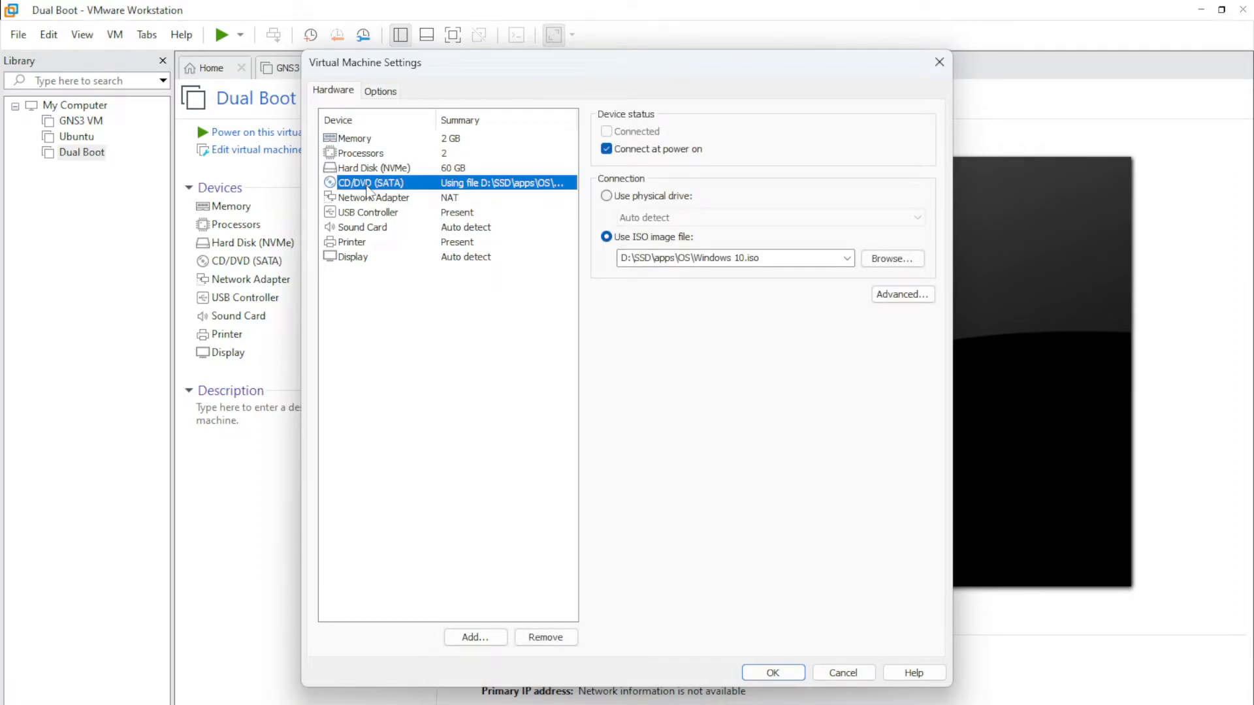
pyautogui.click(891, 260)
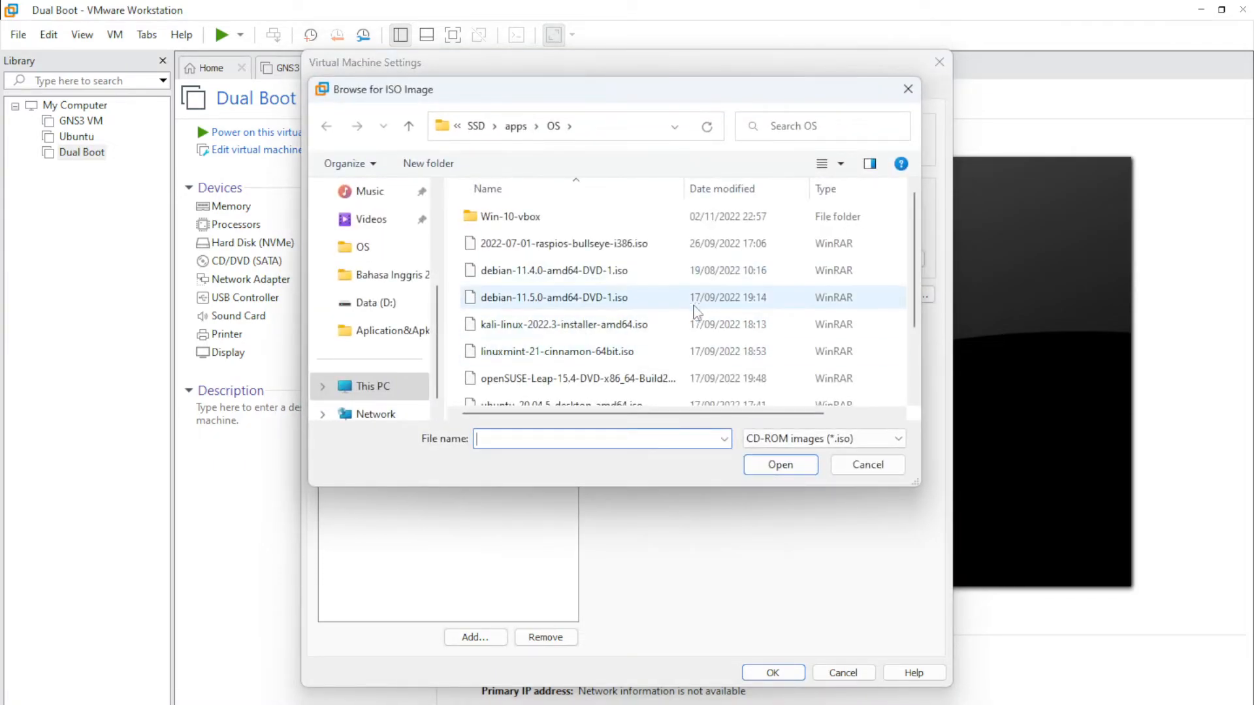
pyautogui.scroll(-2, 699, 308)
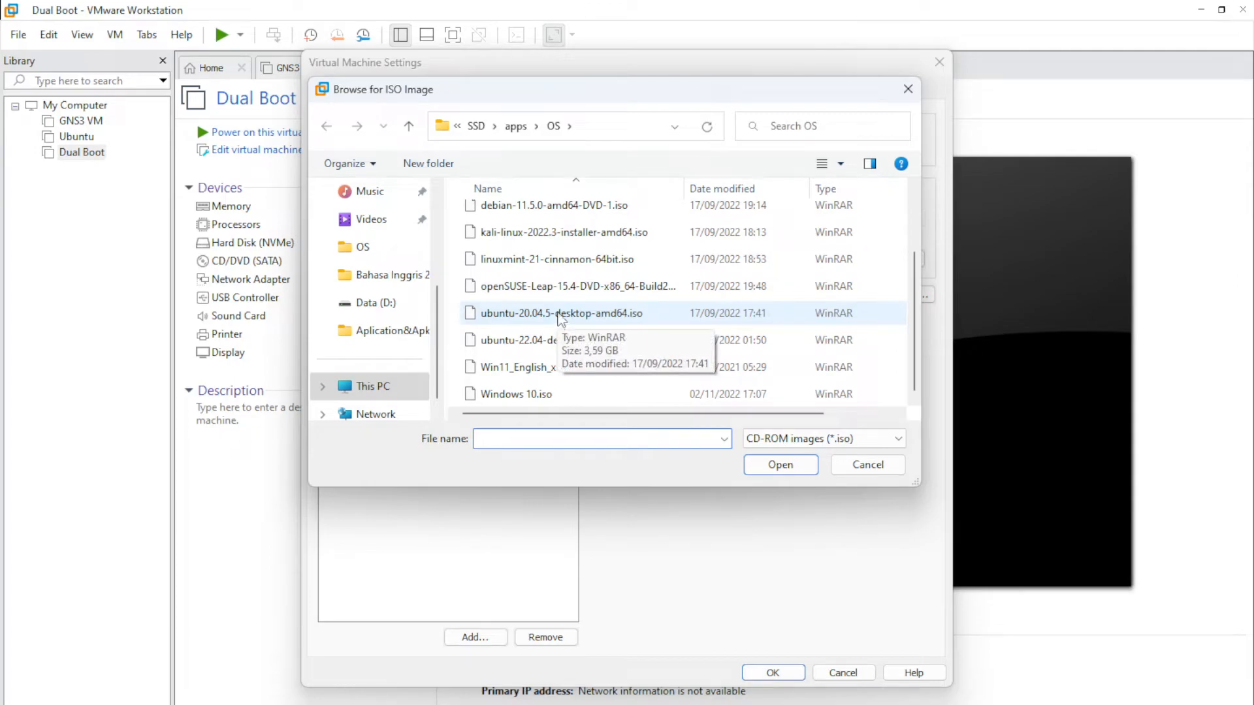
pyautogui.click(558, 314)
pyautogui.click(779, 465)
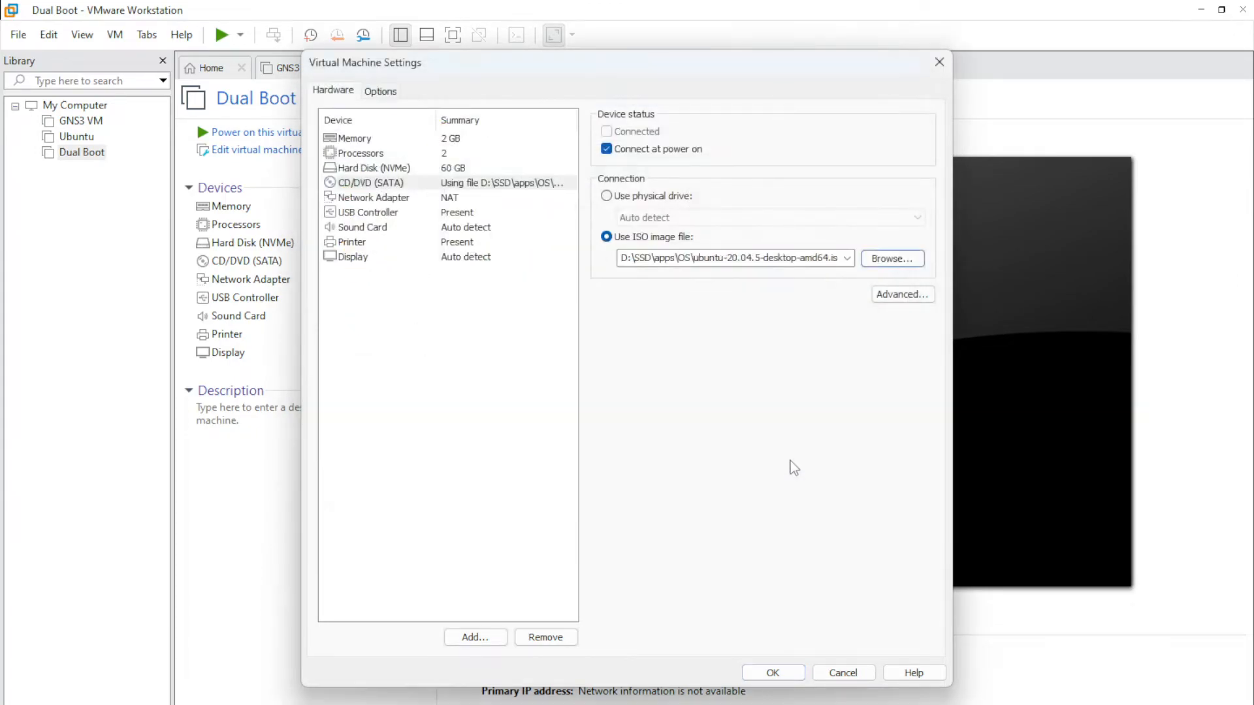
pyautogui.click(772, 673)
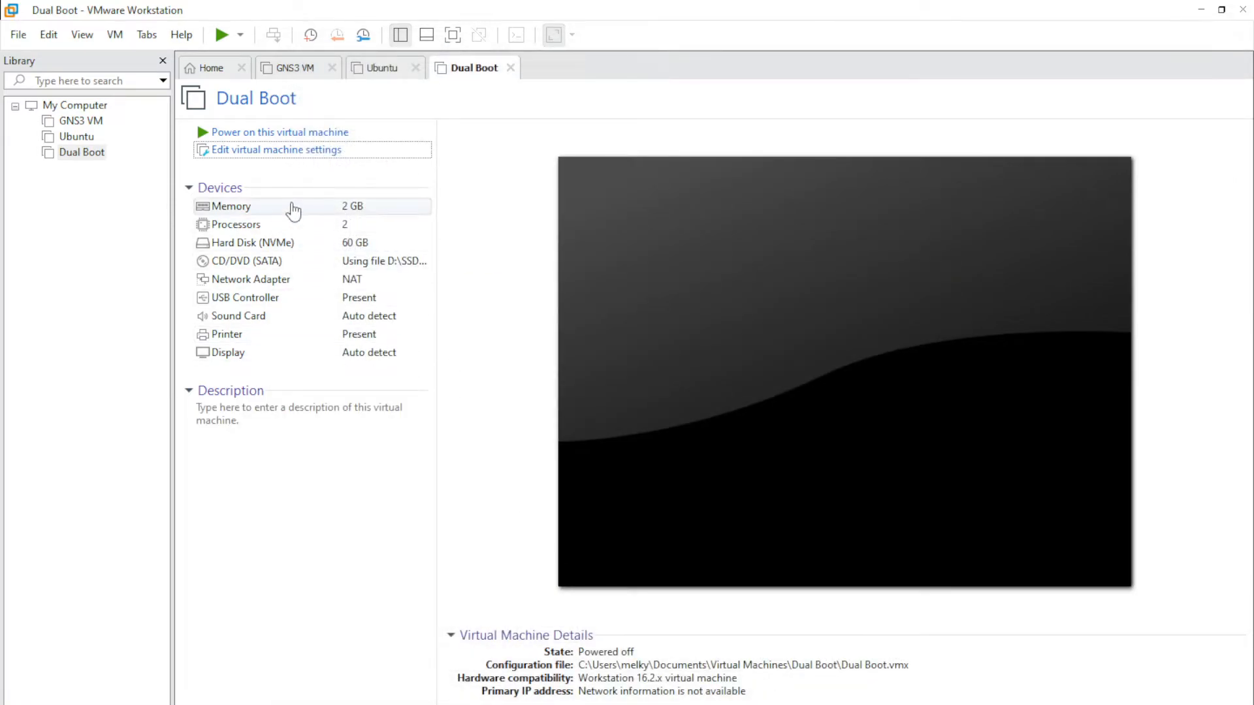
# - Power on the Dual Boot VM and boot the Ubuntu entry from the GNU GRUB 2.04 menu
pyautogui.click(229, 133)
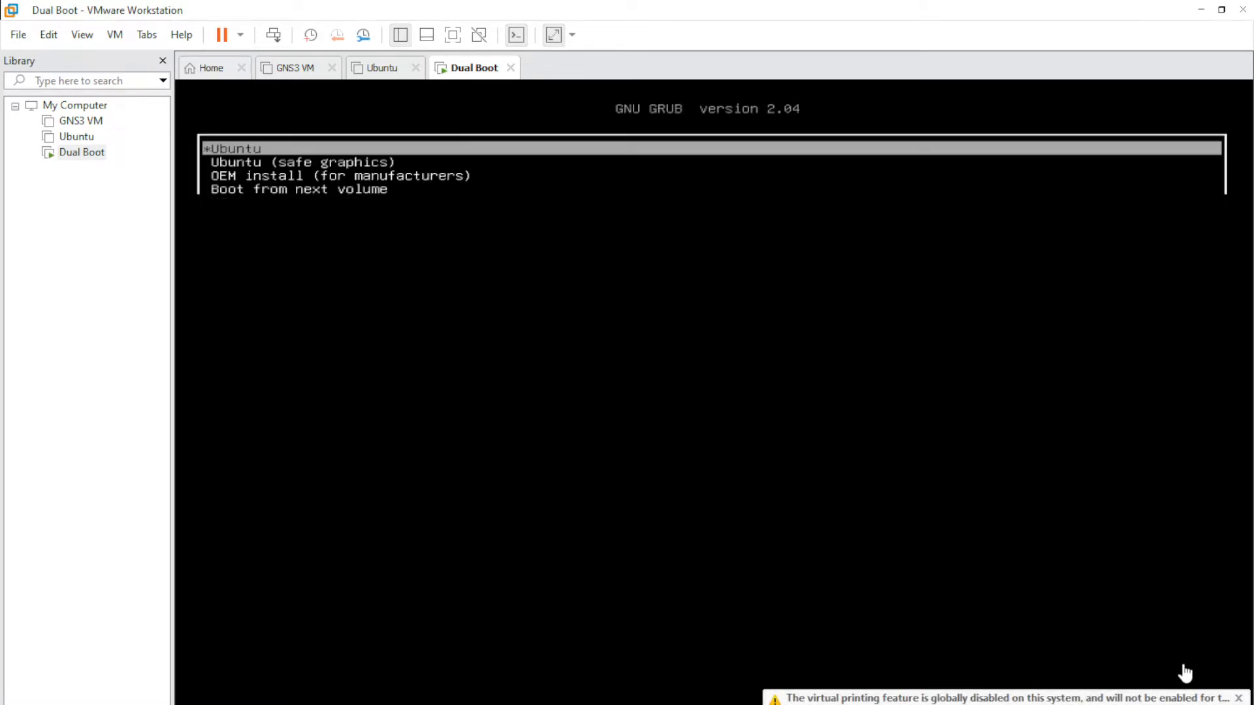
pyautogui.click(800, 408)
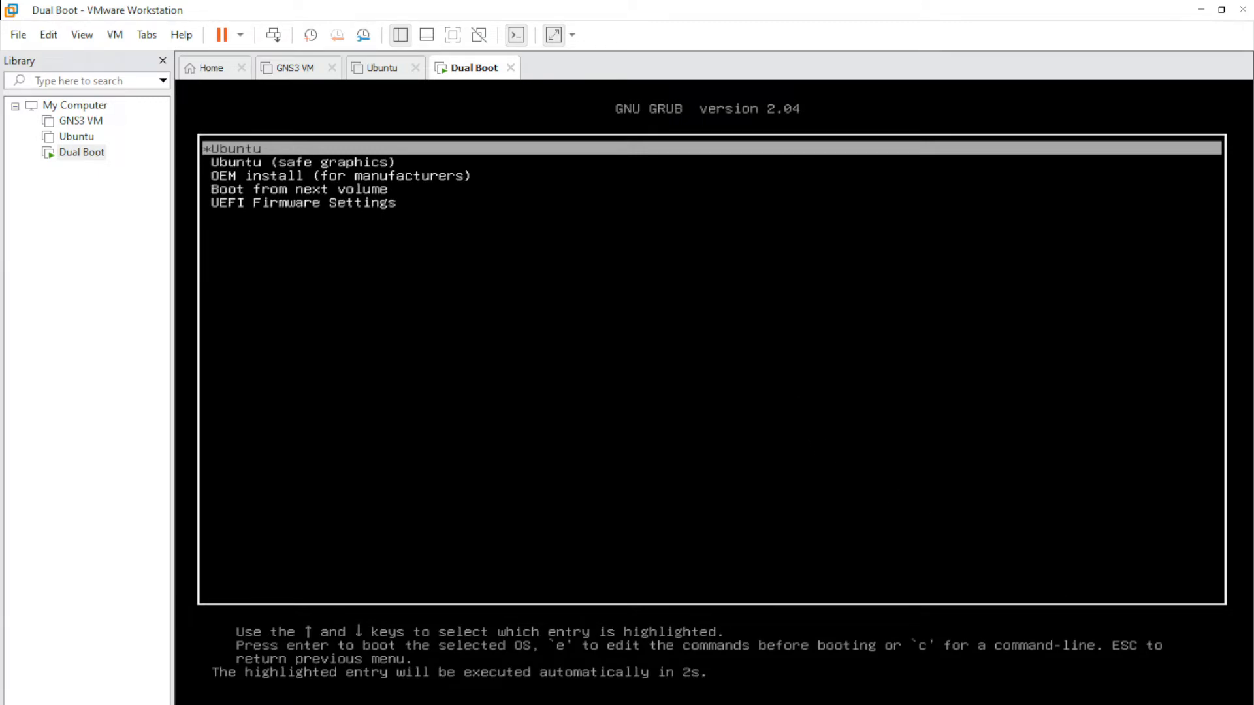
pyautogui.press('Down')
pyautogui.press('Down')
pyautogui.press('Down')
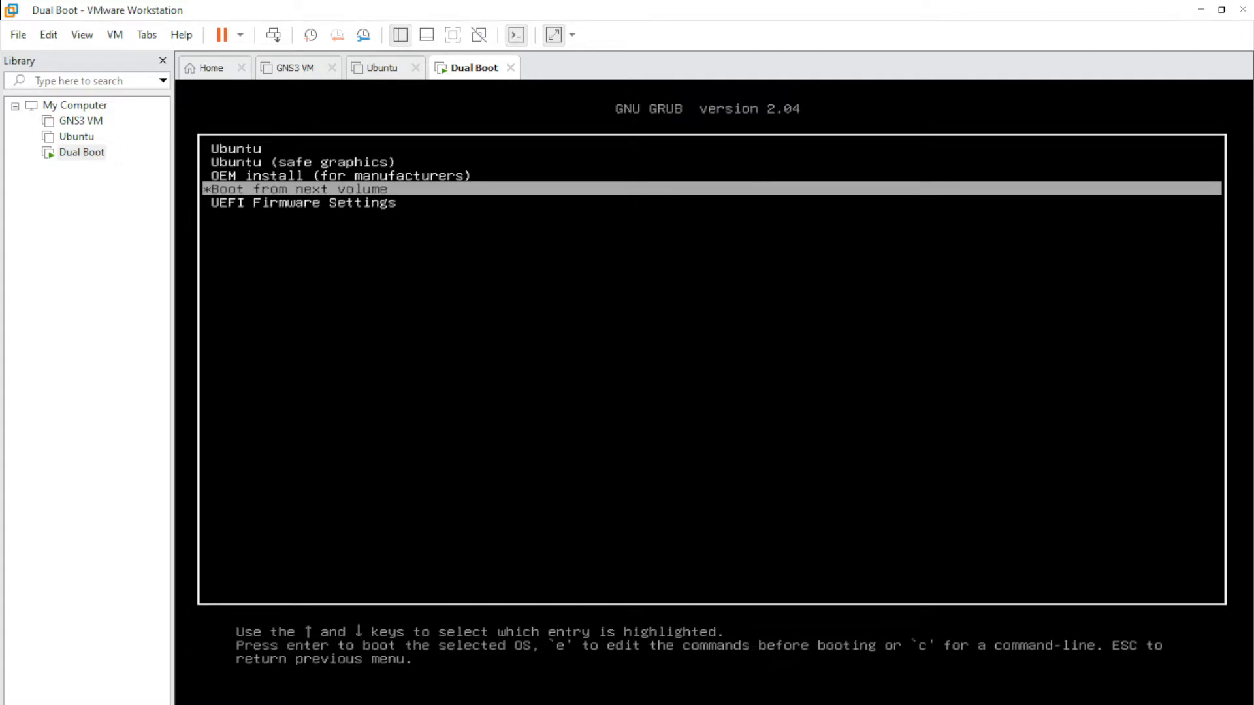
pyautogui.press('Up')
pyautogui.press('Up')
pyautogui.press('Up')
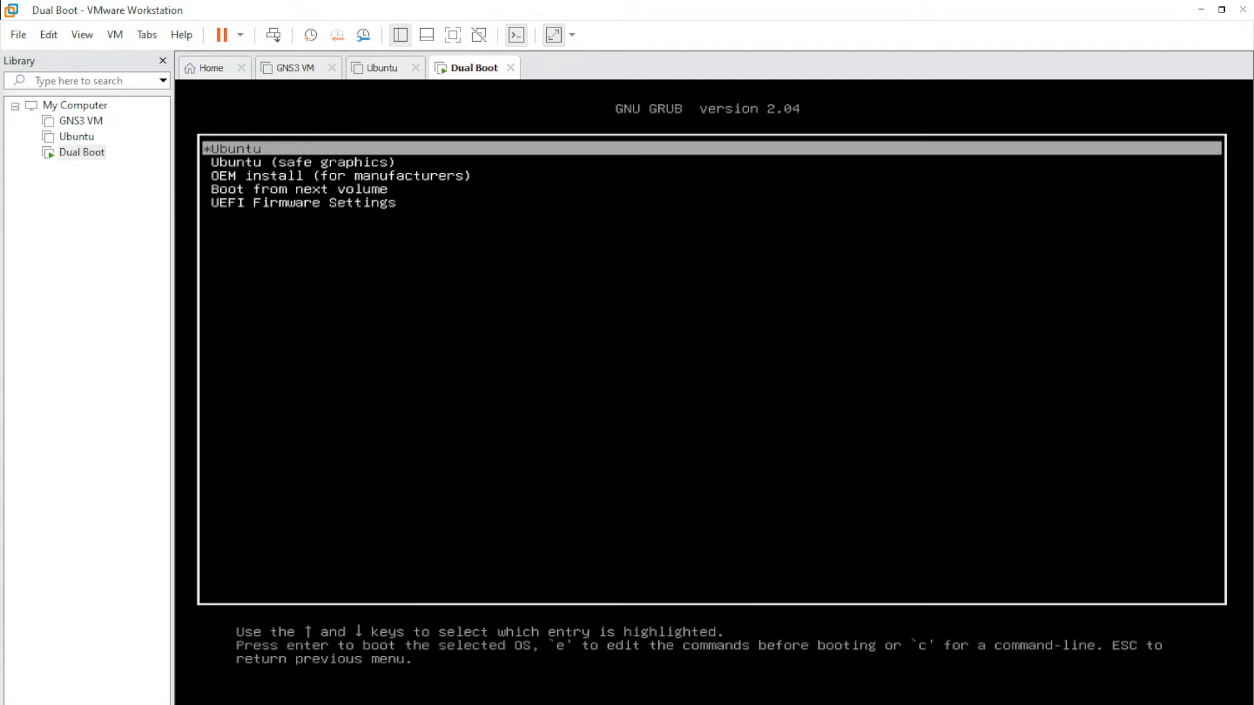
pyautogui.press('Return')
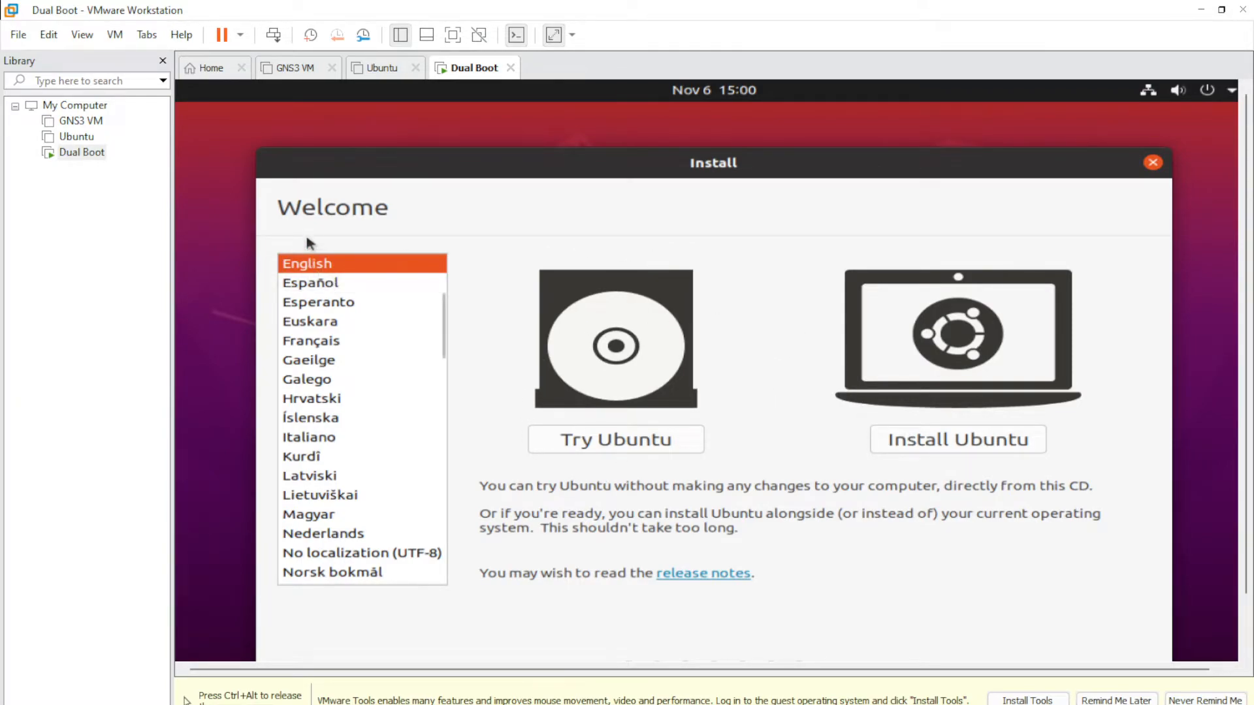
# - Keep English as the installer language, then accept the English (US) keyboard and Normal installation
pyautogui.moveTo(441, 327); pyautogui.dragTo(445, 284)
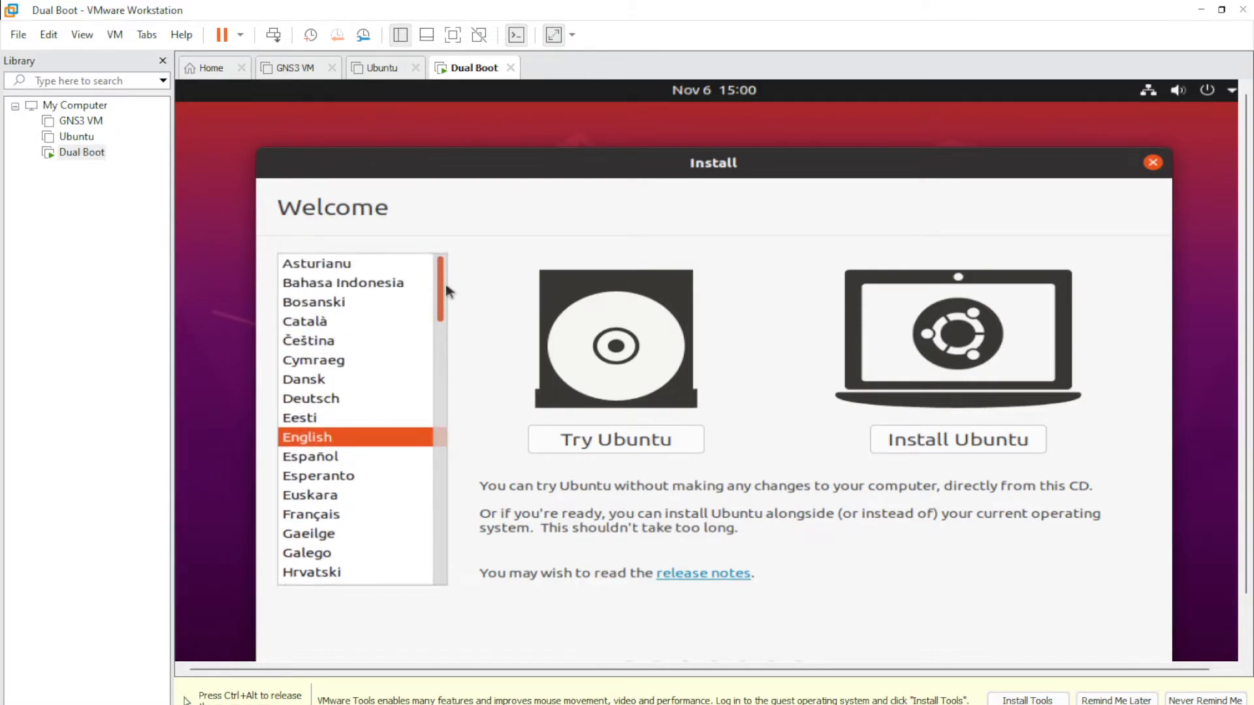
pyautogui.click(387, 280)
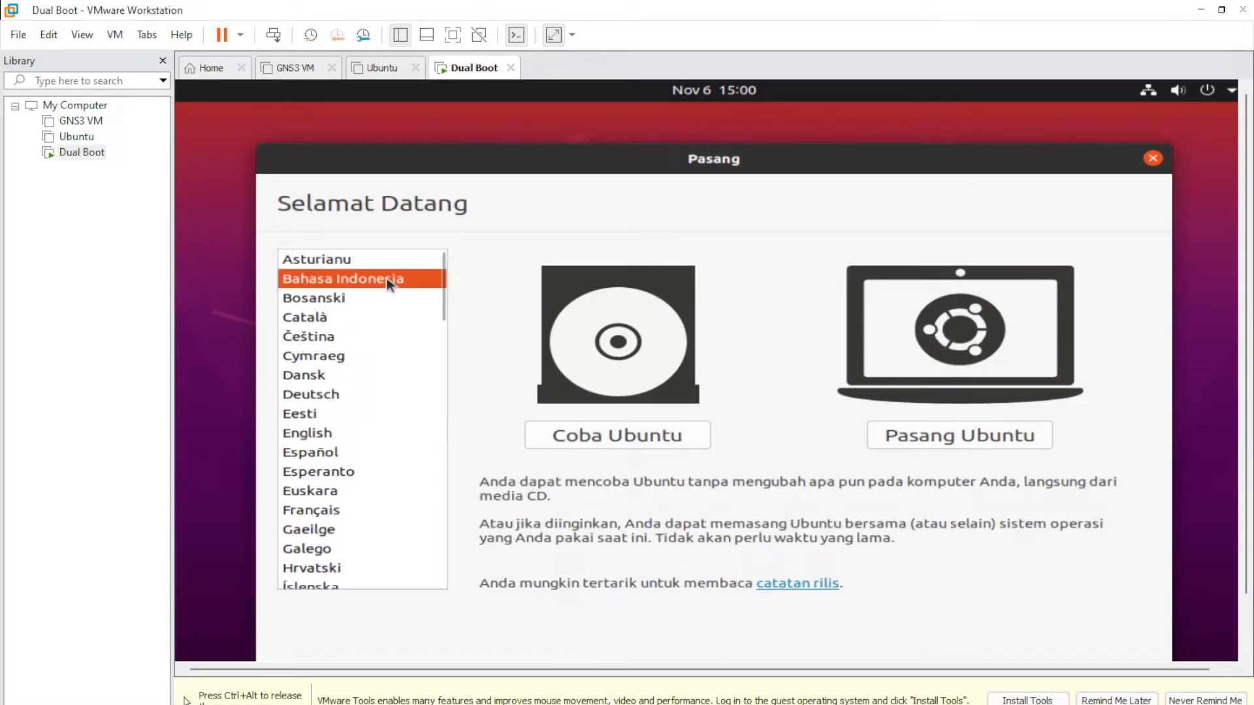
pyautogui.click(330, 434)
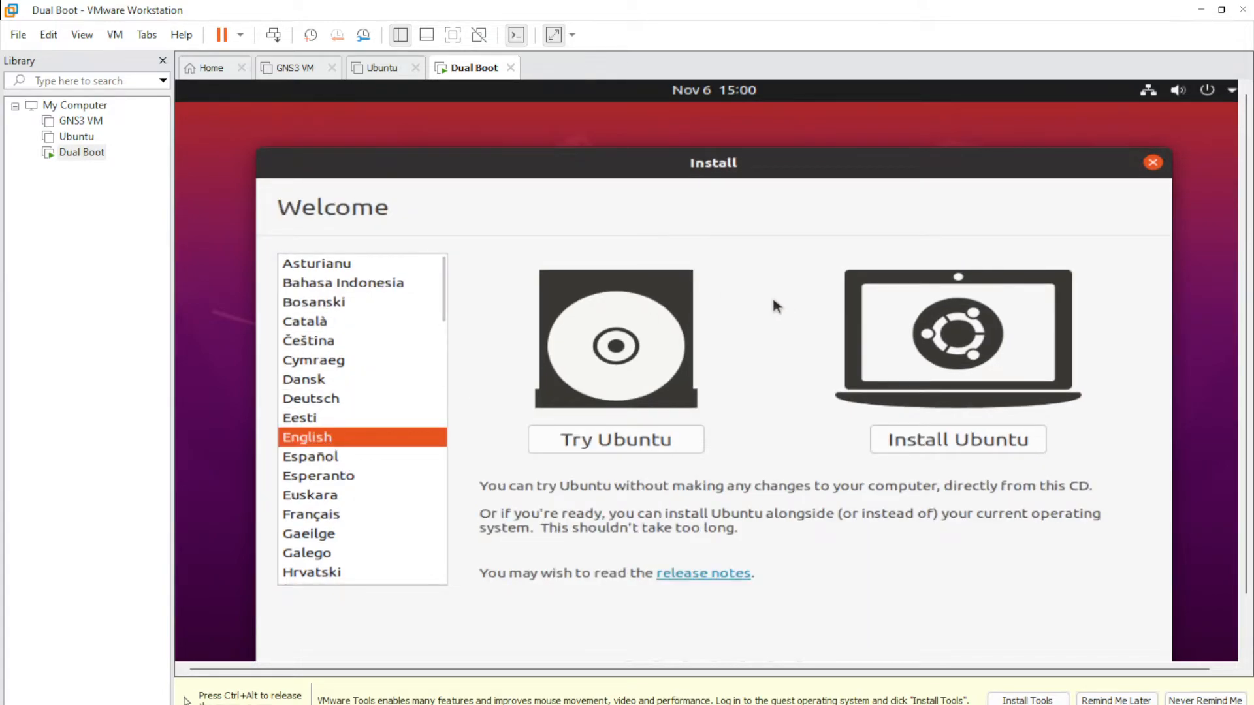
pyautogui.click(937, 442)
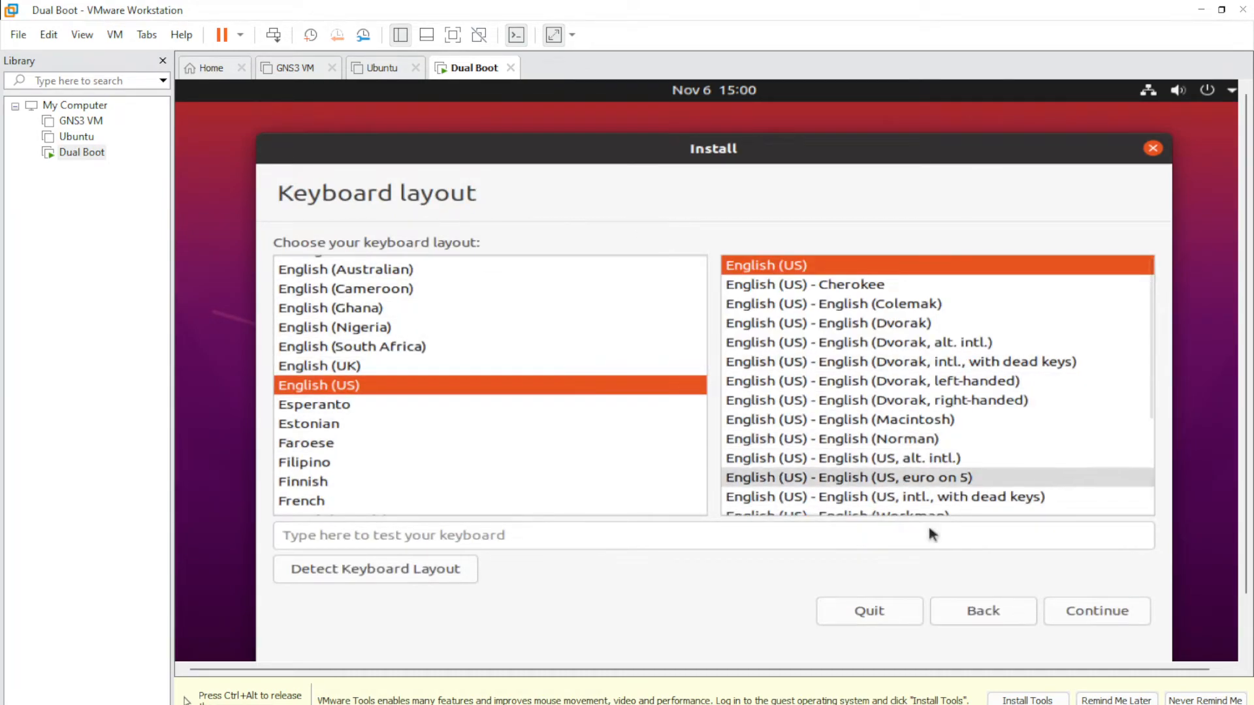
pyautogui.click(1088, 618)
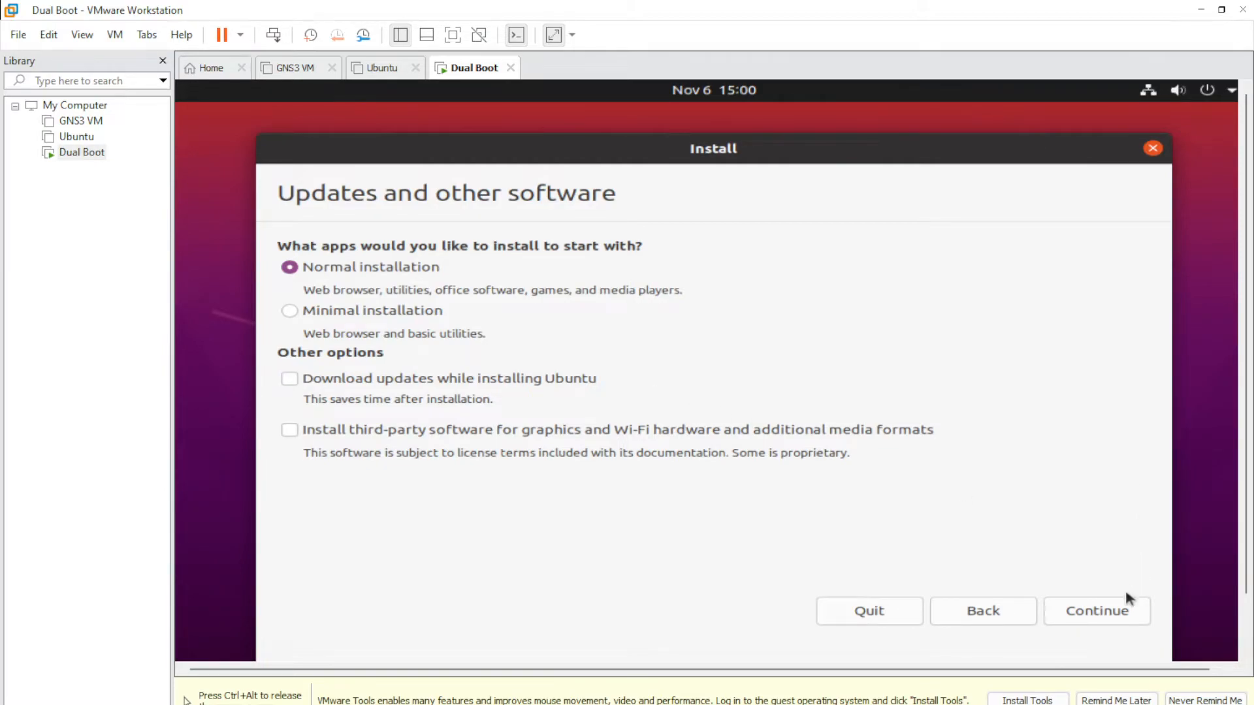
pyautogui.click(1099, 612)
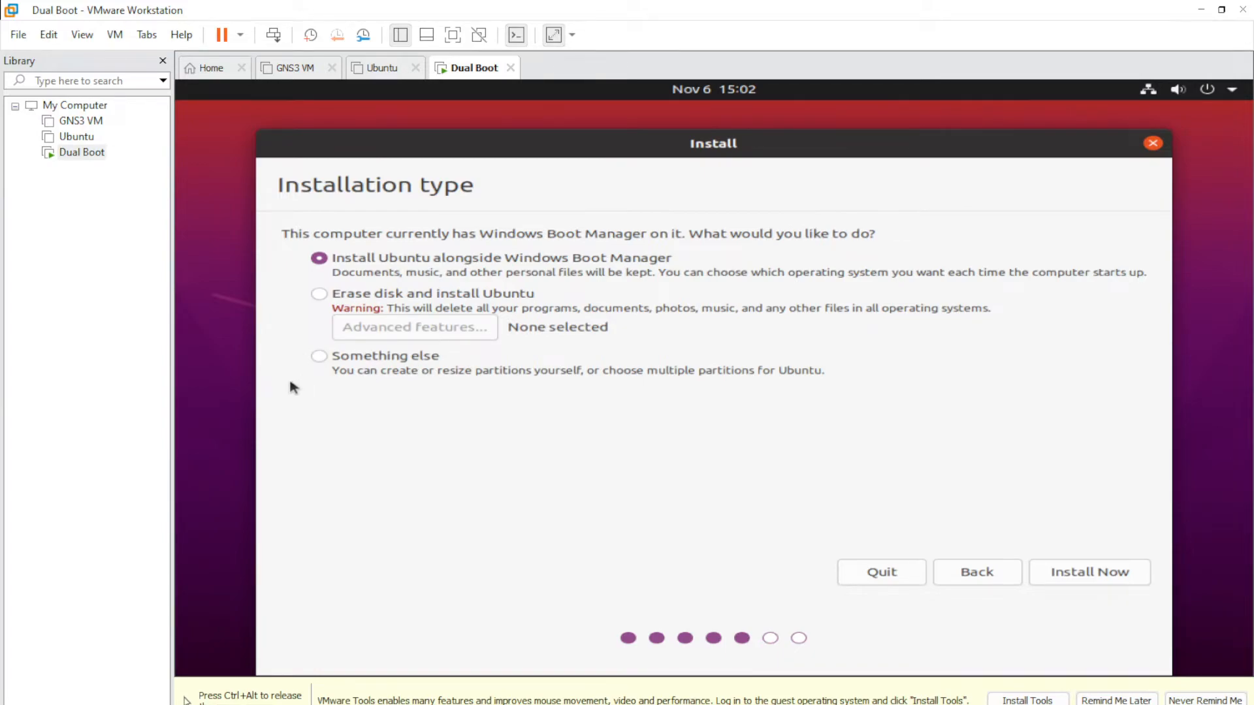
# - Choose 'Something else' partitioning and select the 20972 MB free space row
pyautogui.click(318, 357)
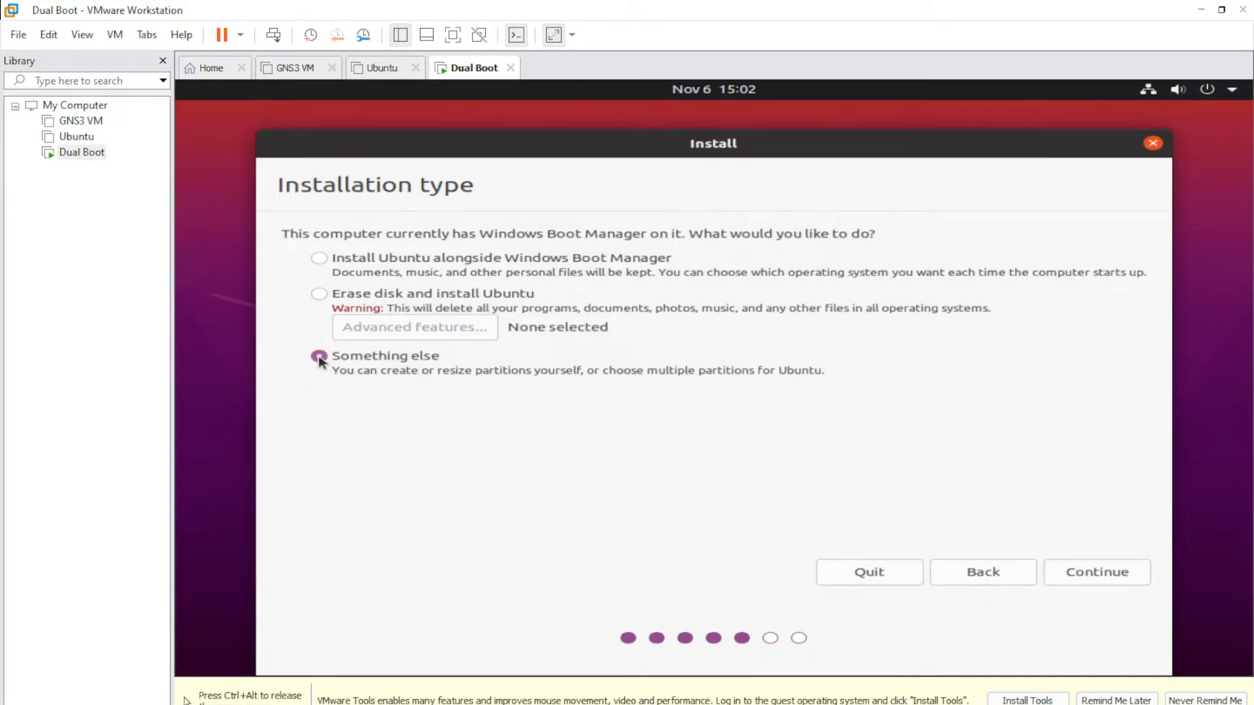
pyautogui.click(1092, 572)
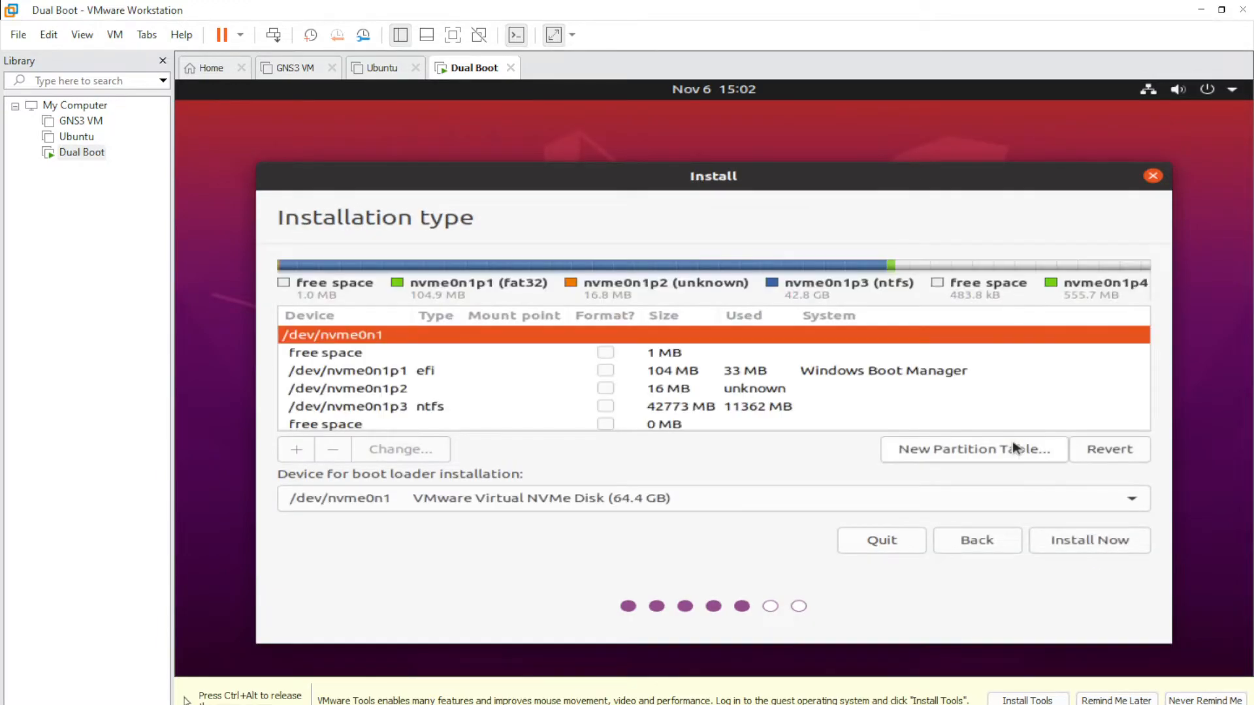
pyautogui.click(676, 394)
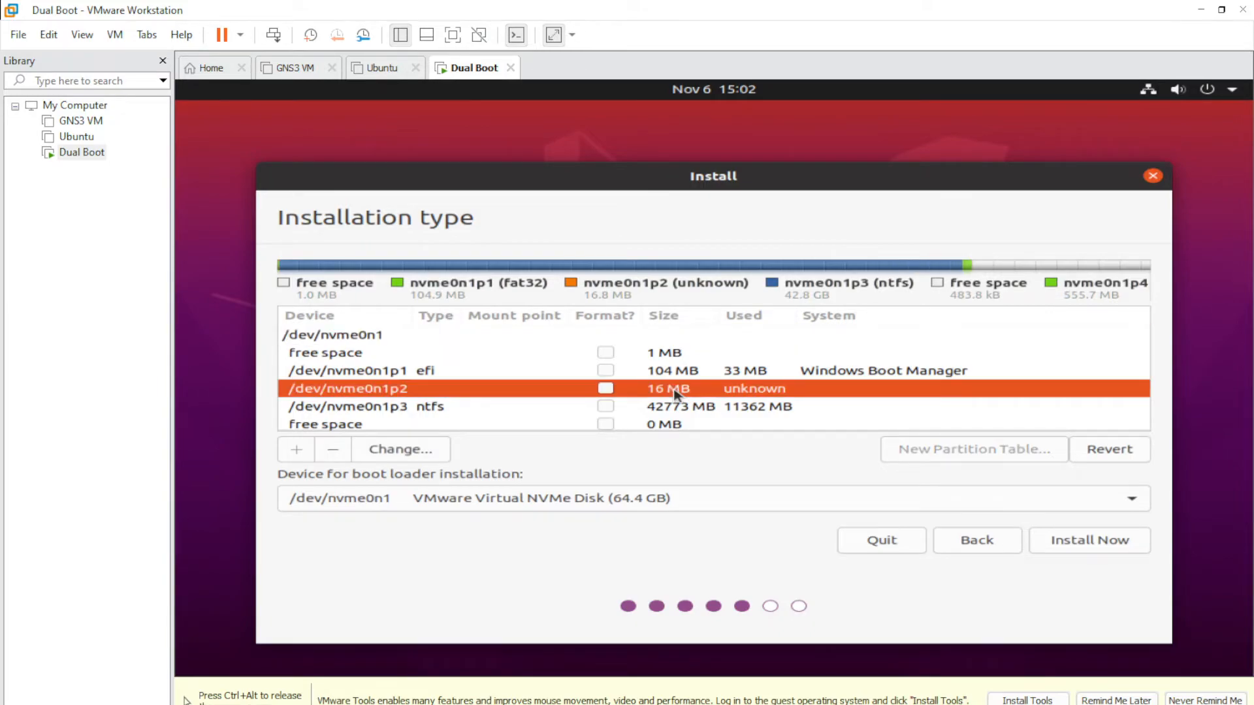
pyautogui.scroll(-2, 676, 392)
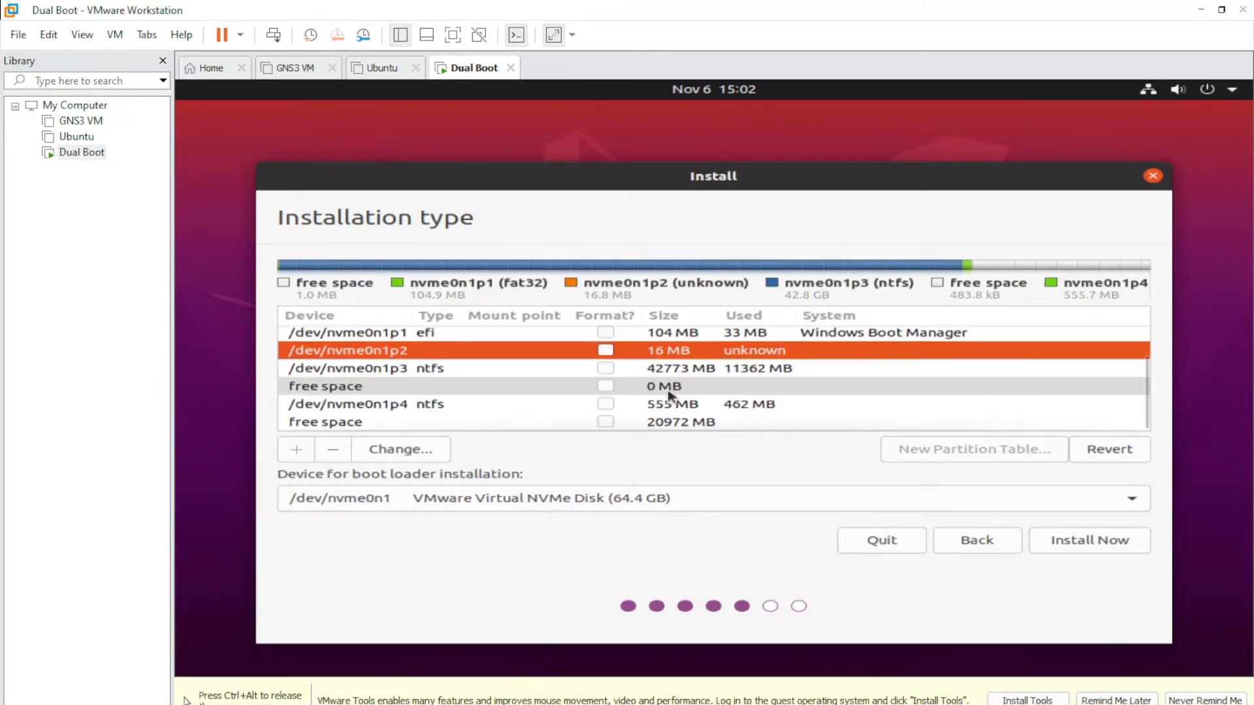
pyautogui.click(392, 423)
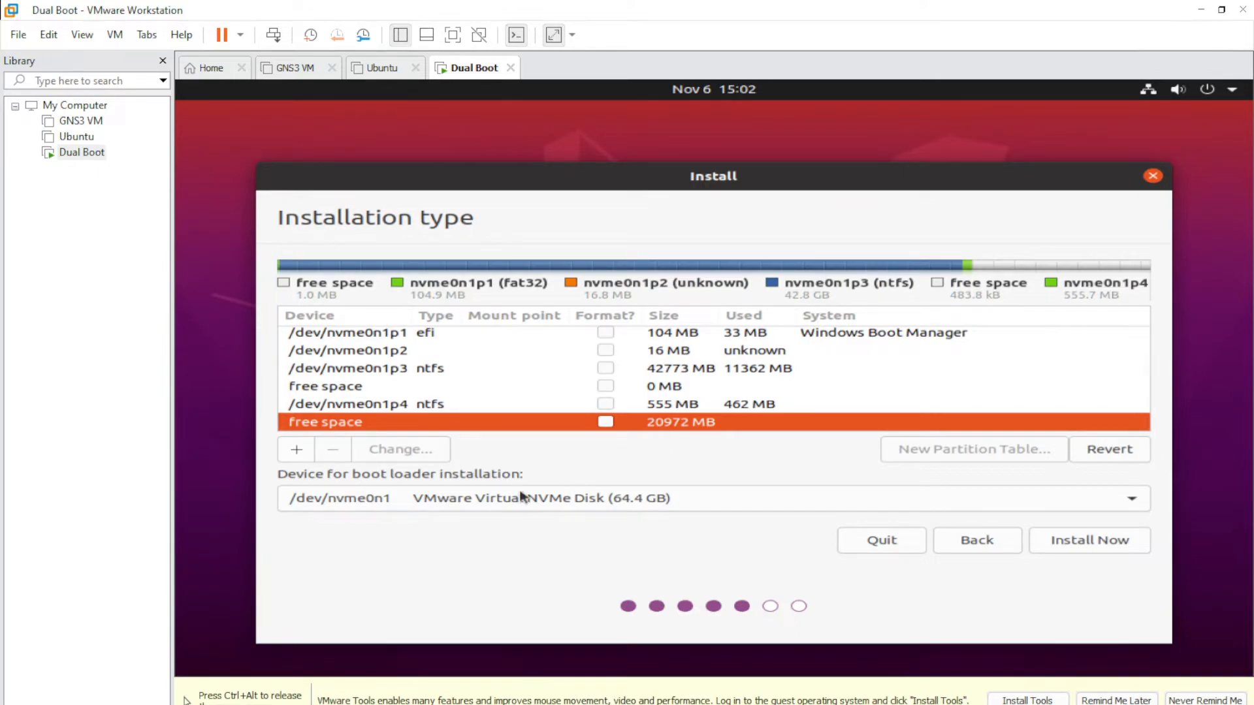
# - Create a 4072 MB partition in the free space, used as a swap area
pyautogui.click(296, 453)
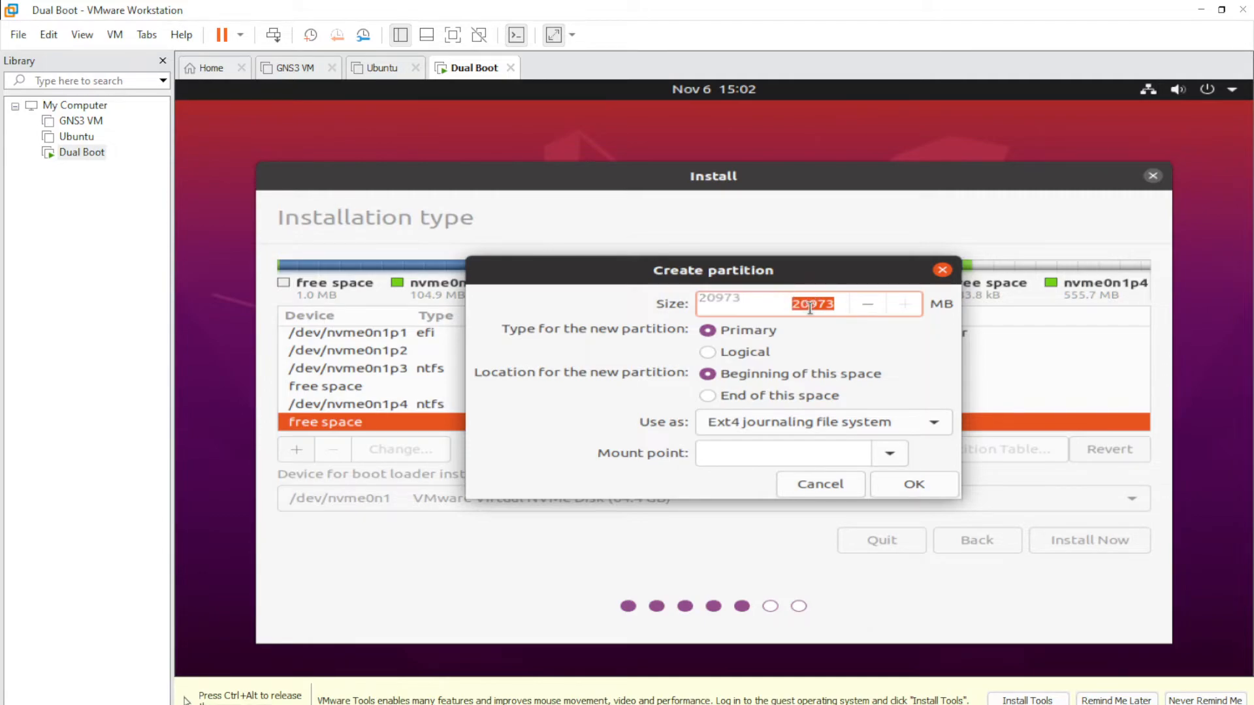
pyautogui.click(867, 304)
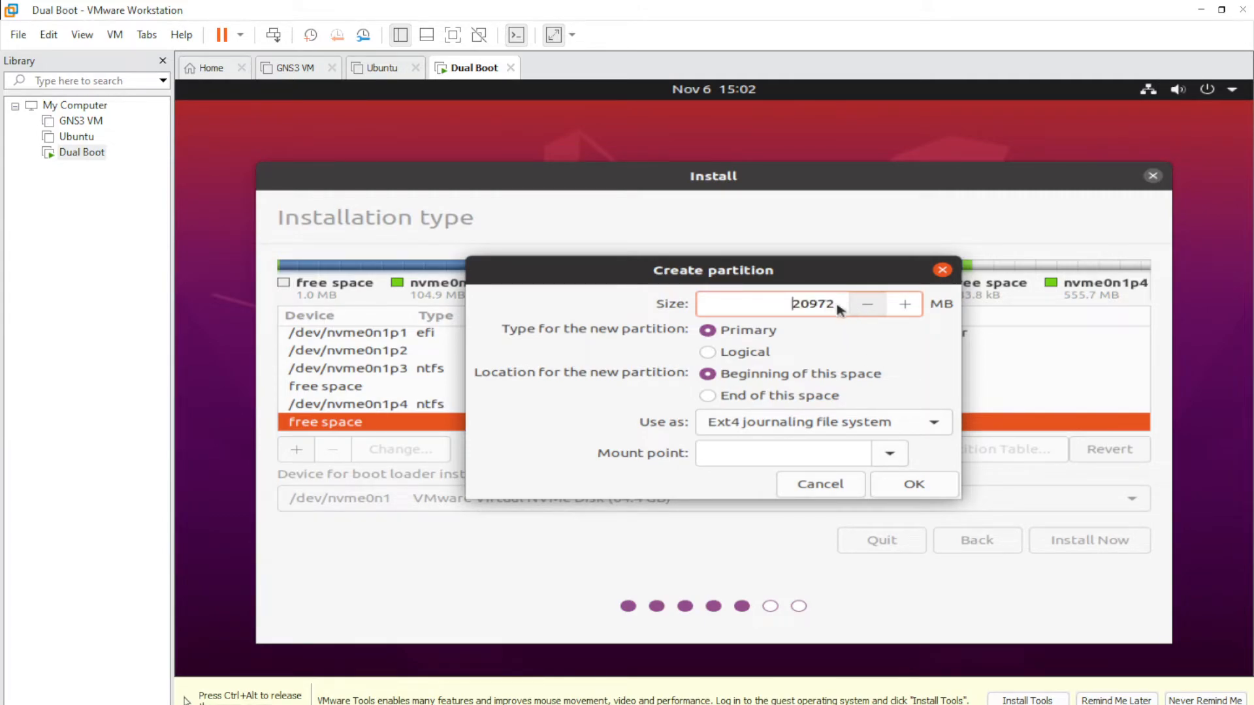
pyautogui.moveTo(812, 303); pyautogui.dragTo(797, 303)
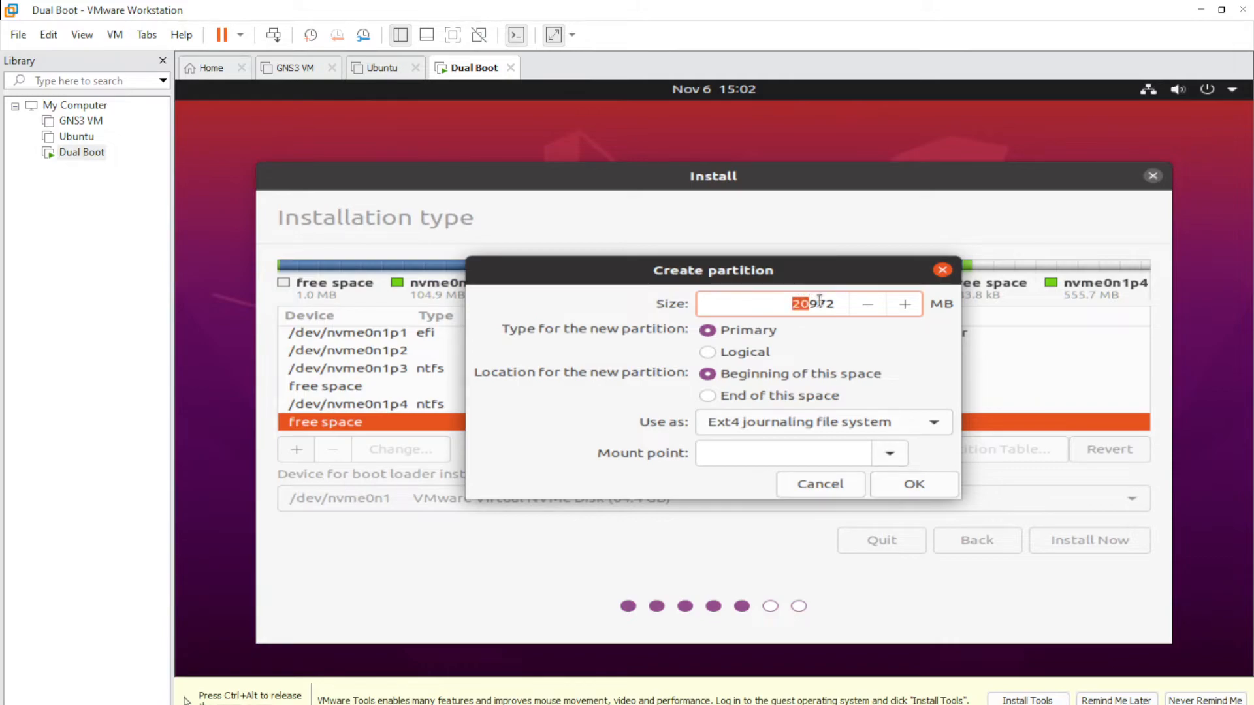
pyautogui.write('4')
pyautogui.press('Delete')
pyautogui.write('0')
pyautogui.click(924, 425)
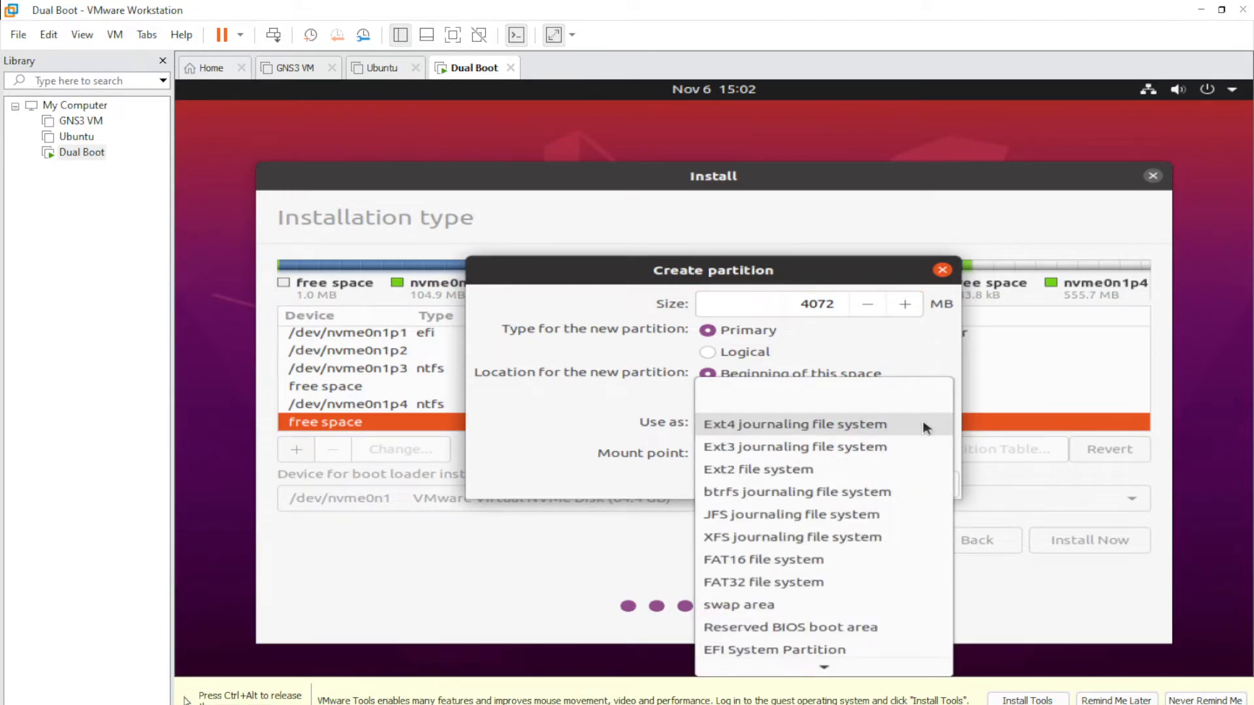
pyautogui.click(760, 606)
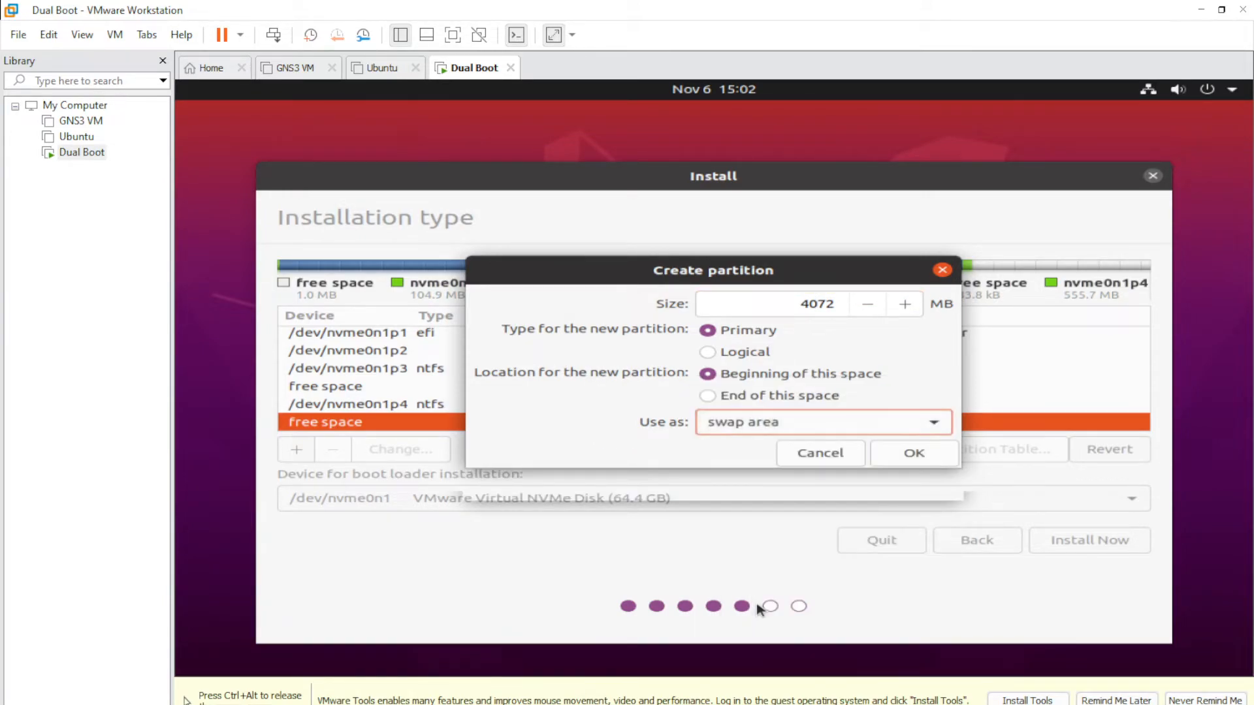
pyautogui.click(914, 454)
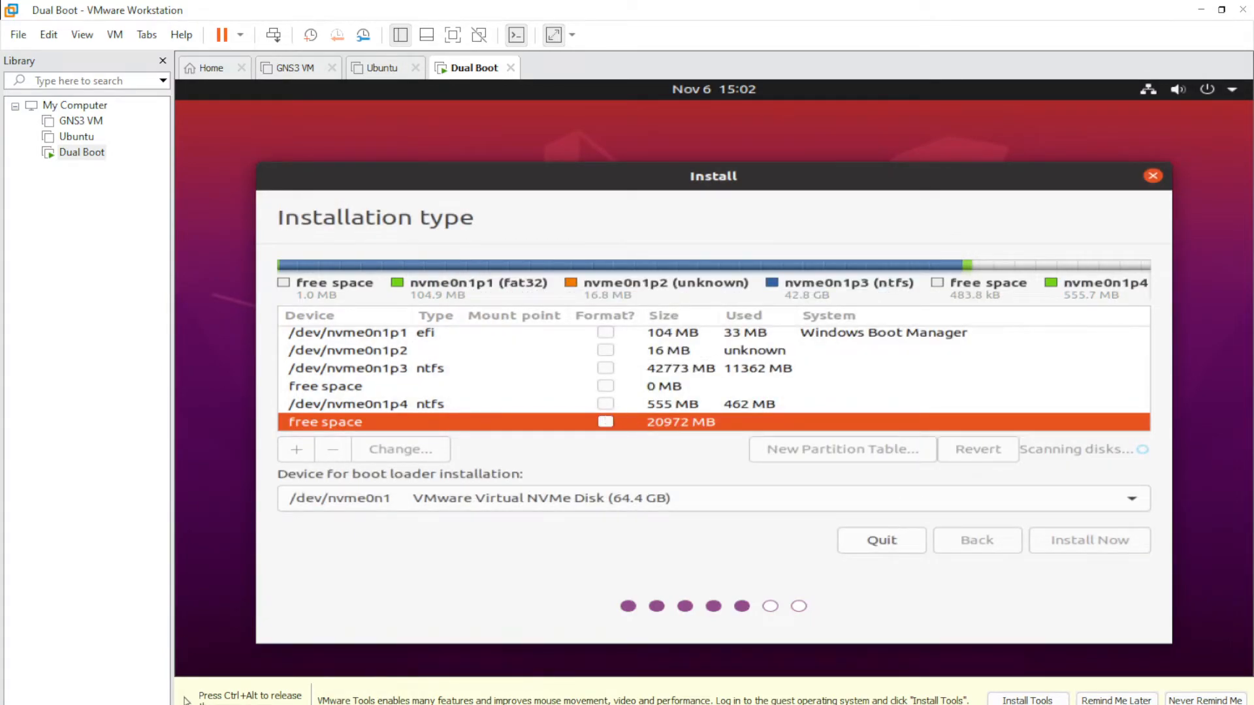
pyautogui.scroll(-3, 607, 411)
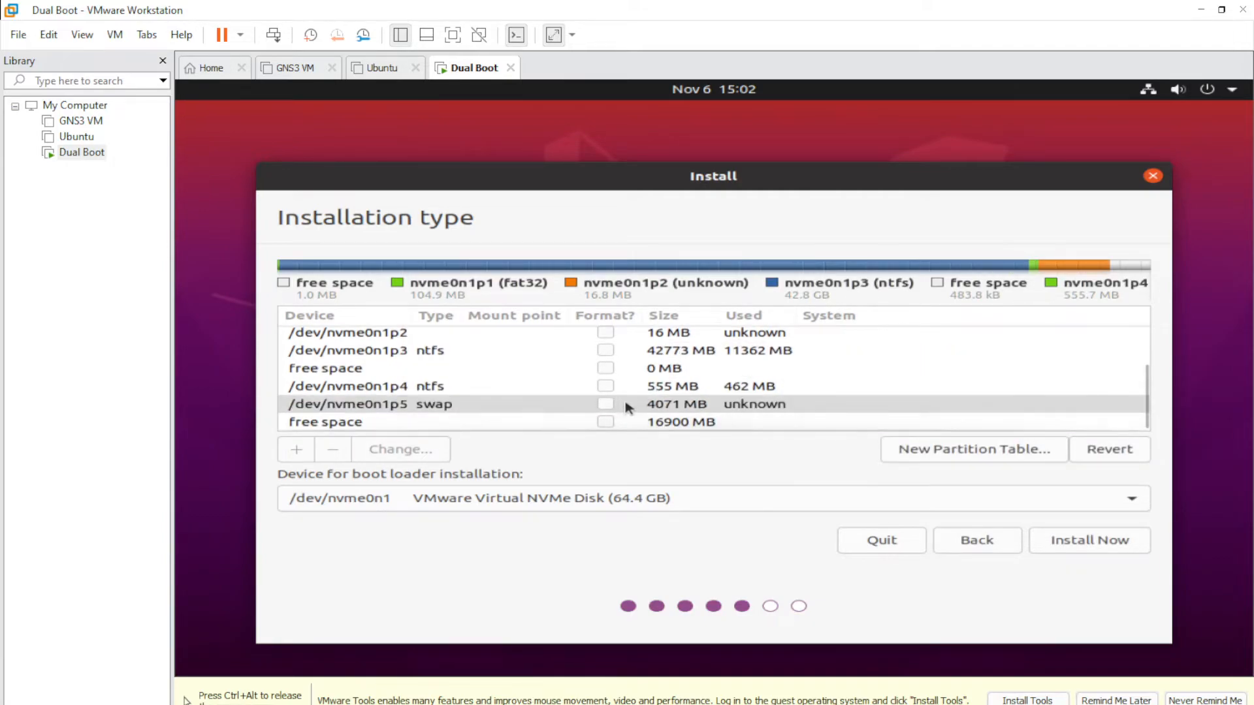
# - Turn the remaining 16900 MB free space into an ext4 partition mounted at /
pyautogui.click(395, 425)
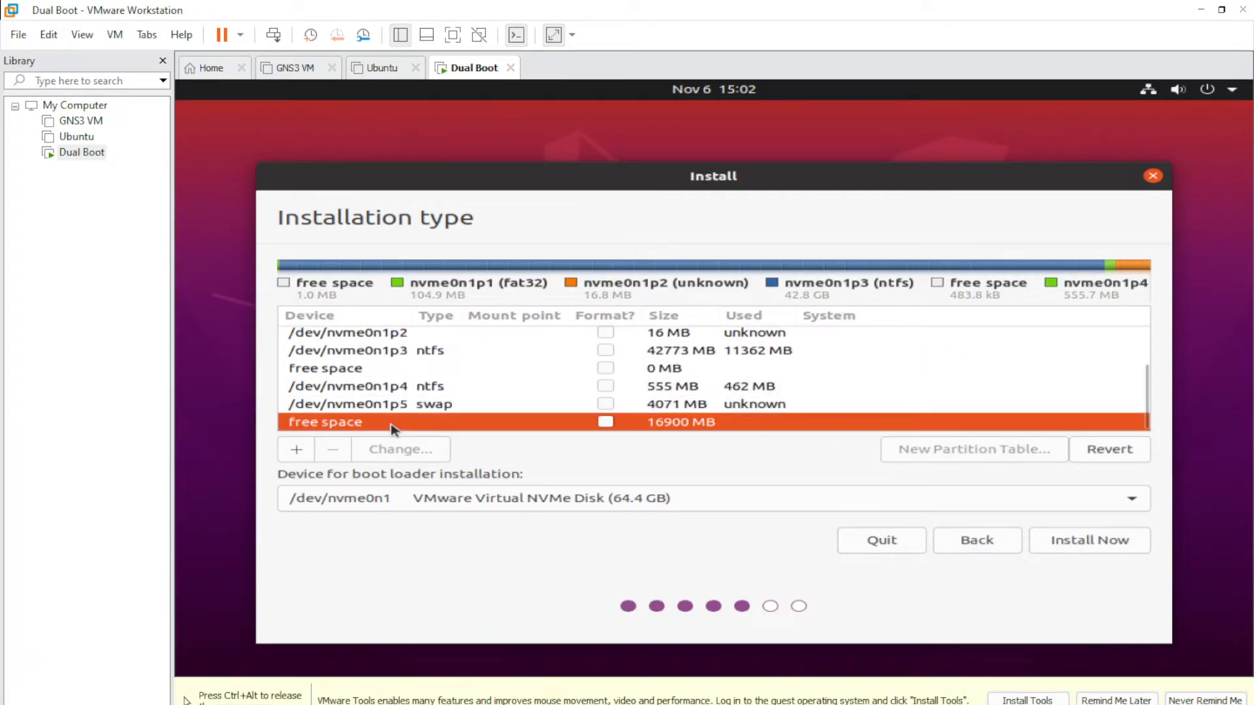
pyautogui.click(297, 450)
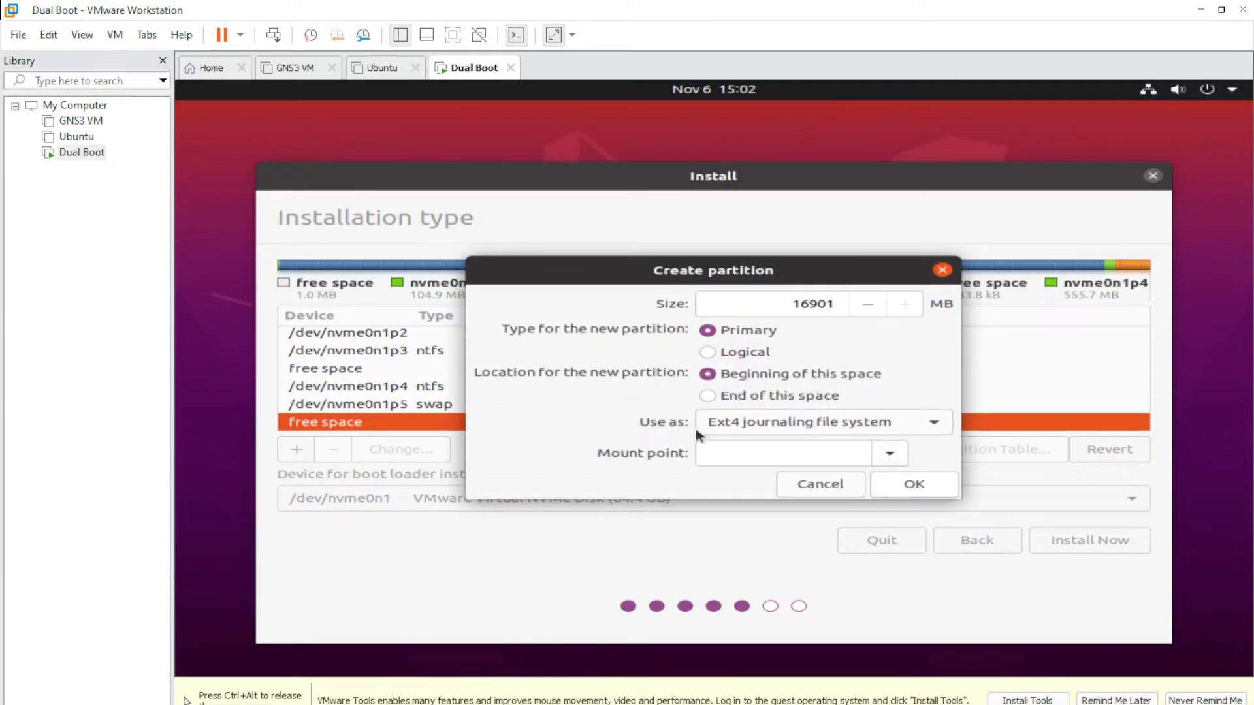
pyautogui.click(889, 455)
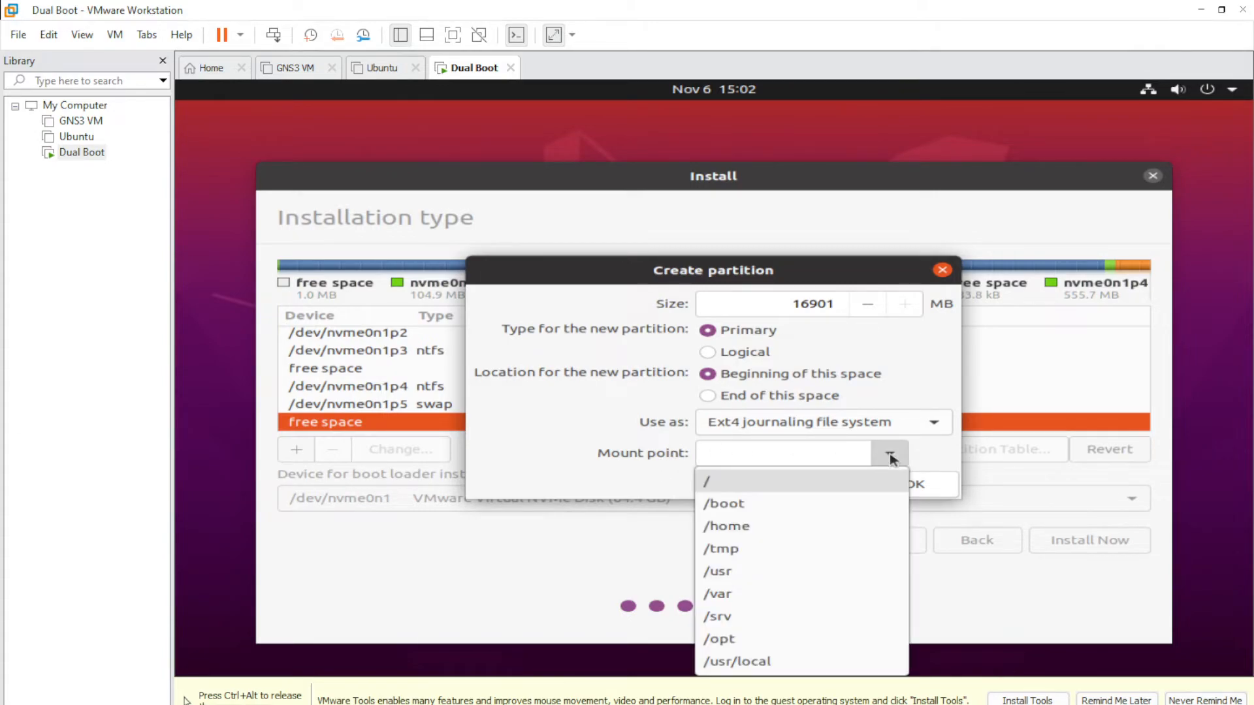
pyautogui.click(771, 483)
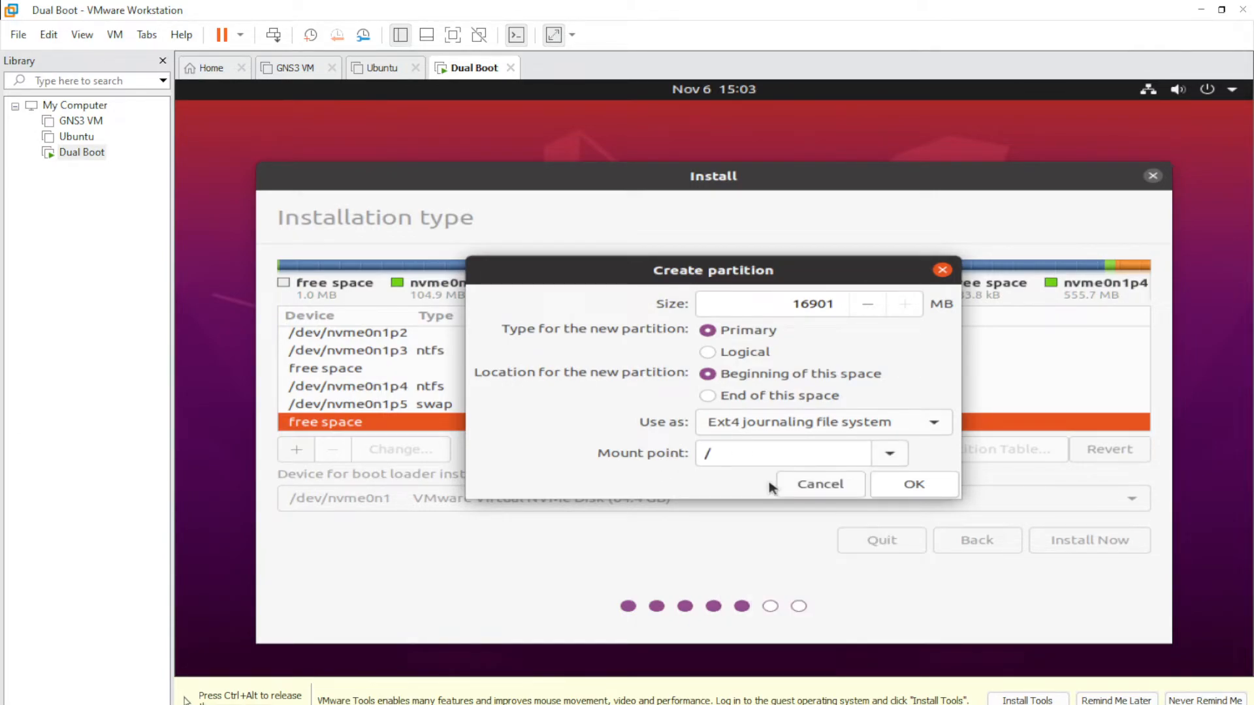
pyautogui.click(926, 487)
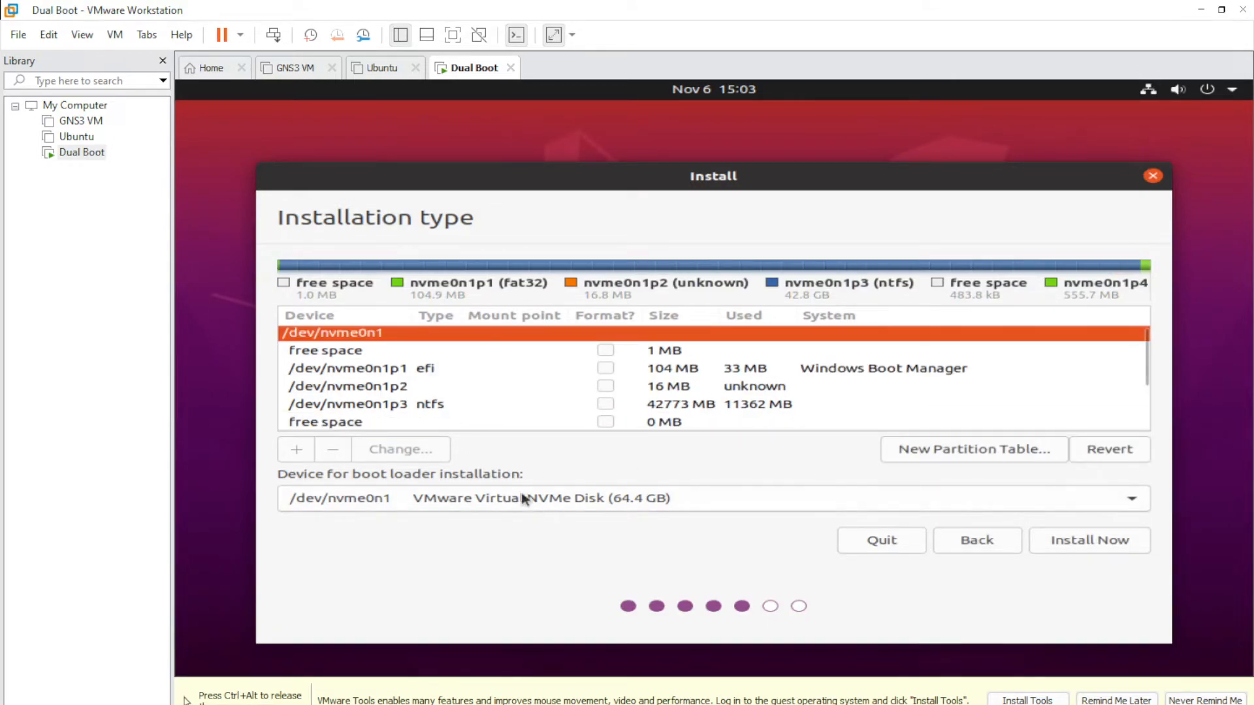
# - Select the new /dev/nvme0n1p6 ext4 root partition and choose Install Now
pyautogui.click(617, 406)
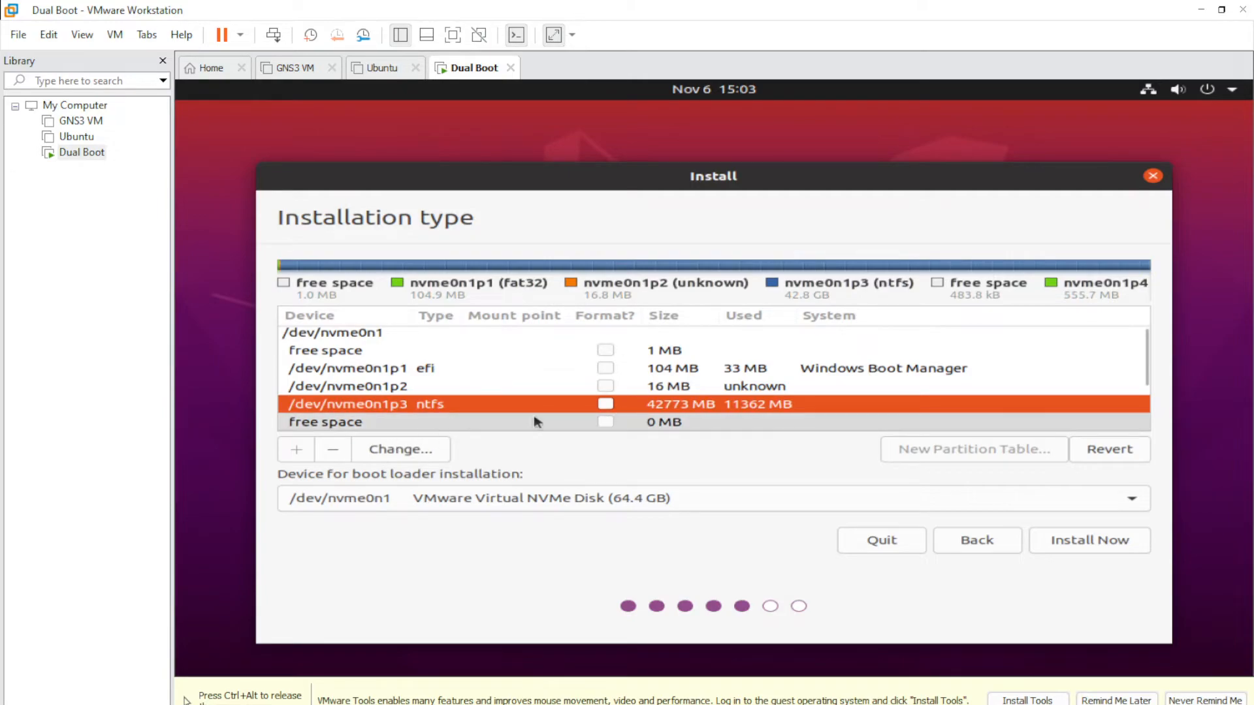
pyautogui.scroll(-4, 1122, 369)
pyautogui.scroll(-1, 1141, 391)
pyautogui.moveTo(1142, 393); pyautogui.dragTo(1145, 420)
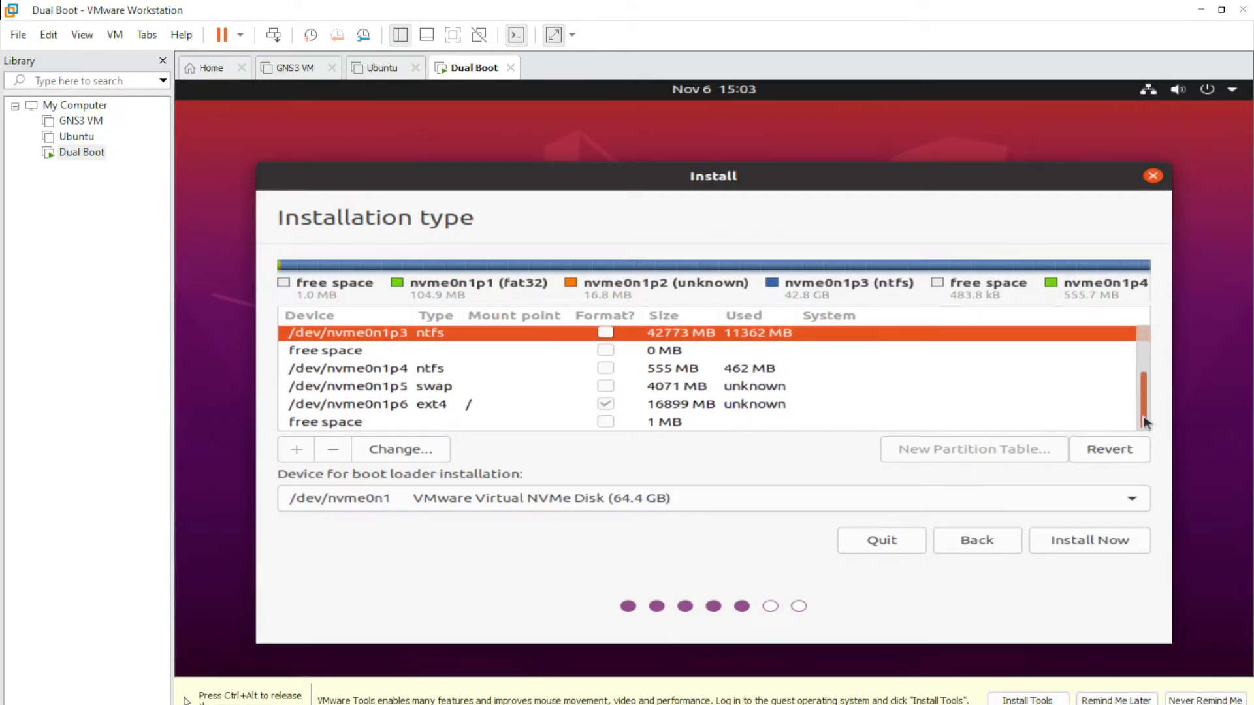
pyautogui.click(380, 406)
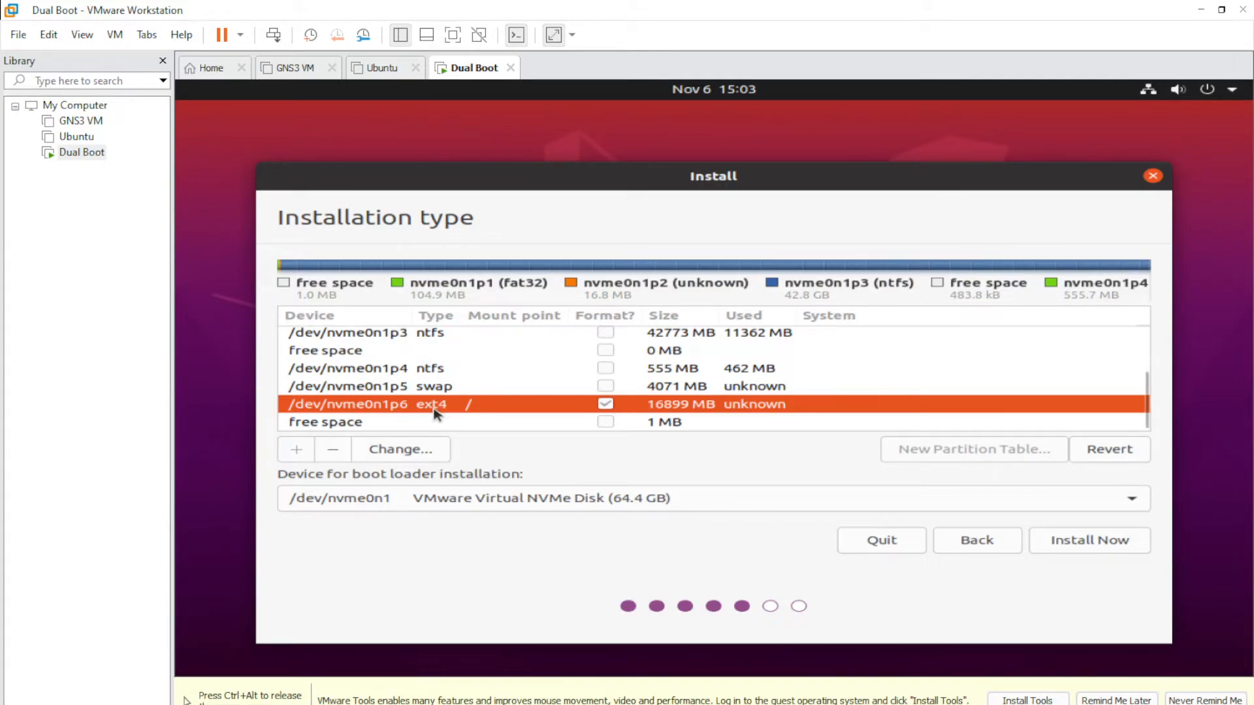
pyautogui.click(1083, 542)
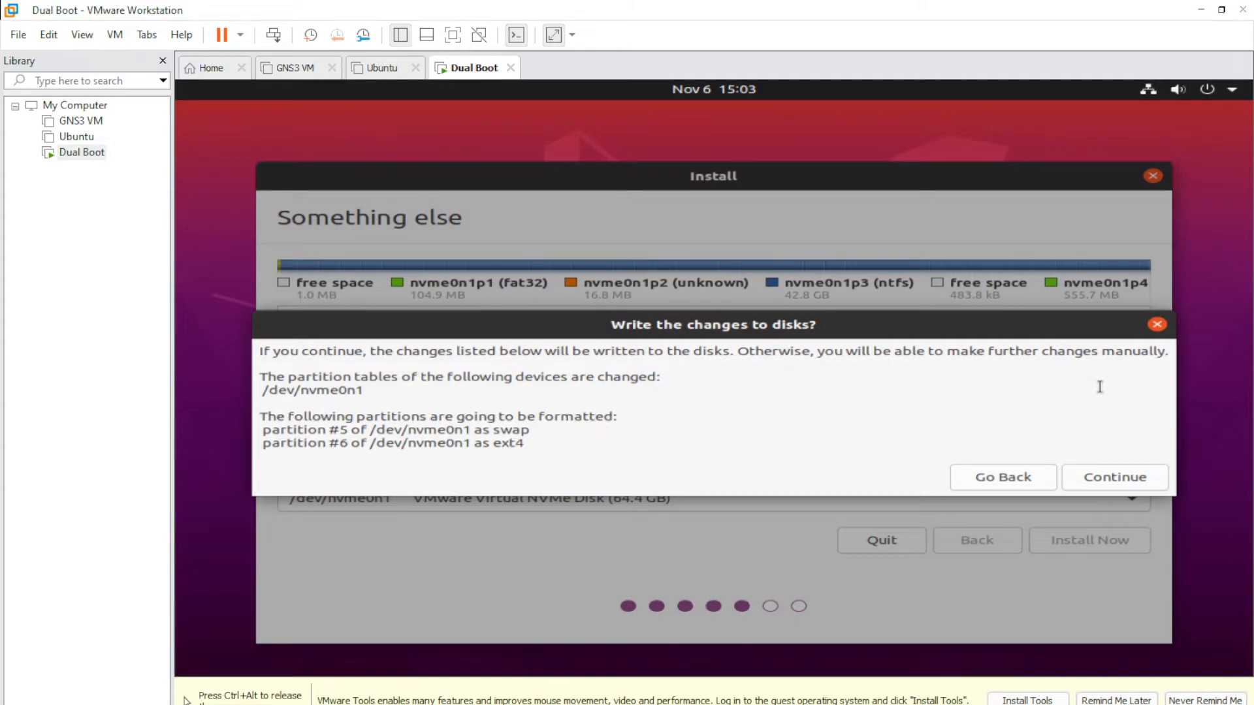
# - Confirm writing the swap and ext4 partition changes to disk
pyautogui.click(1109, 478)
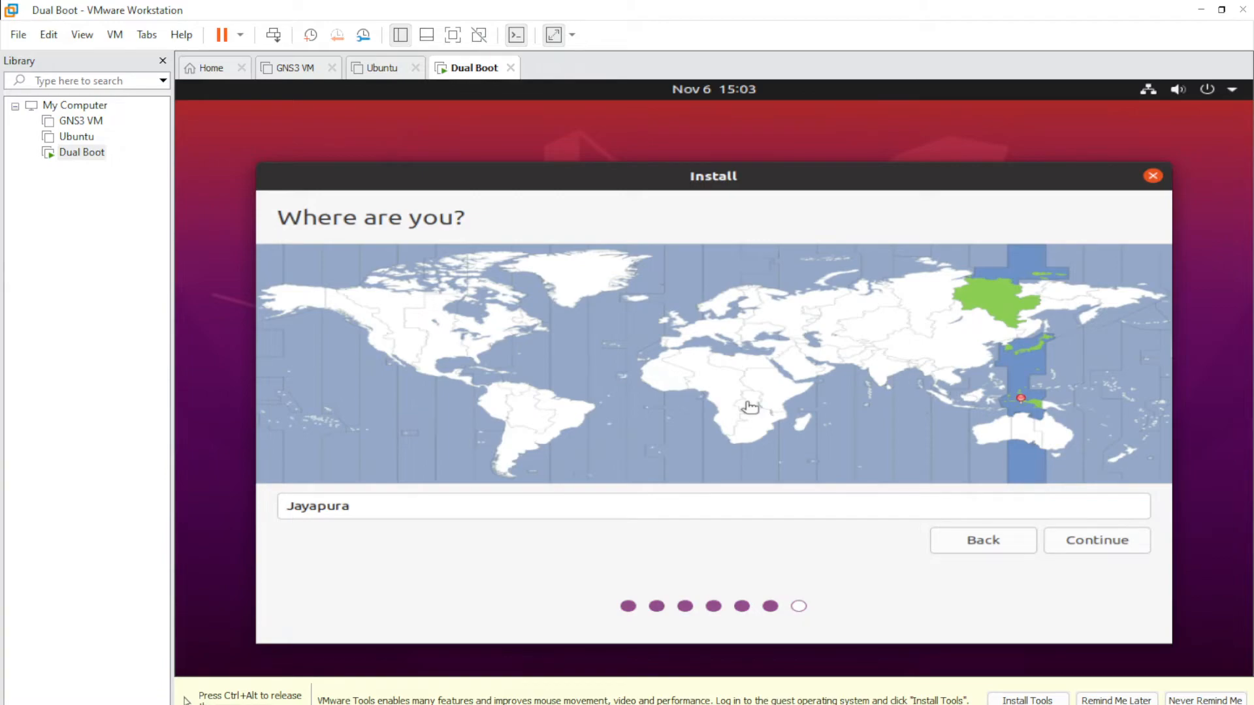
# - Pick Jayapura as the location on the timezone map and continue
pyautogui.click(944, 408)
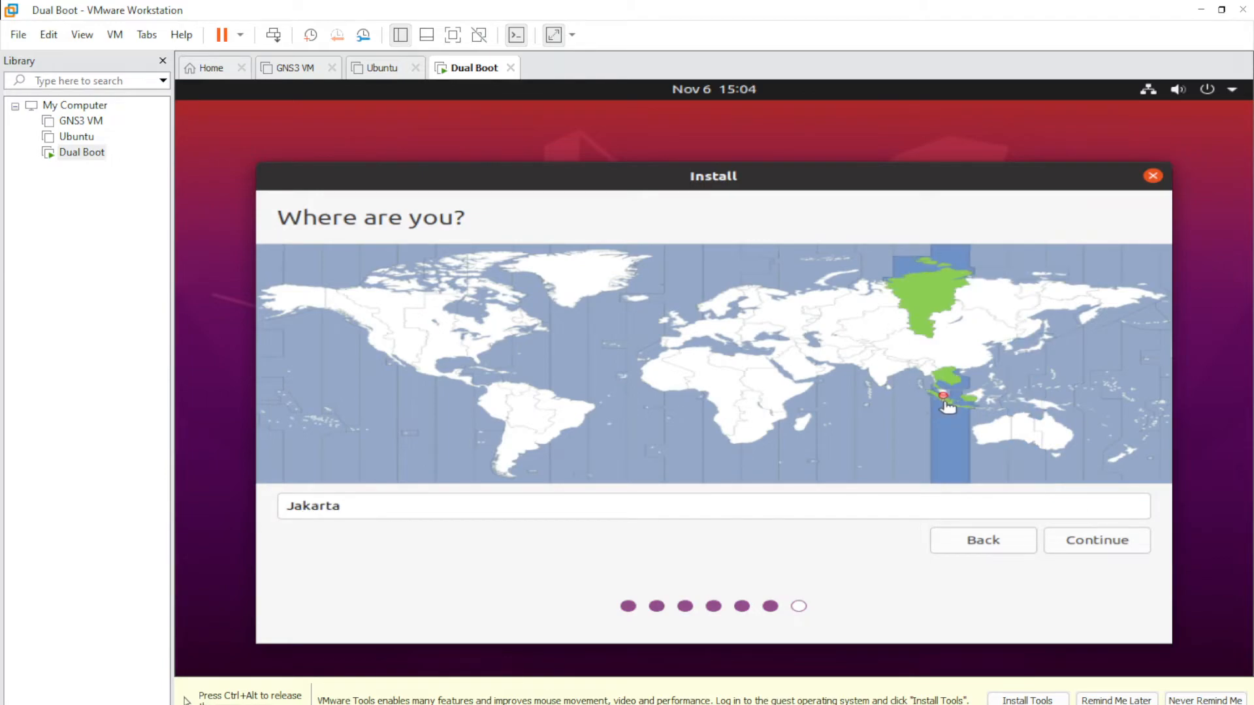
pyautogui.click(1036, 405)
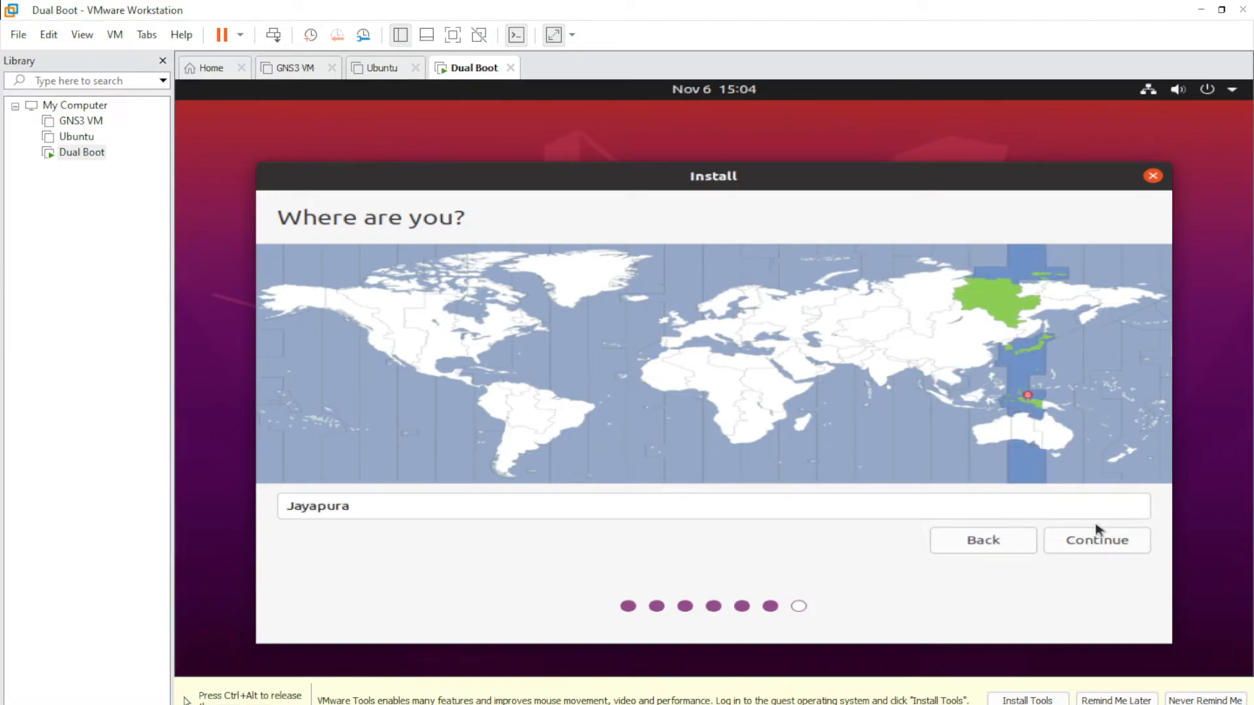
pyautogui.click(1111, 546)
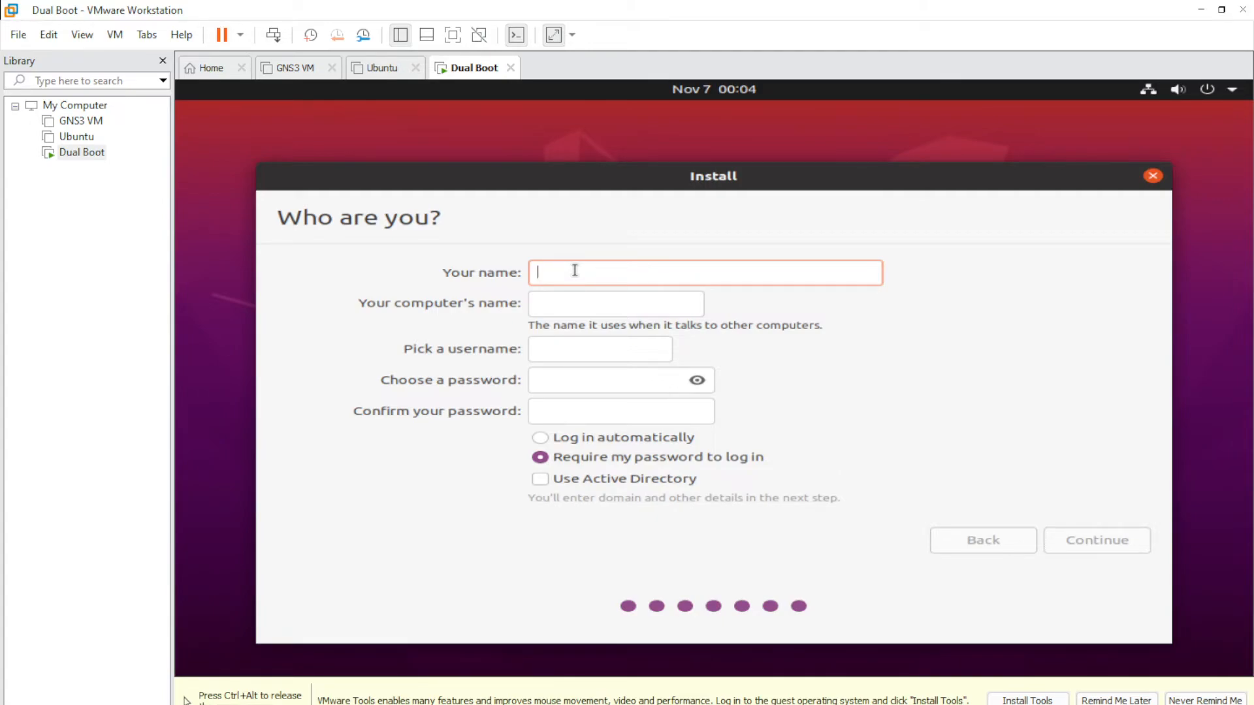
# - Enter name OS, computer name abc, username abc, and type and confirm the account password
pyautogui.write('OS')
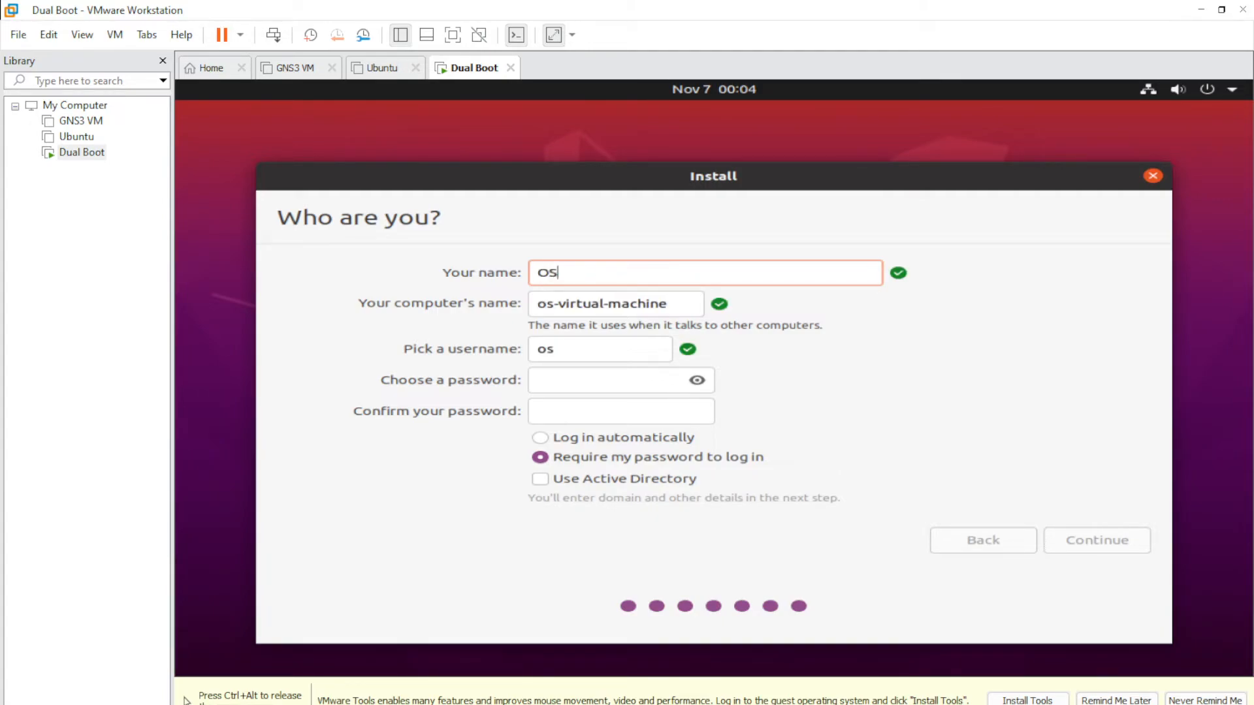
pyautogui.moveTo(674, 304); pyautogui.dragTo(553, 307)
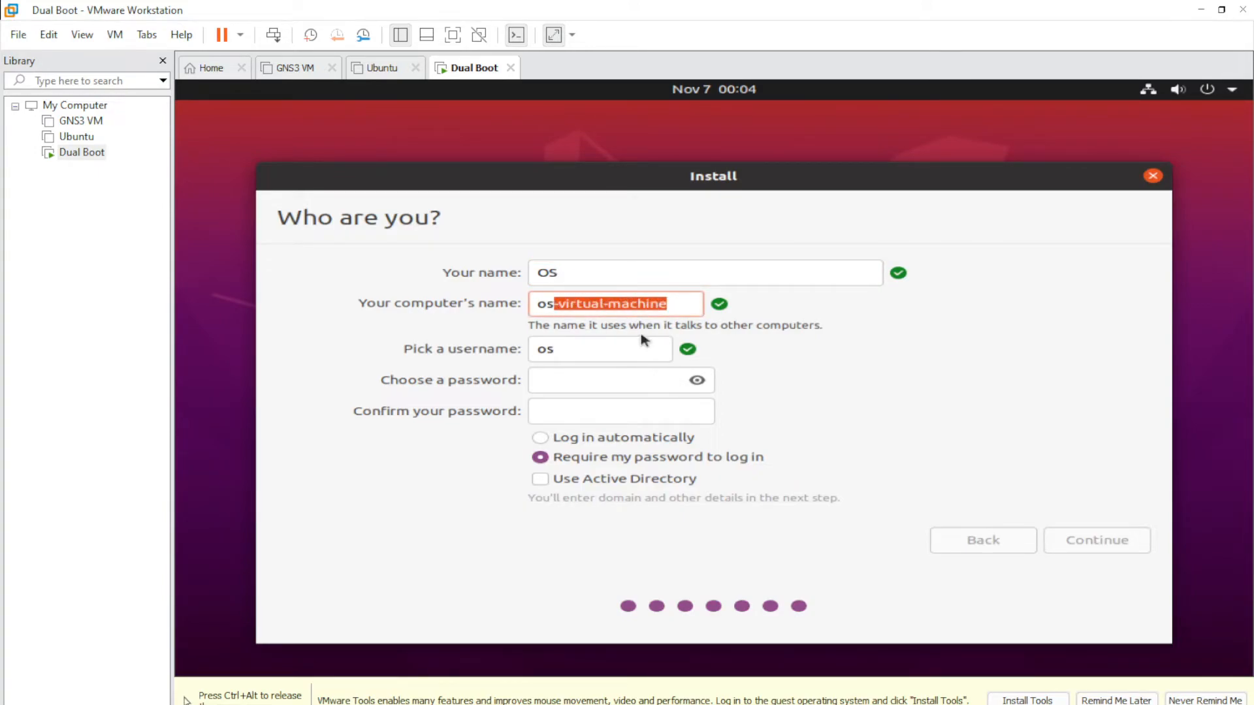
pyautogui.press('BackSpace')
pyautogui.press('BackSpace')
pyautogui.press('BackSpace')
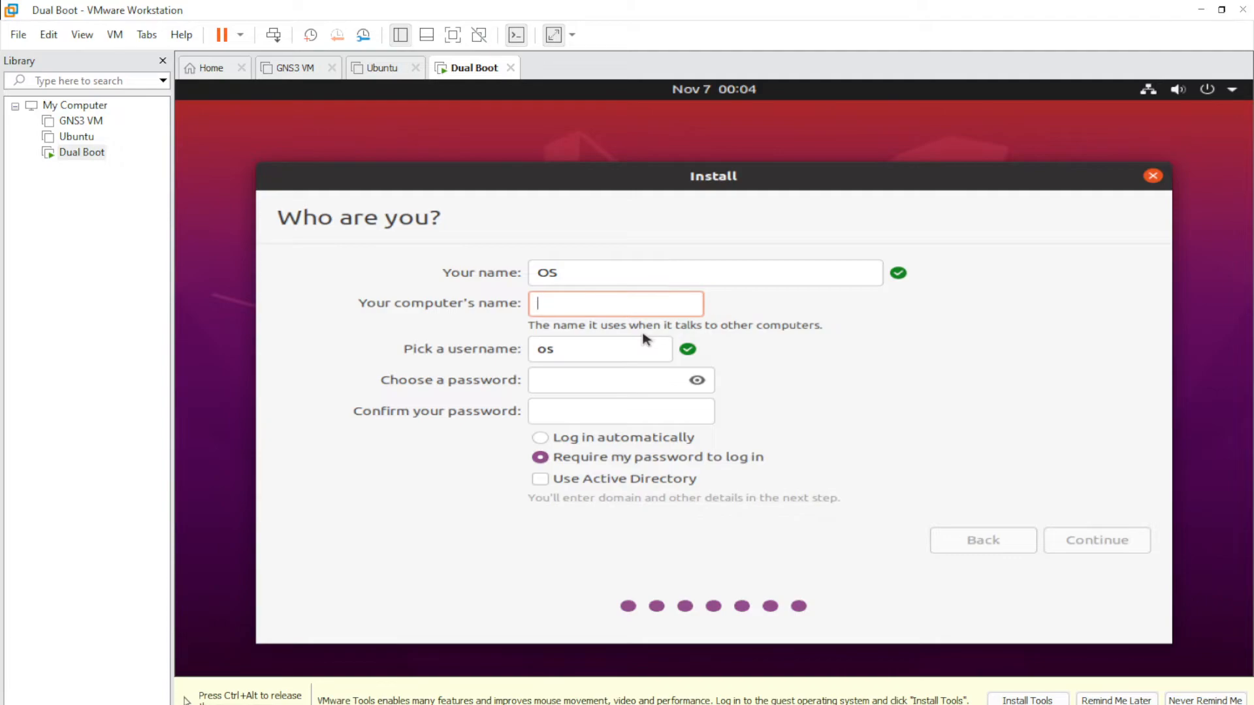
pyautogui.write('abc')
pyautogui.press('Tab')
pyautogui.write('abc')
pyautogui.click(589, 381)
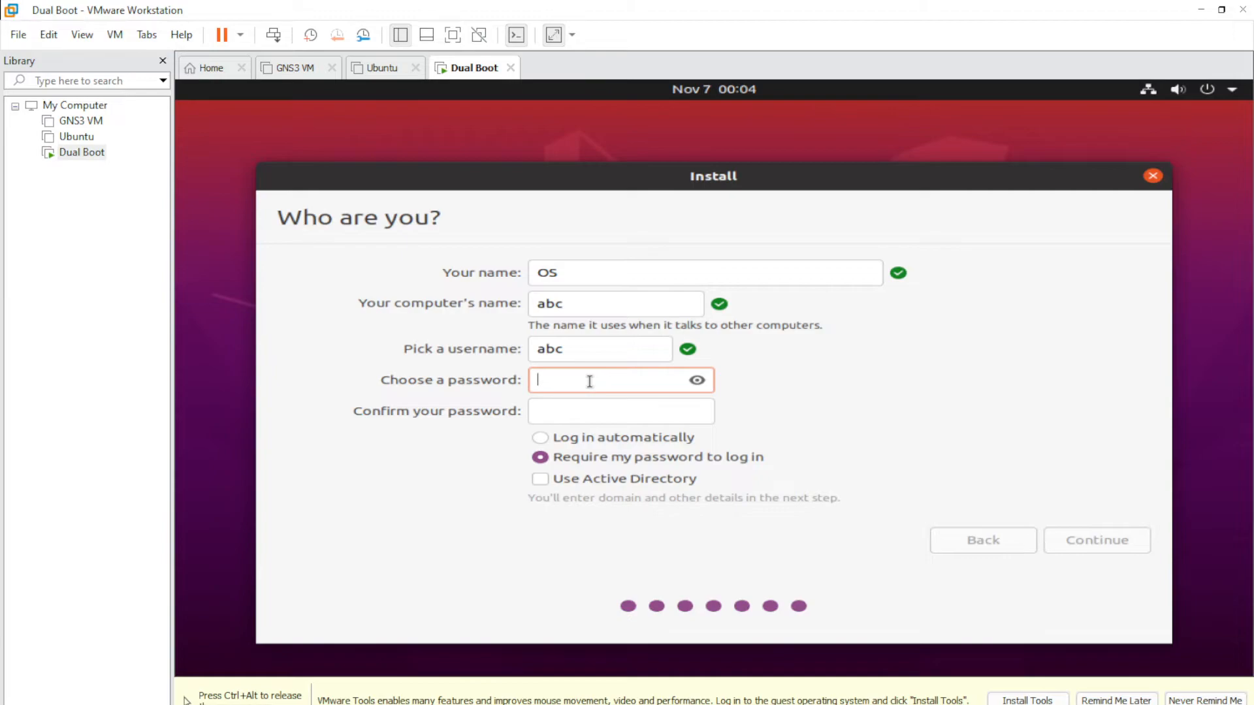
pyautogui.write('abc')
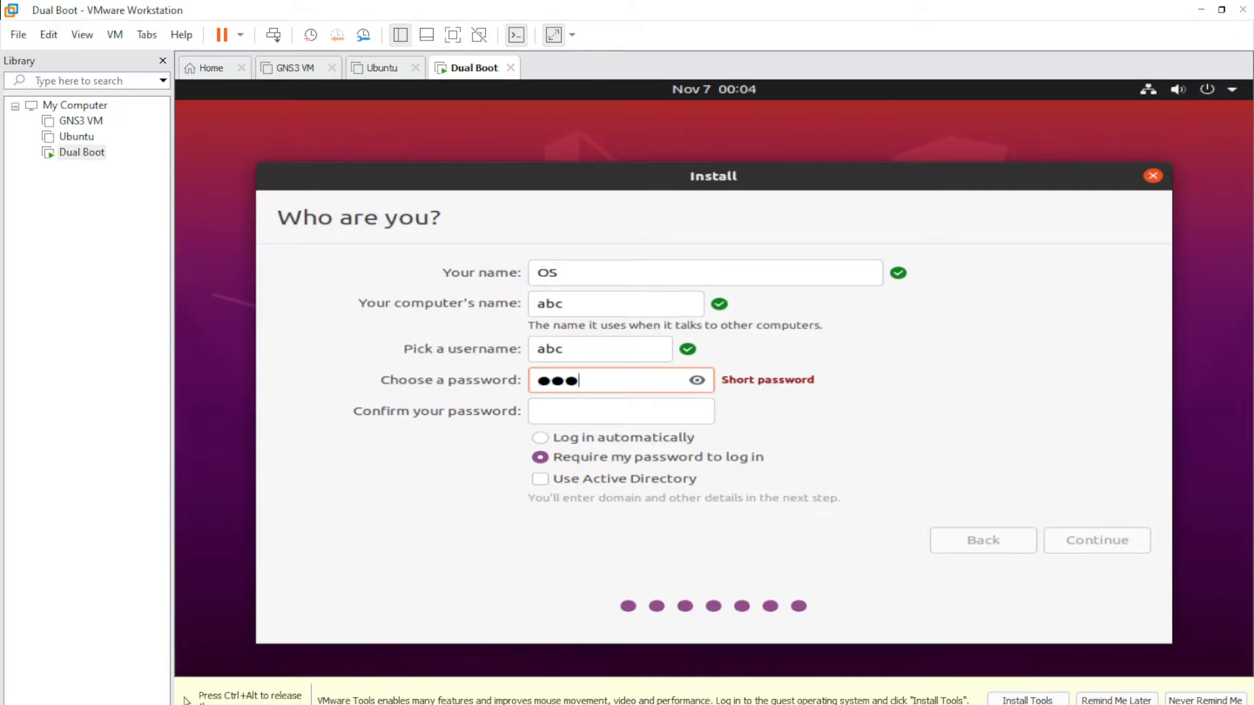
pyautogui.click(569, 413)
pyautogui.write('abc')
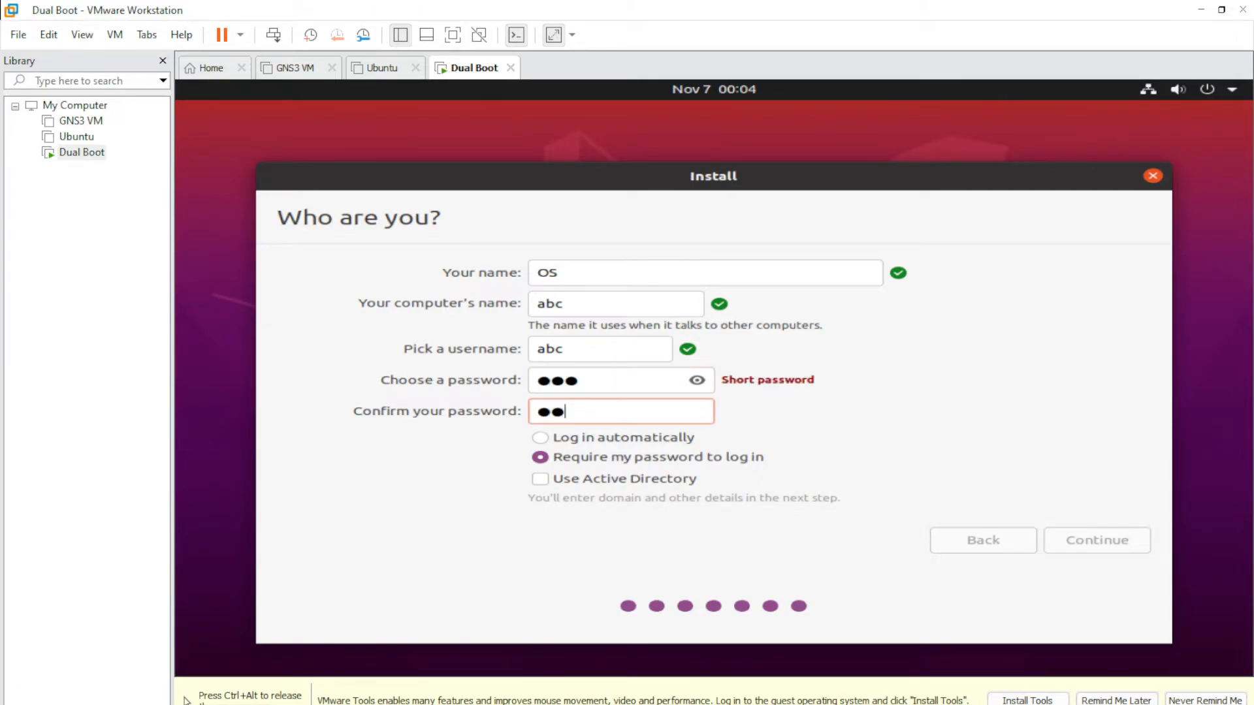
# - Choose Log in automatically and start the installation
pyautogui.click(541, 439)
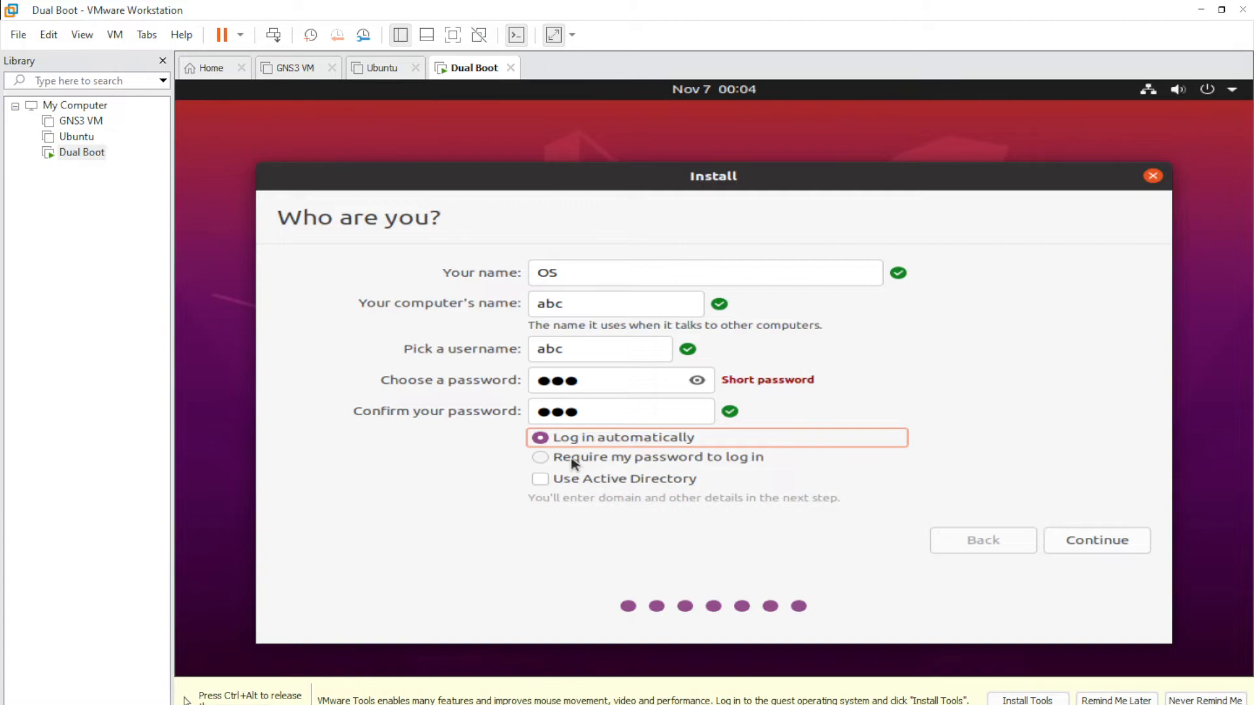
pyautogui.click(541, 459)
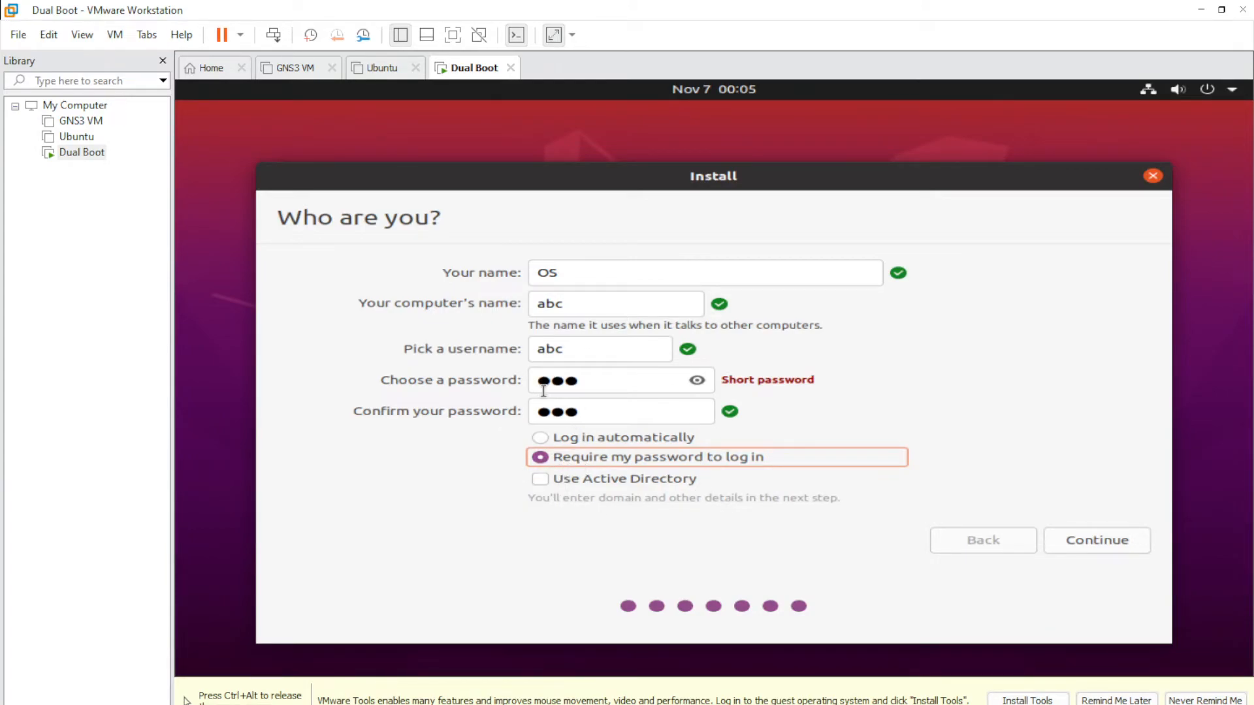
pyautogui.click(540, 437)
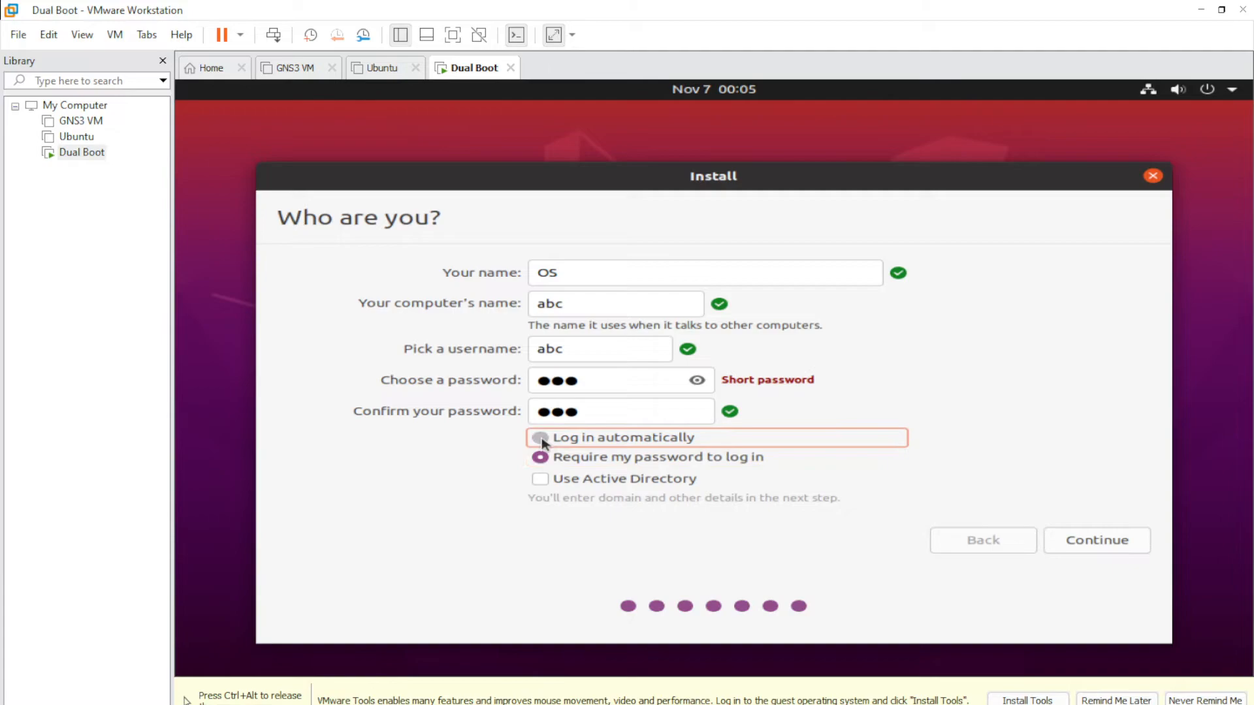
pyautogui.click(1097, 541)
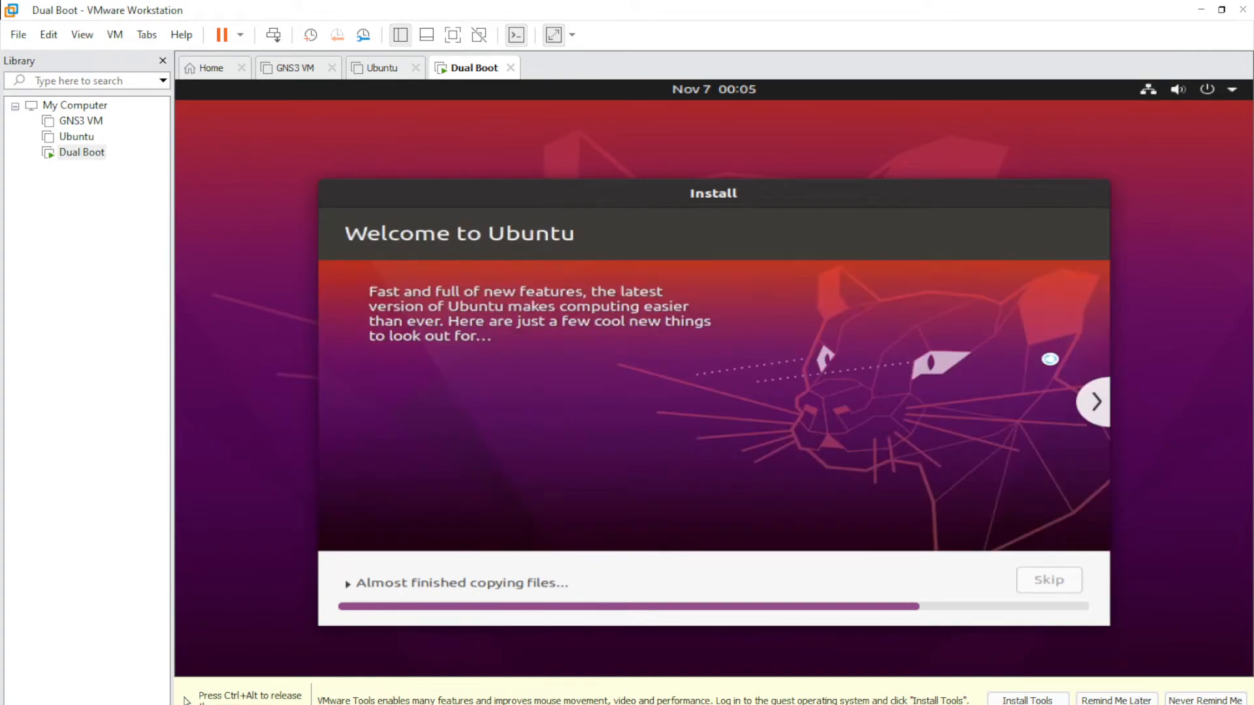
# - Release input from the VM with Ctrl+Alt and bring OBS Studio to the front
pyautogui.hotkey('ctrl', 'alt')
pyautogui.moveTo(761, 704)
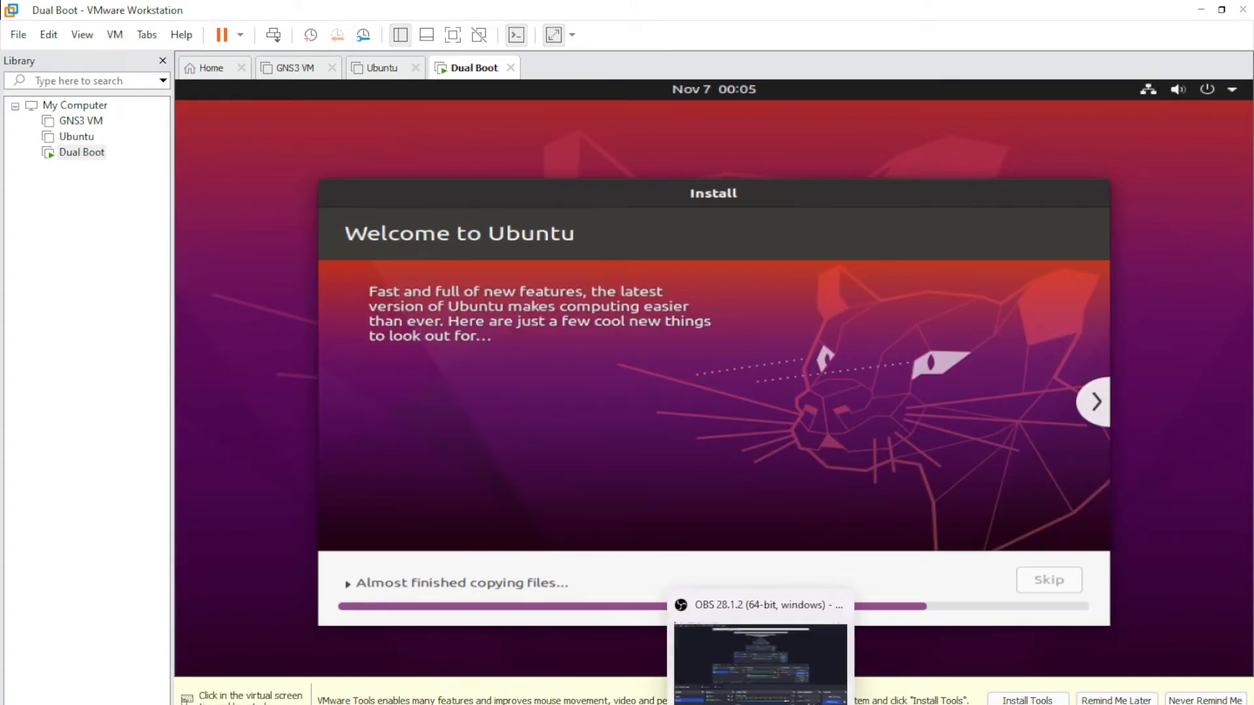
pyautogui.click(760, 660)
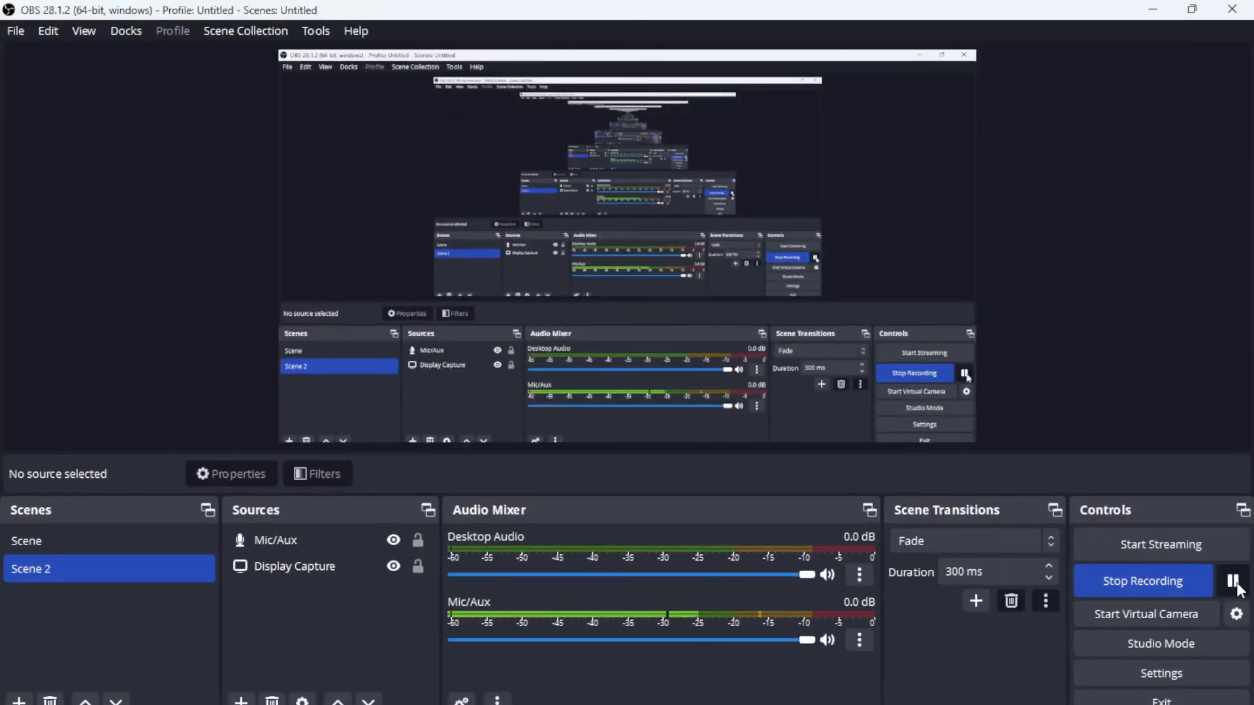
# - Minimize OBS Studio so the VMware Ubuntu installer is visible again
pyautogui.click(1155, 8)
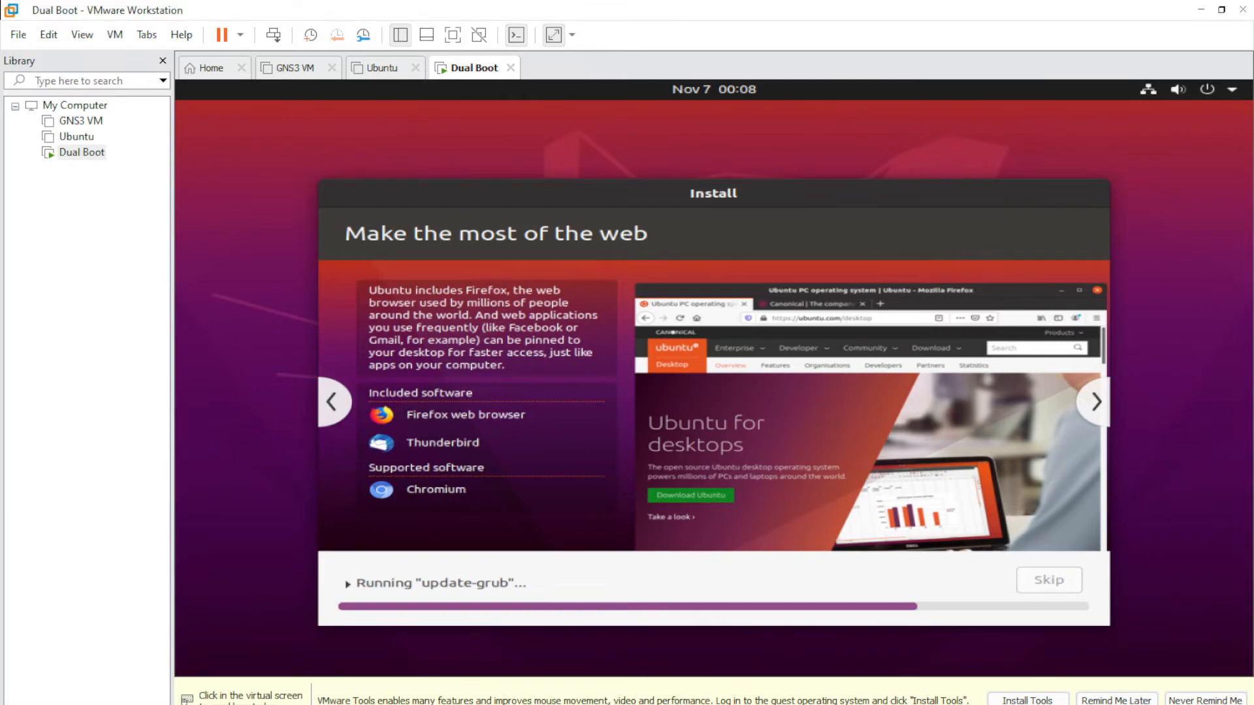
pyautogui.moveTo(760, 704)
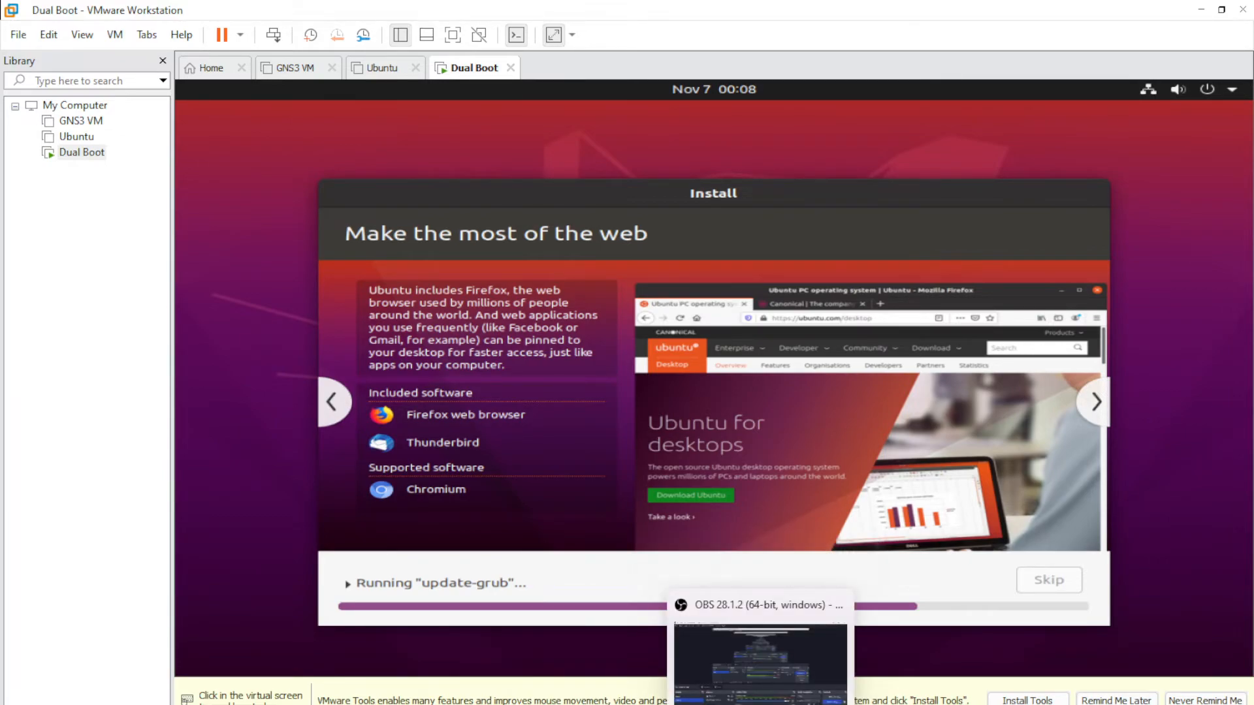
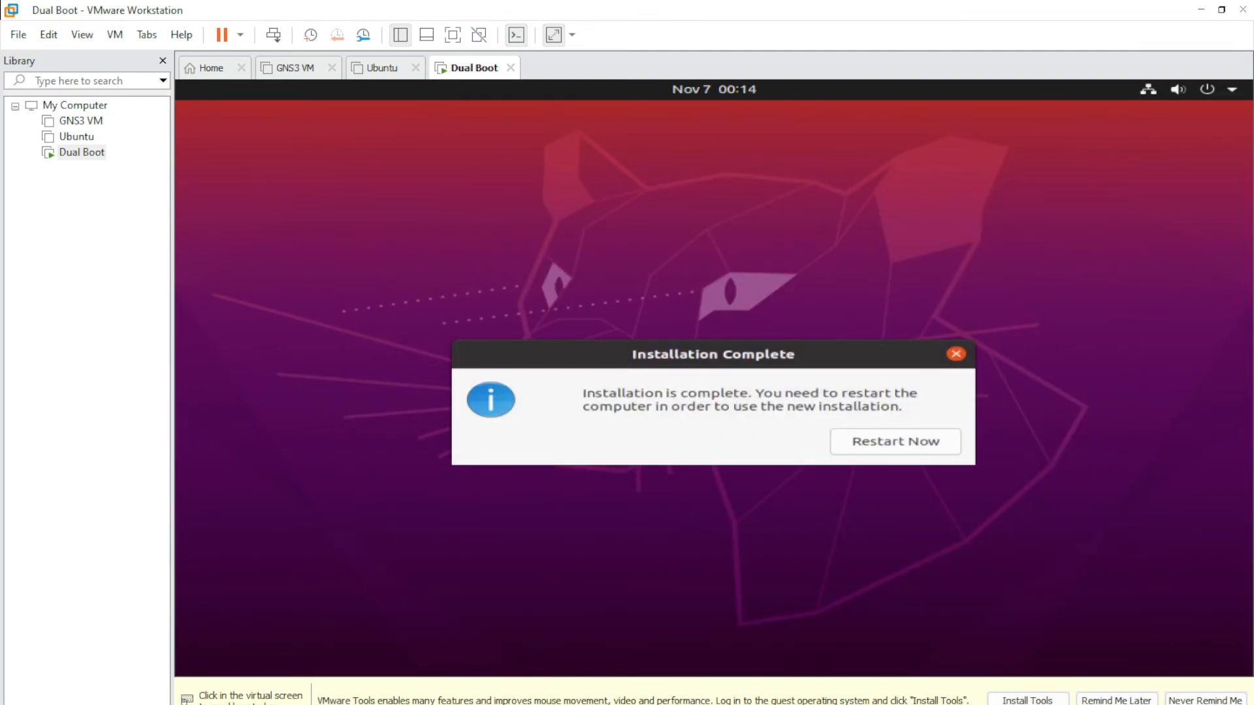
# - Restart the VM after installation and confirm the installation medium is removed
pyautogui.click(859, 606)
pyautogui.click(896, 442)
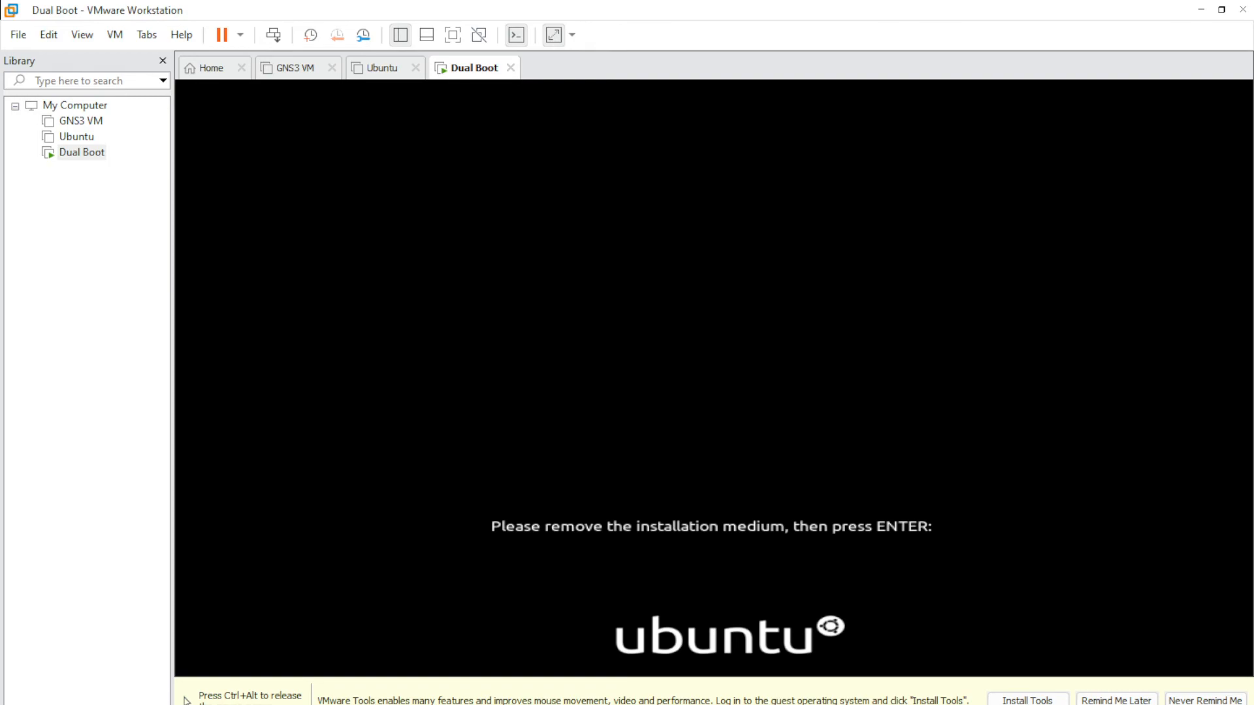
pyautogui.press('Return')
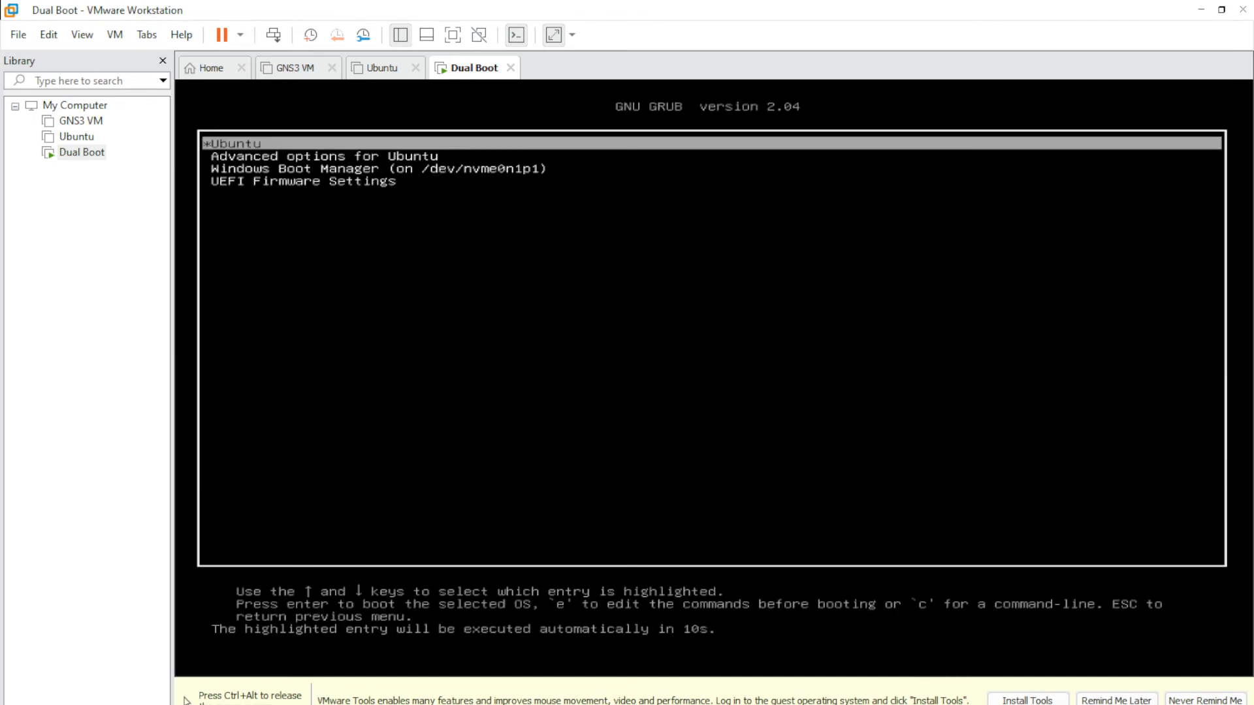
# - Stop the GRUB countdown, browse the entries, and boot Ubuntu
pyautogui.press('Down')
pyautogui.press('Down')
pyautogui.press('Up')
pyautogui.press('Up')
pyautogui.press('Down')
pyautogui.press('Down')
pyautogui.press('Up')
pyautogui.press('Up')
pyautogui.press('Down')
pyautogui.press('Up')
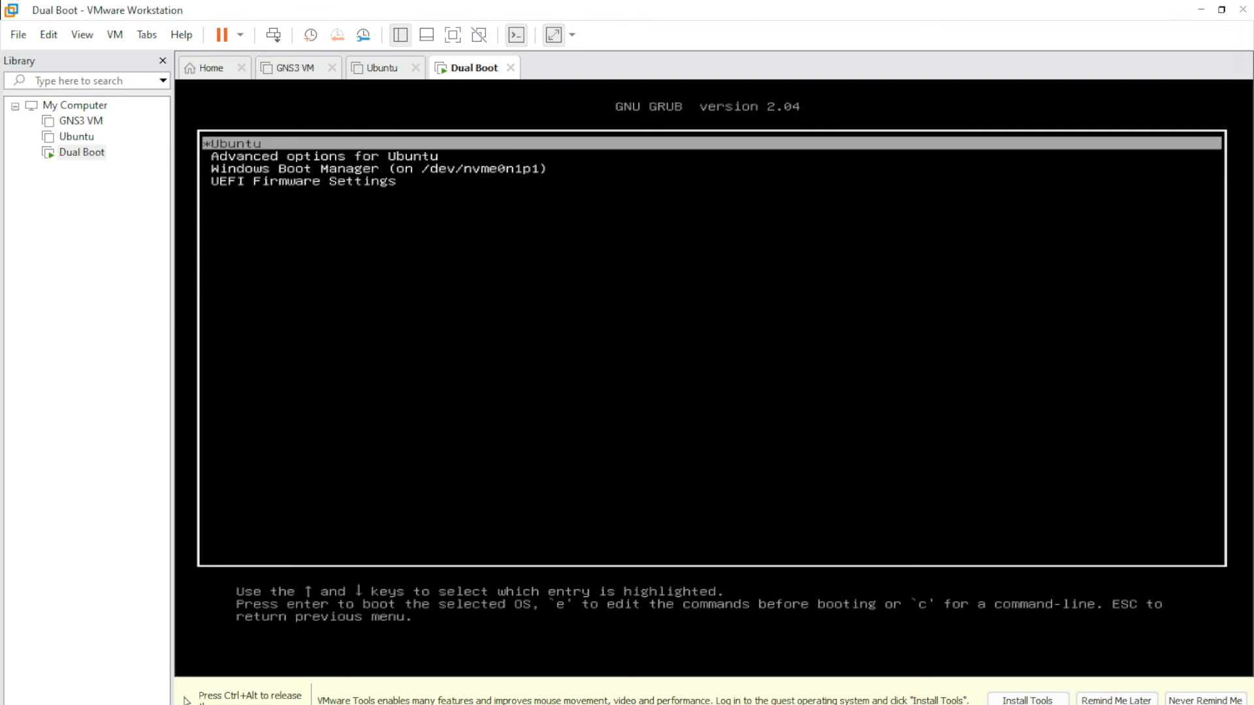
pyautogui.press('Return')
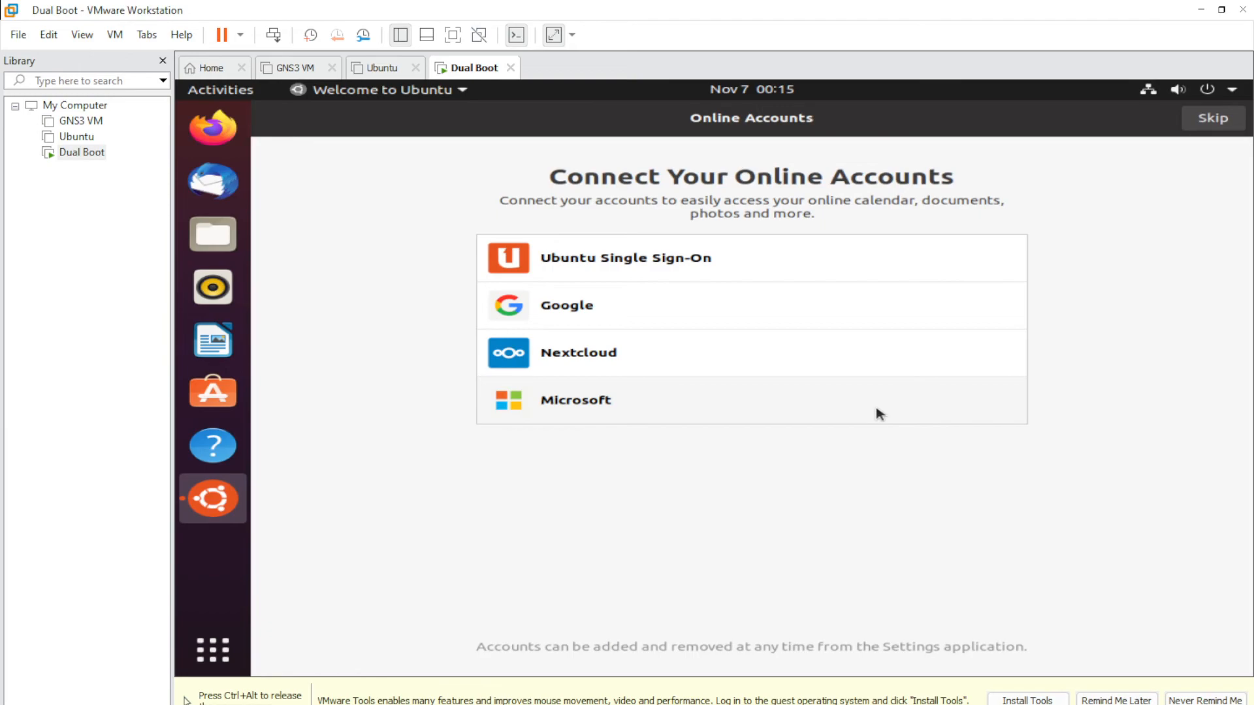
# - Skip Online Accounts and Livepatch, decline sending system info, and finish the welcome setup
pyautogui.click(1207, 120)
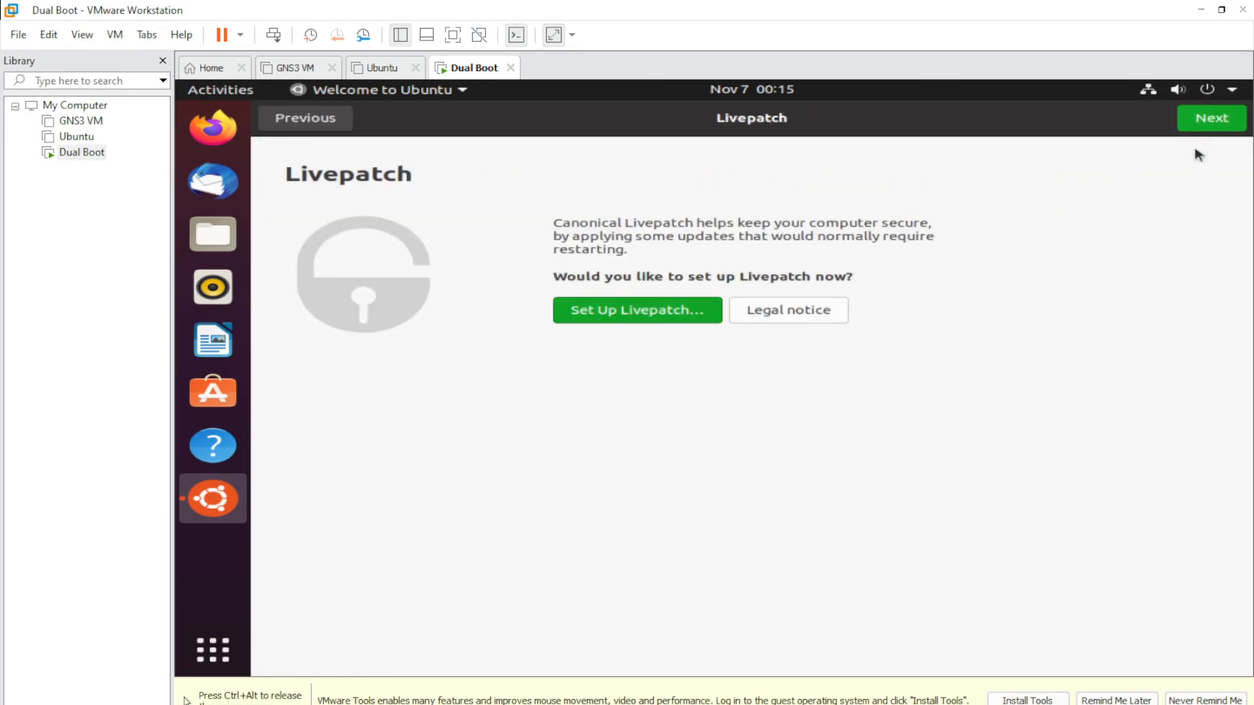
pyautogui.click(1217, 124)
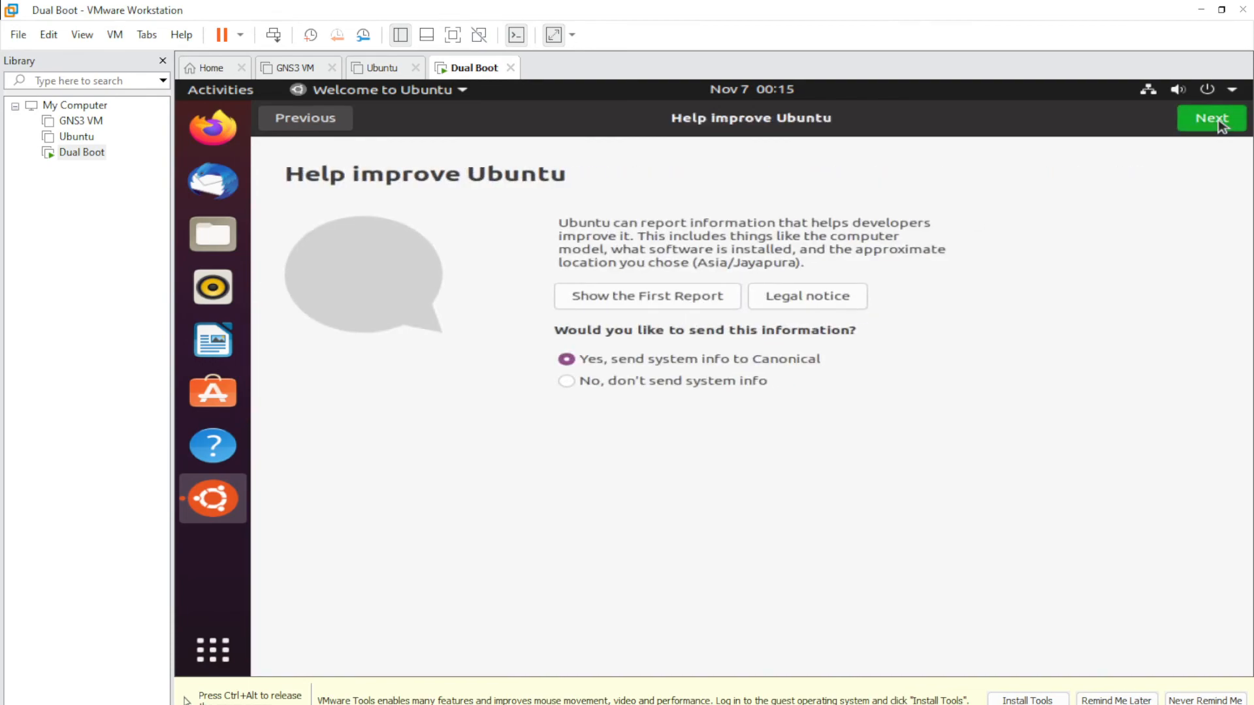
pyautogui.click(566, 384)
pyautogui.click(1202, 118)
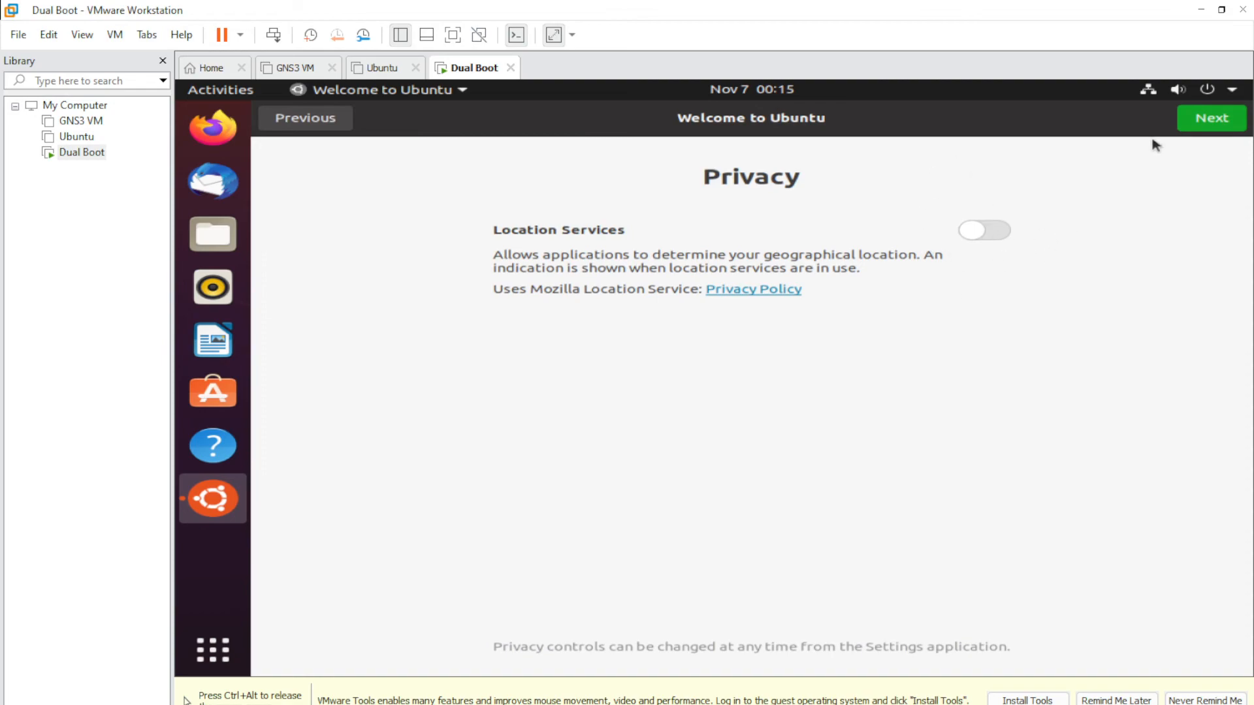
pyautogui.click(1207, 121)
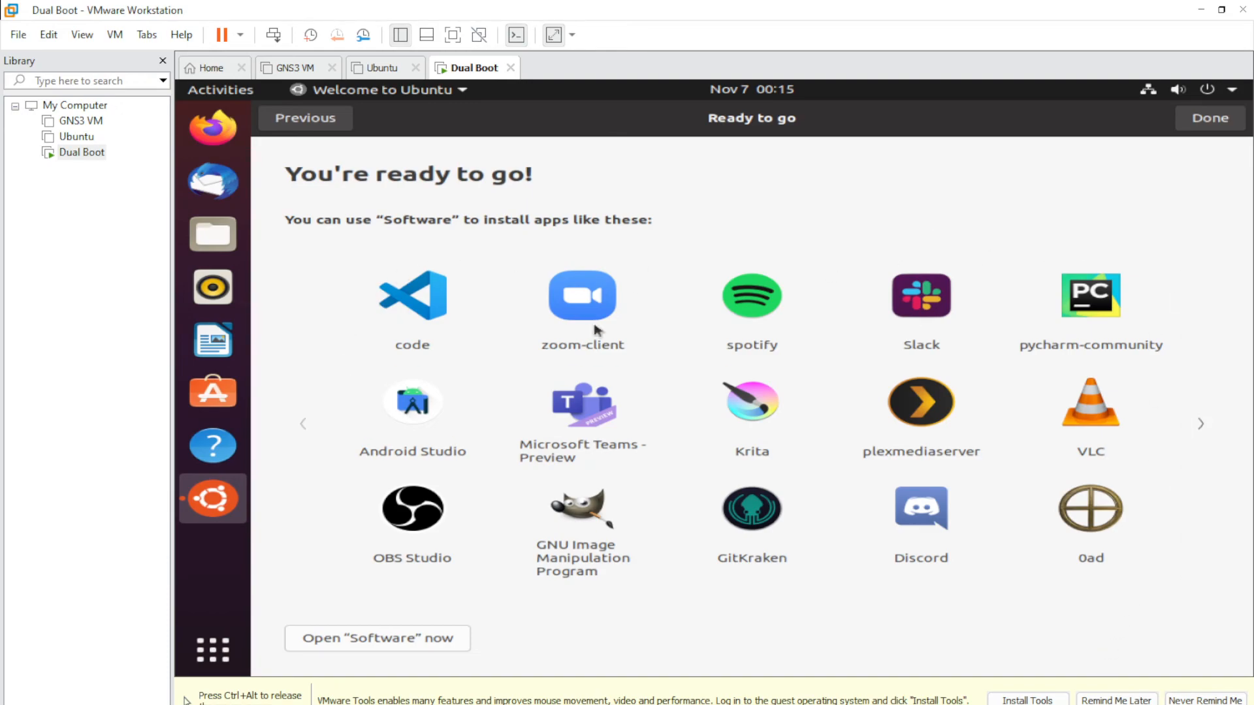
pyautogui.hotkey('ctrl', 'alt')
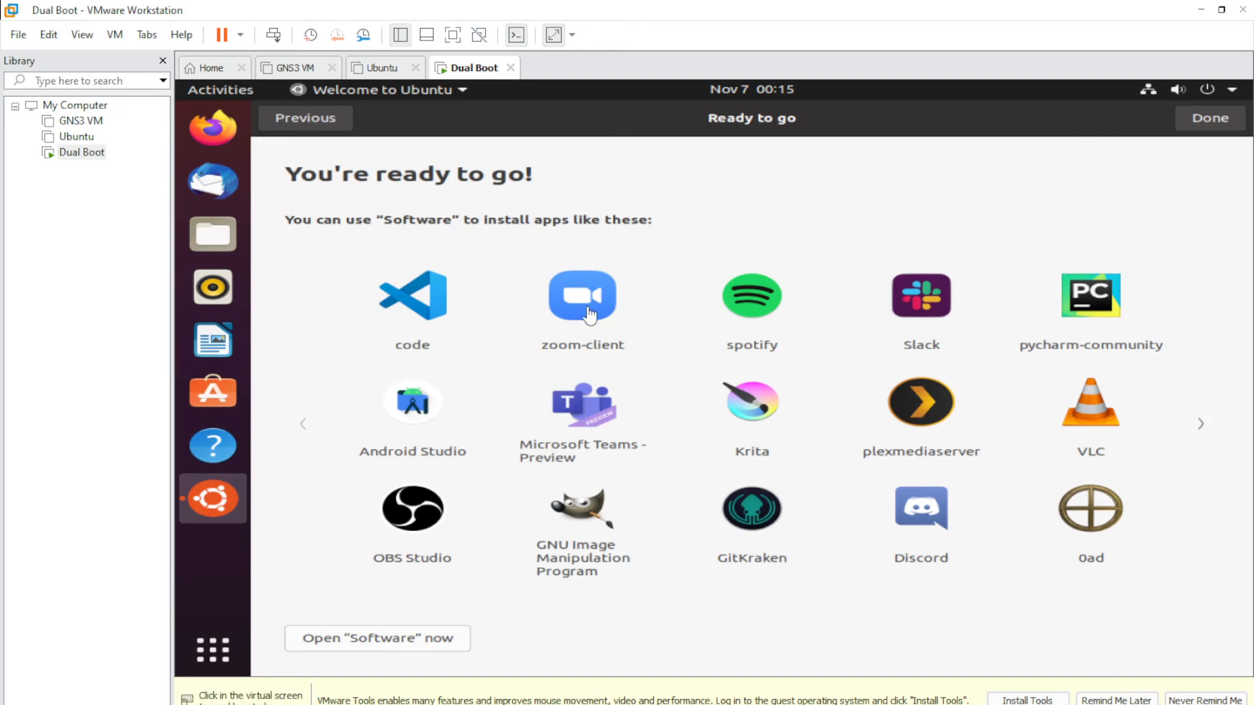
pyautogui.click(833, 442)
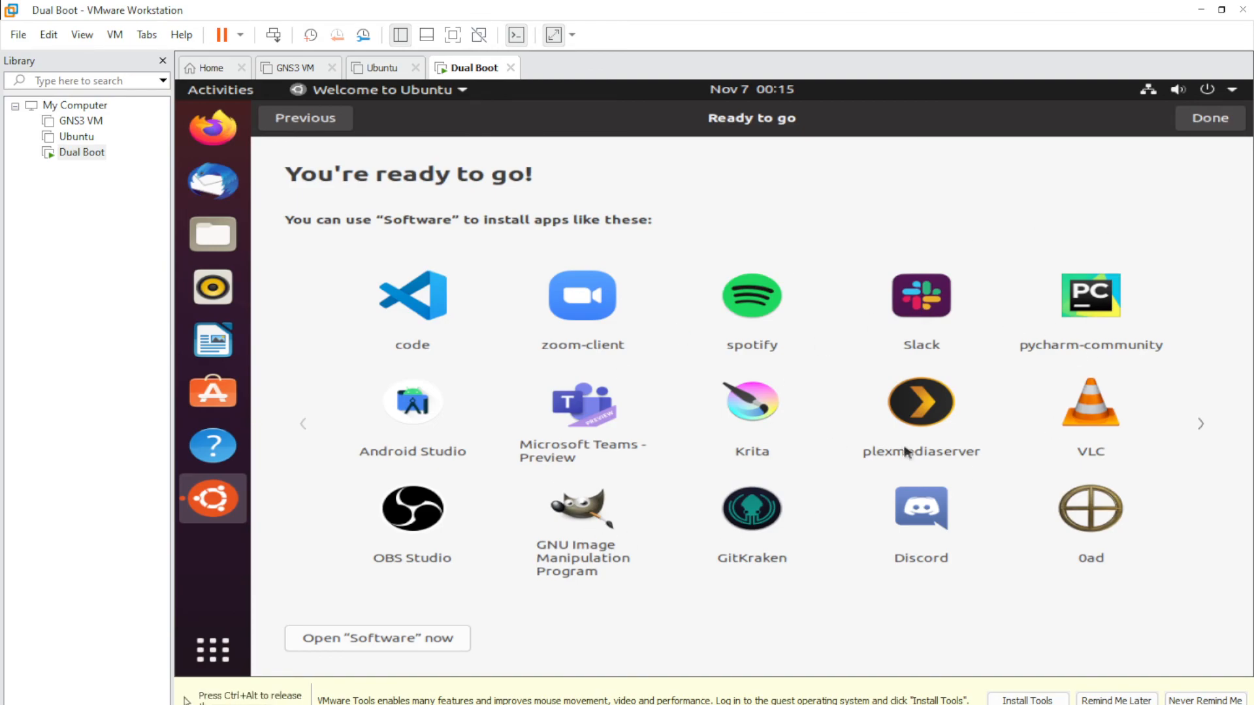
pyautogui.click(1211, 120)
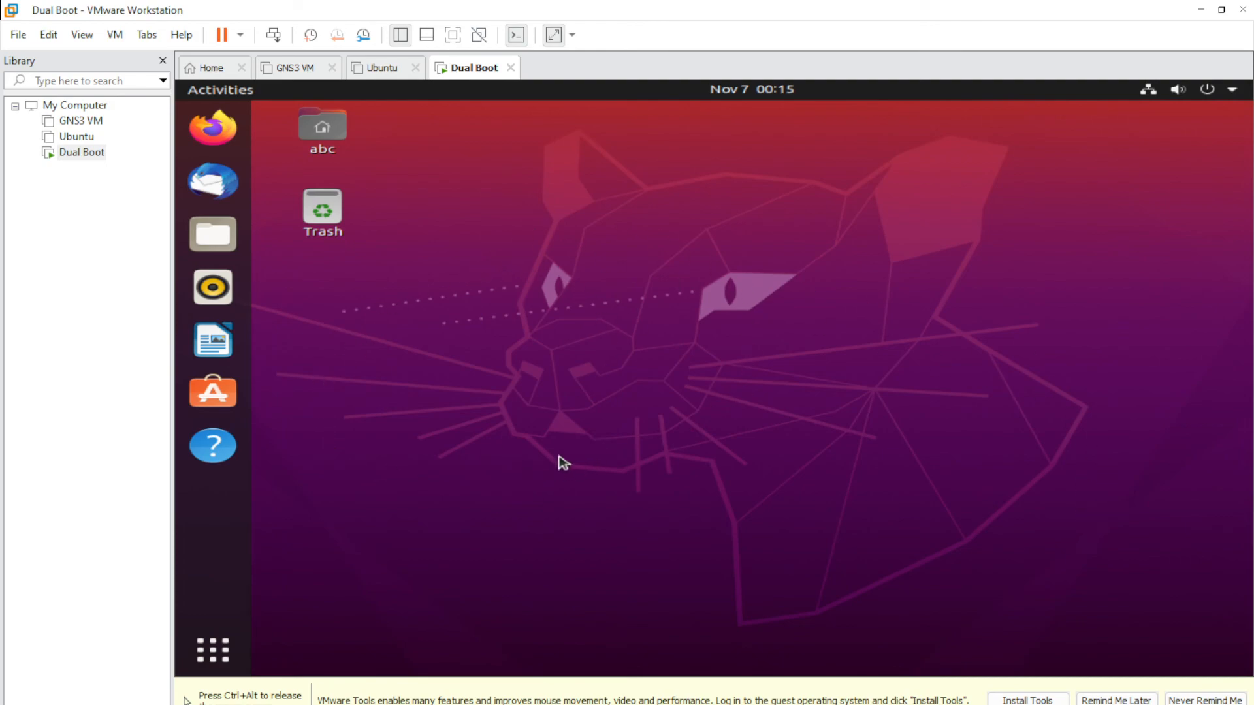
# - Restart Ubuntu through the system menu's Power Off dialog
pyautogui.click(1230, 95)
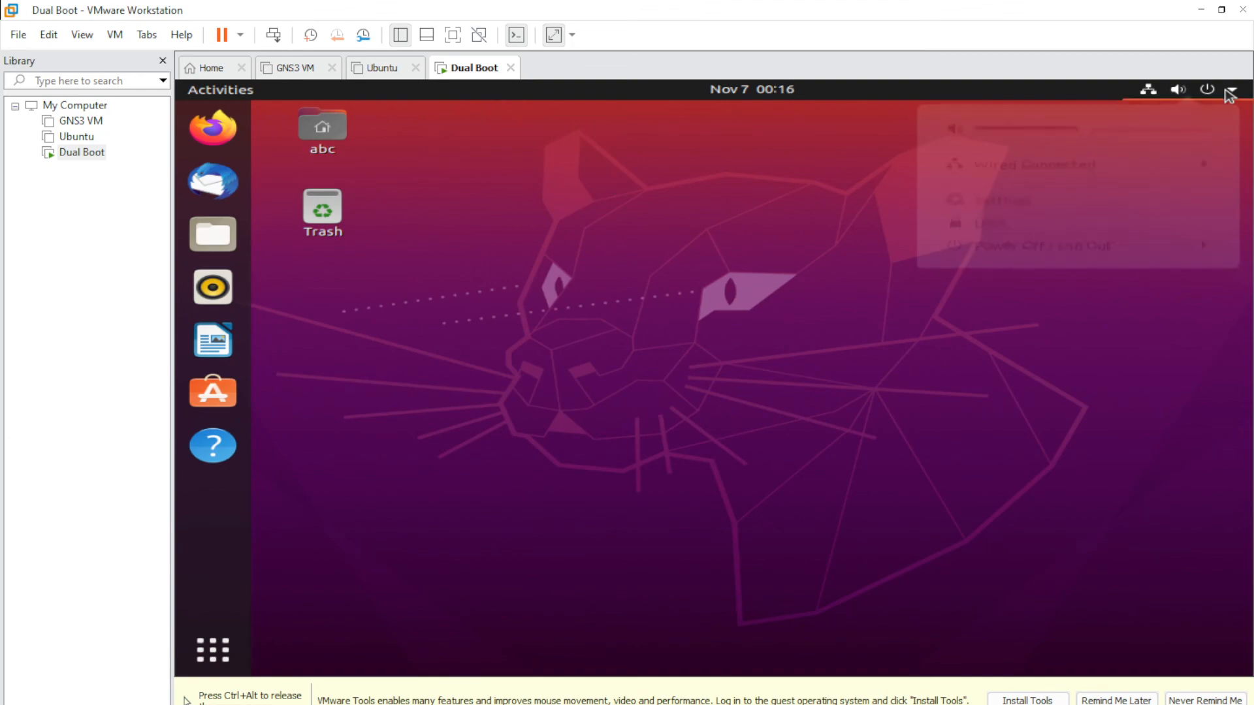
pyautogui.click(1200, 254)
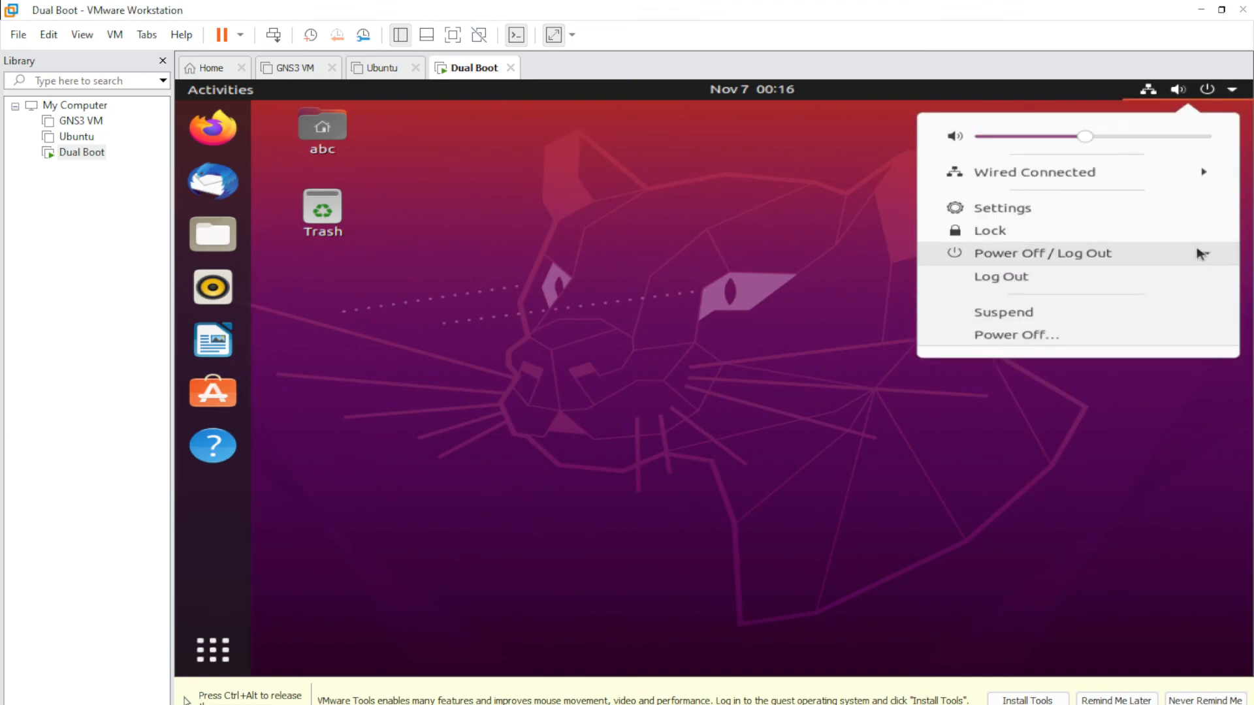
pyautogui.click(1035, 336)
pyautogui.click(744, 433)
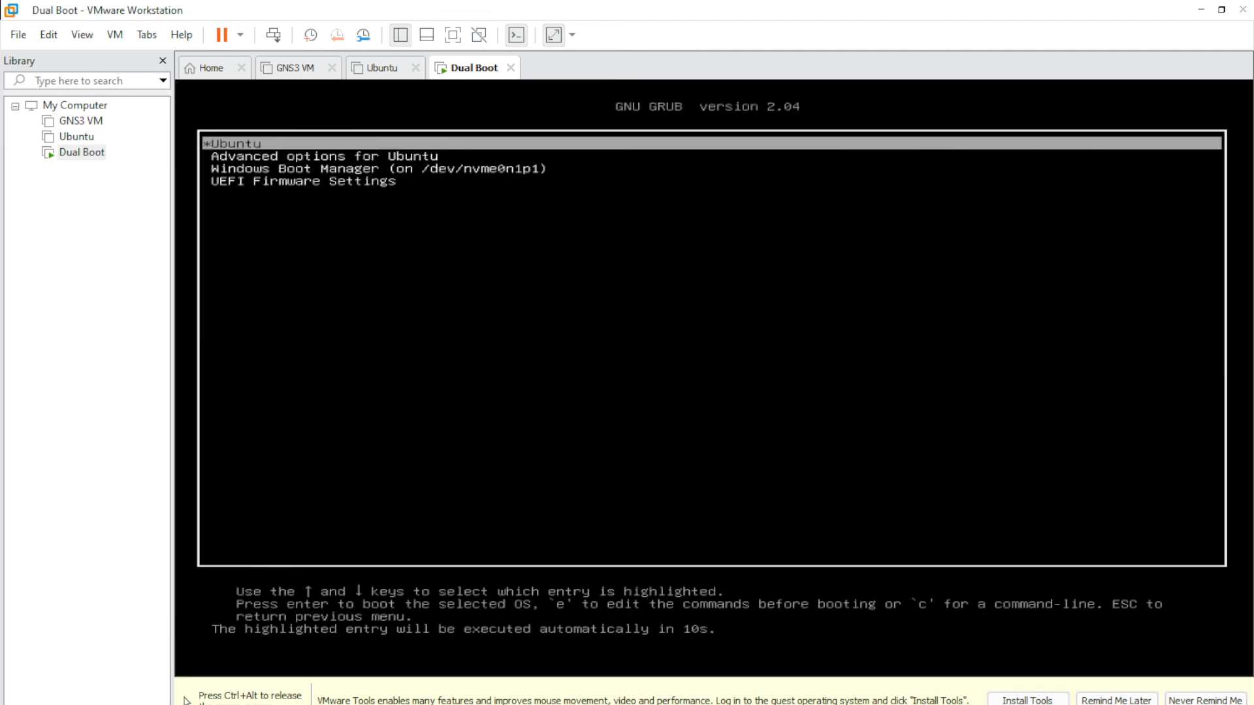
# - Browse the GRUB entries, then highlight Windows Boot Manager and boot Windows
pyautogui.press('Down')
pyautogui.press('Down')
pyautogui.press('Up')
pyautogui.press('Up')
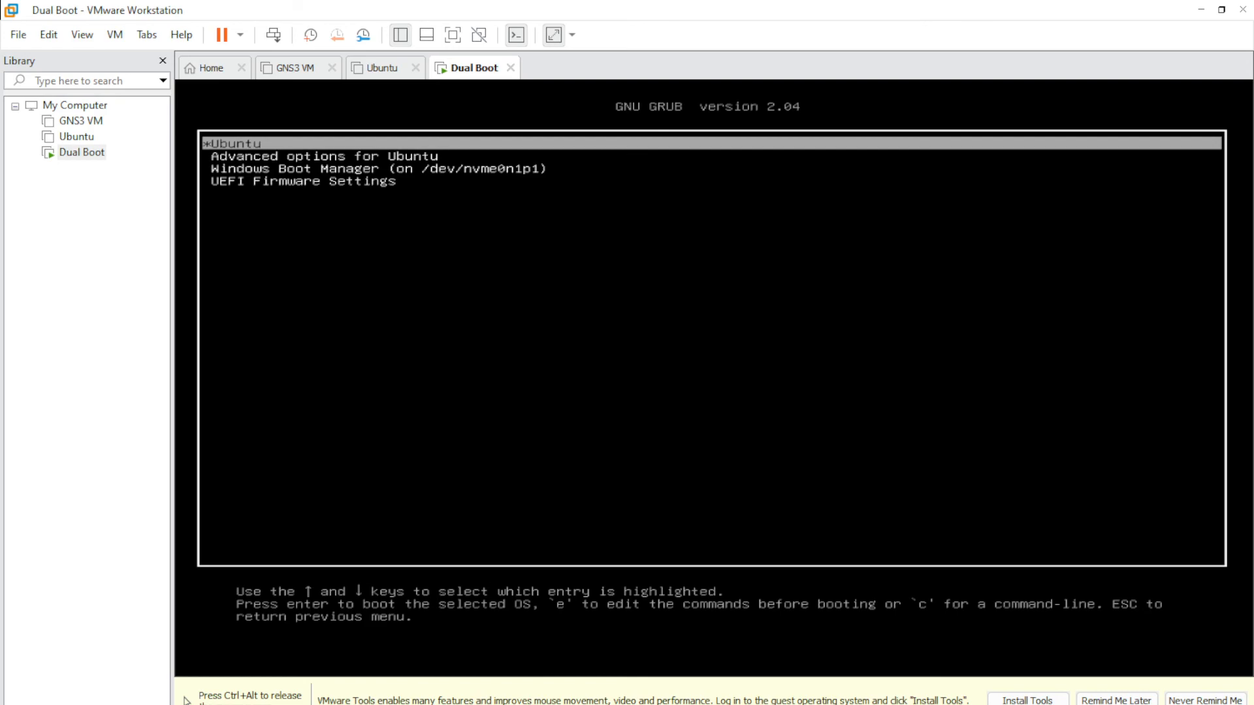
pyautogui.press('Down')
pyautogui.press('Down')
pyautogui.press('Down')
pyautogui.press('Up')
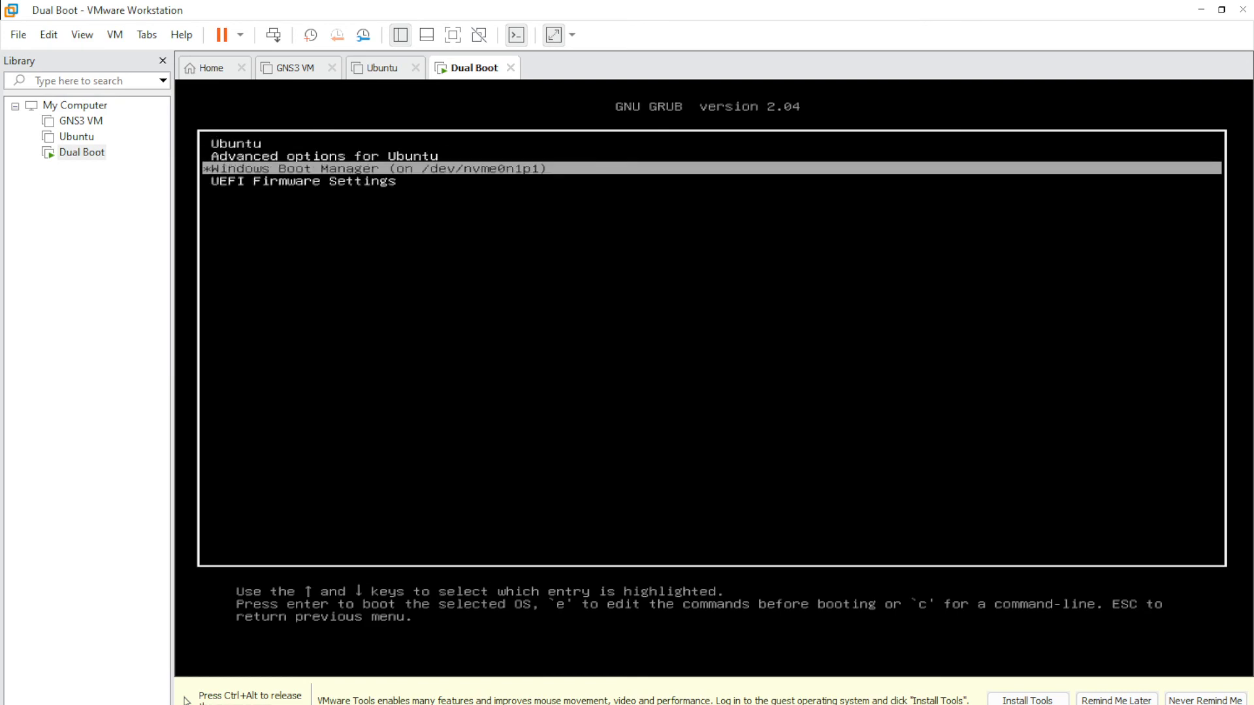
pyautogui.press('Up')
pyautogui.press('Up')
pyautogui.press('Down')
pyautogui.press('Down')
pyautogui.press('Down')
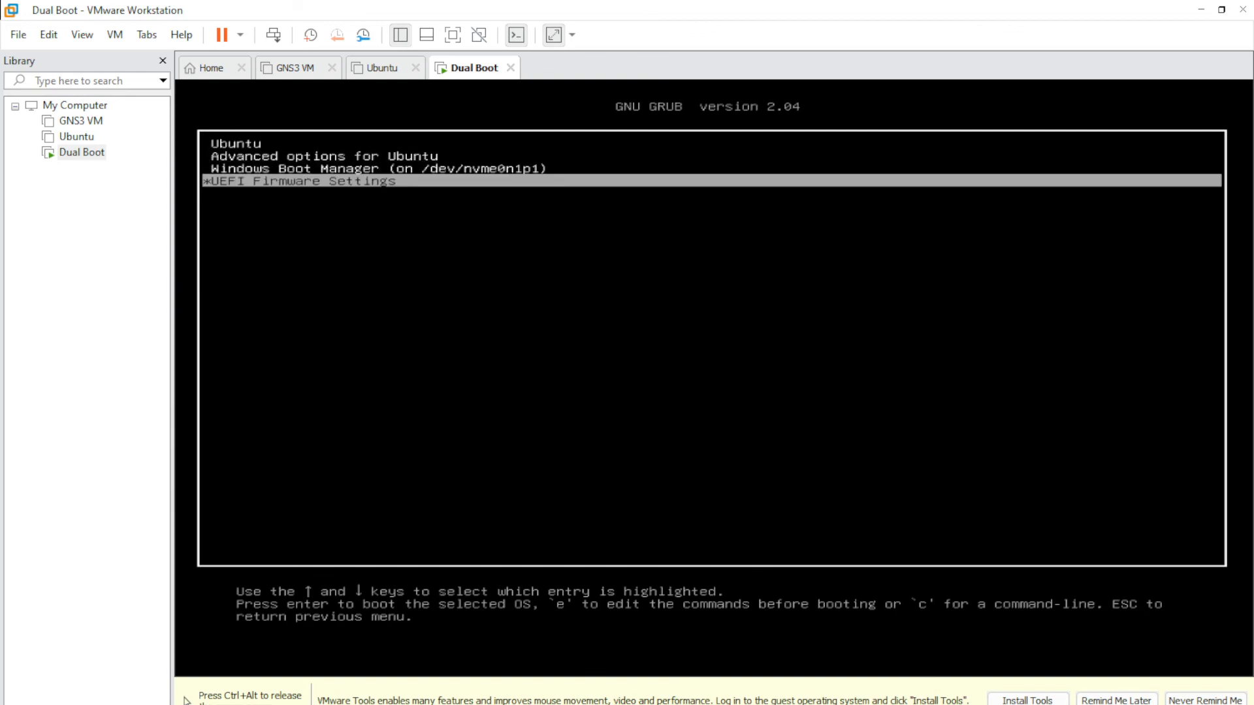
pyautogui.press('Up')
pyautogui.press('Up')
pyautogui.press('Up')
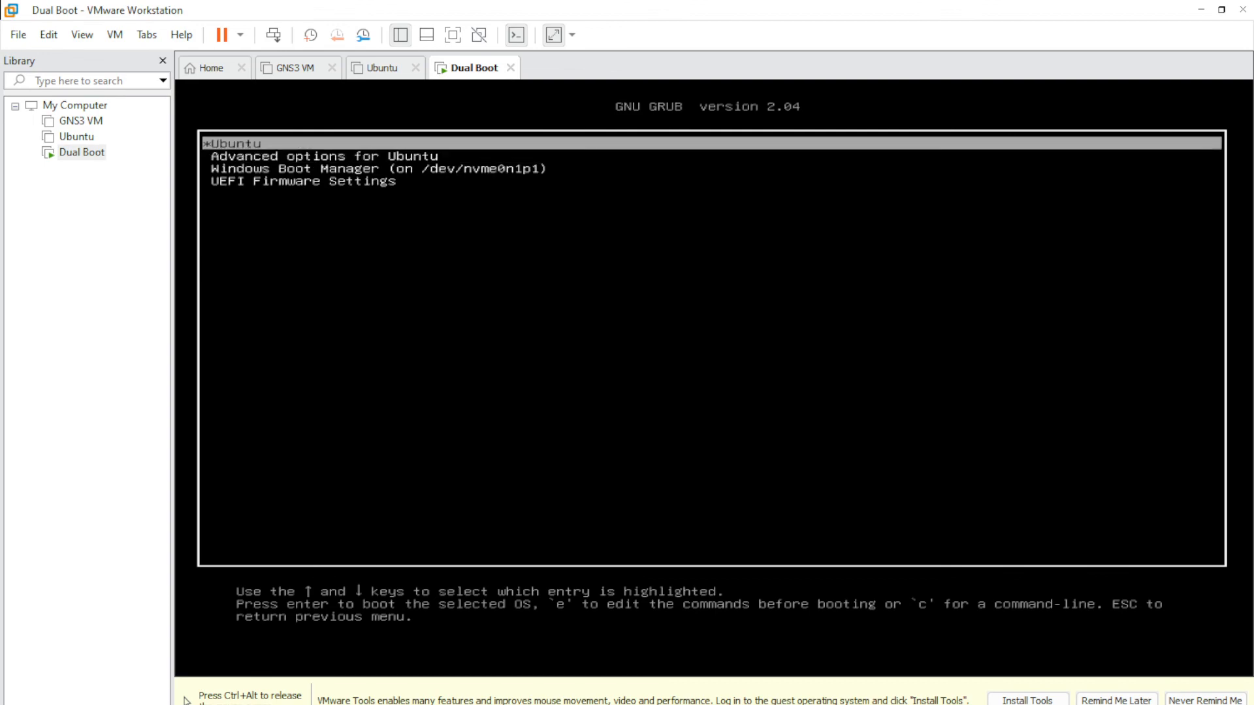
pyautogui.press('Down')
pyautogui.press('Down')
pyautogui.press('Up')
pyautogui.press('Up')
pyautogui.press('Down')
pyautogui.press('Down')
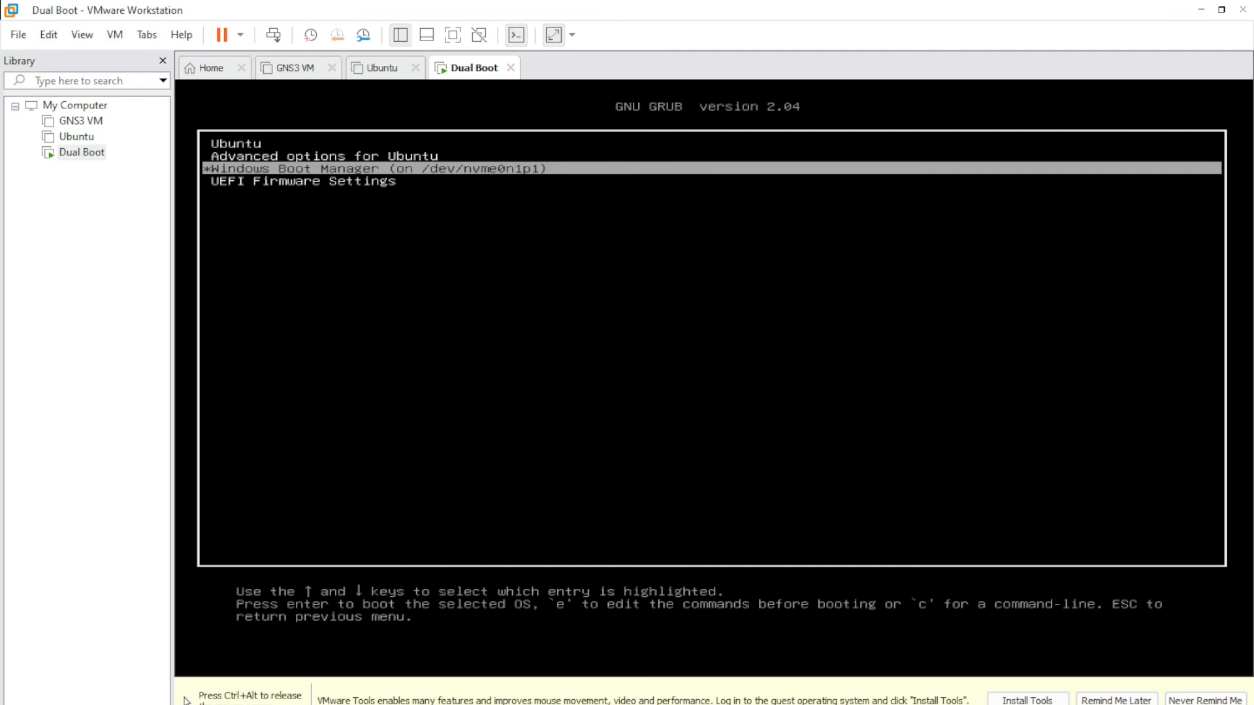
pyautogui.press('Up')
pyautogui.press('Up')
pyautogui.press('Down')
pyautogui.press('Down')
pyautogui.press('Up')
pyautogui.press('Up')
pyautogui.press('Down')
pyautogui.press('Down')
pyautogui.press('Up')
pyautogui.press('Up')
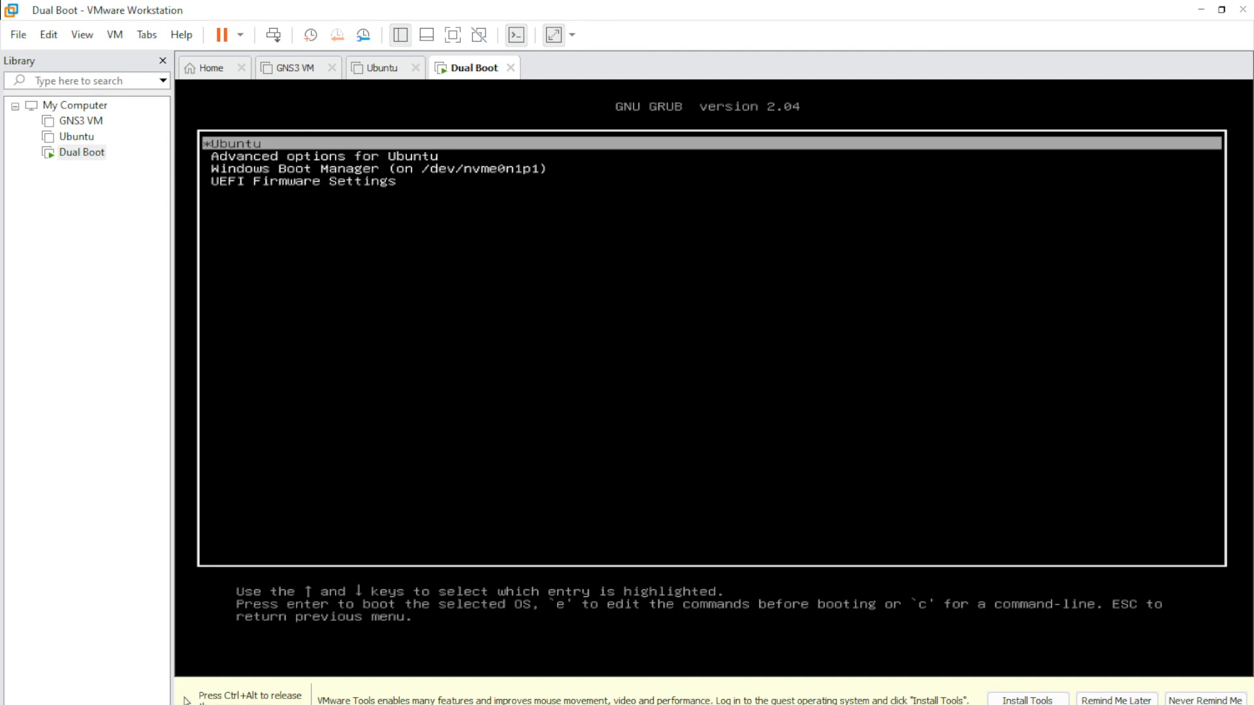
pyautogui.press('Down')
pyautogui.press('Down')
pyautogui.press('Up')
pyautogui.press('Up')
pyautogui.press('Down')
pyautogui.press('Down')
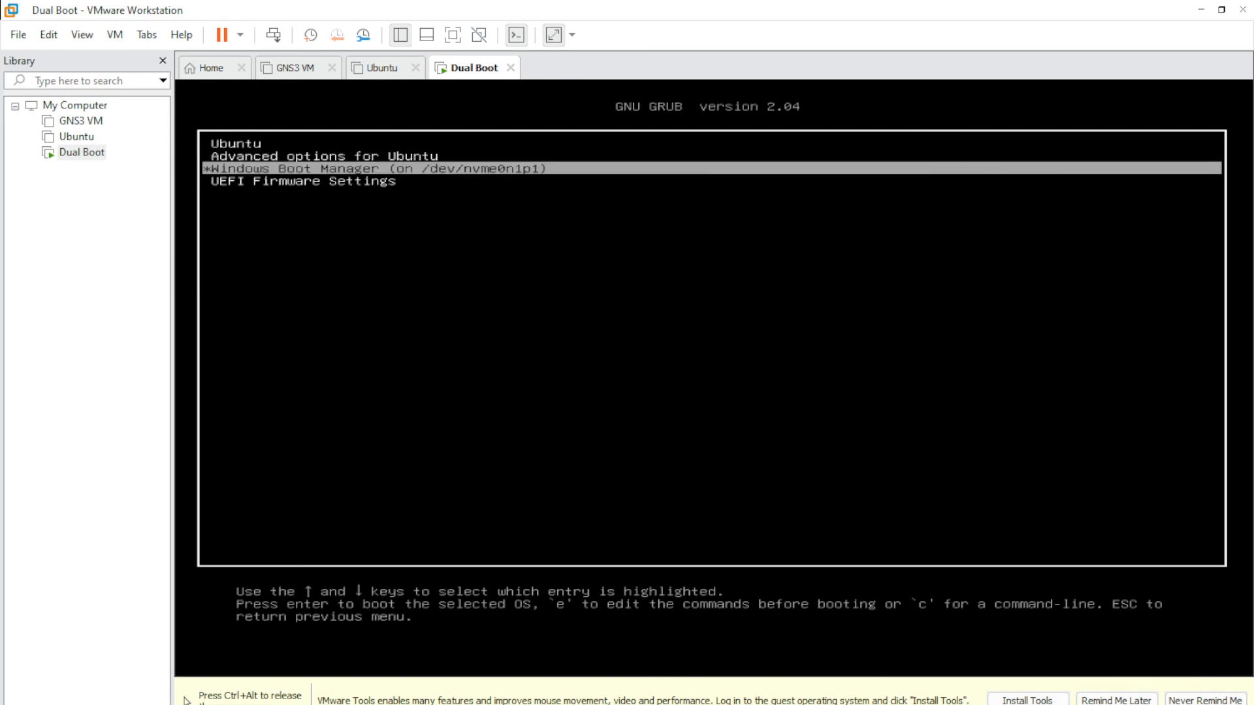
pyautogui.press('Return')
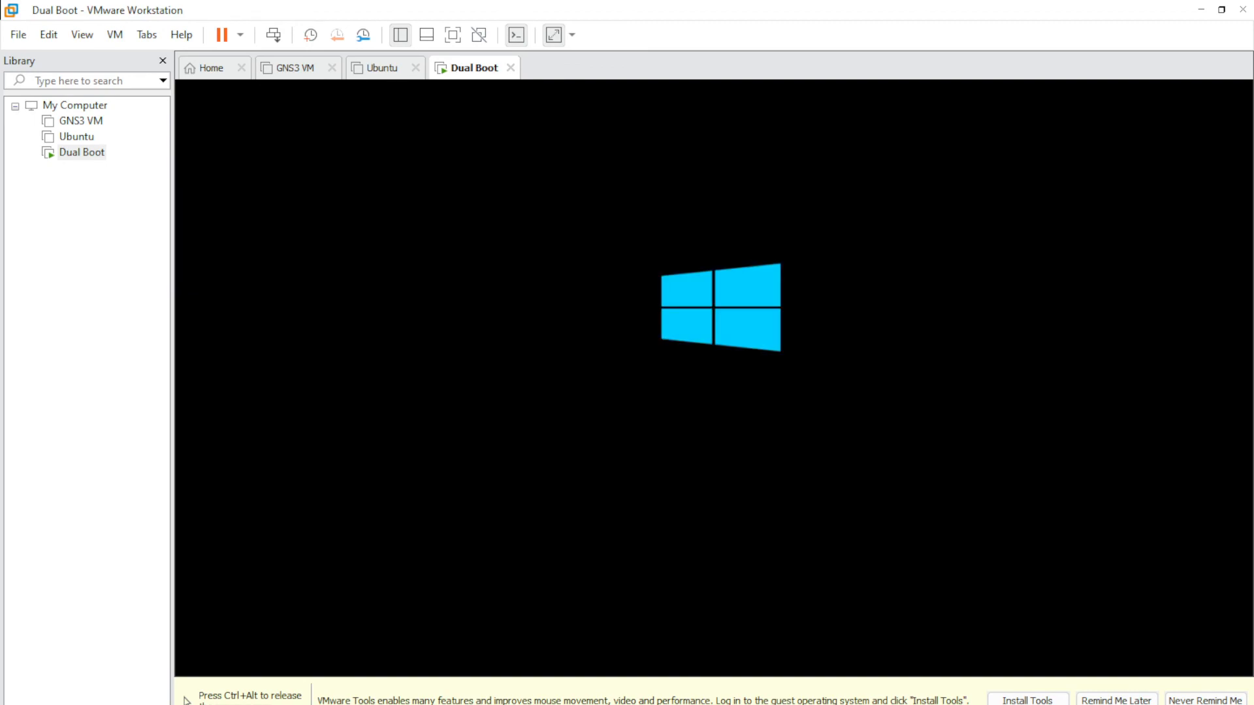